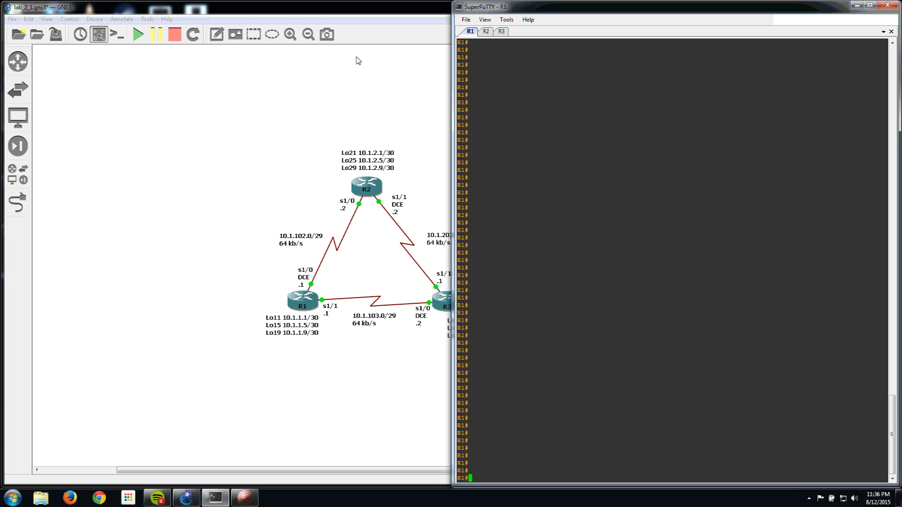
# Enable EIGRP autonomous system 100 on R1 and advertise network 10.0.0.0
pyautogui.moveTo(516, 10); pyautogui.dragTo(579, 13)
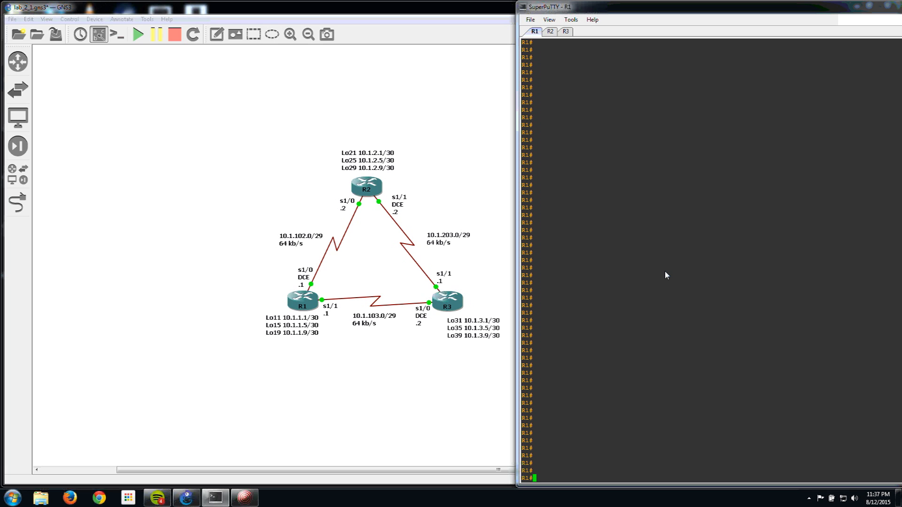
pyautogui.write('conf t')
pyautogui.press('Return')
pyautogui.write('router ')
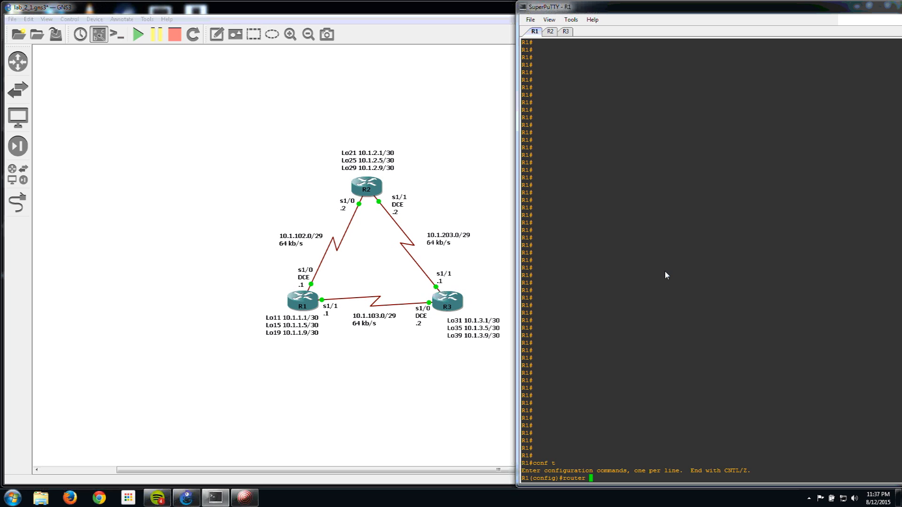
pyautogui.write('eigrp 100')
pyautogui.press('Return')
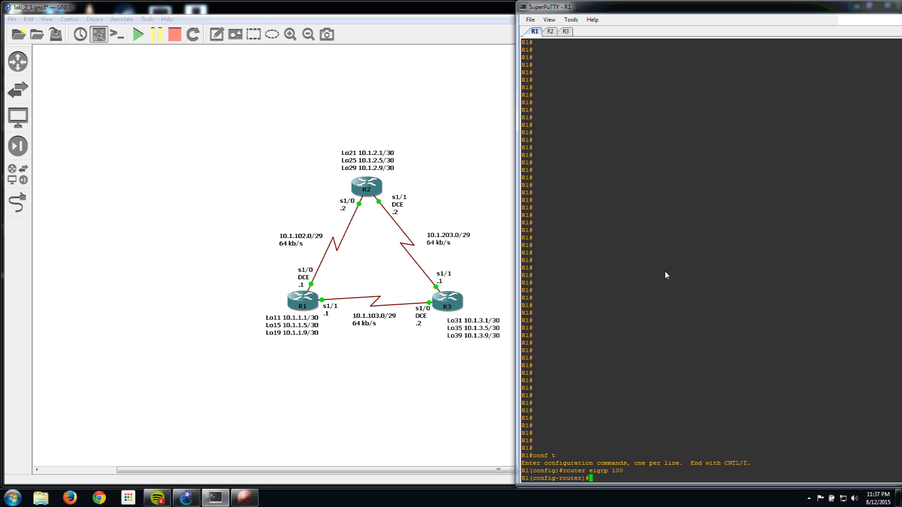
pyautogui.write('network 10.0.0.0')
pyautogui.press('Return')
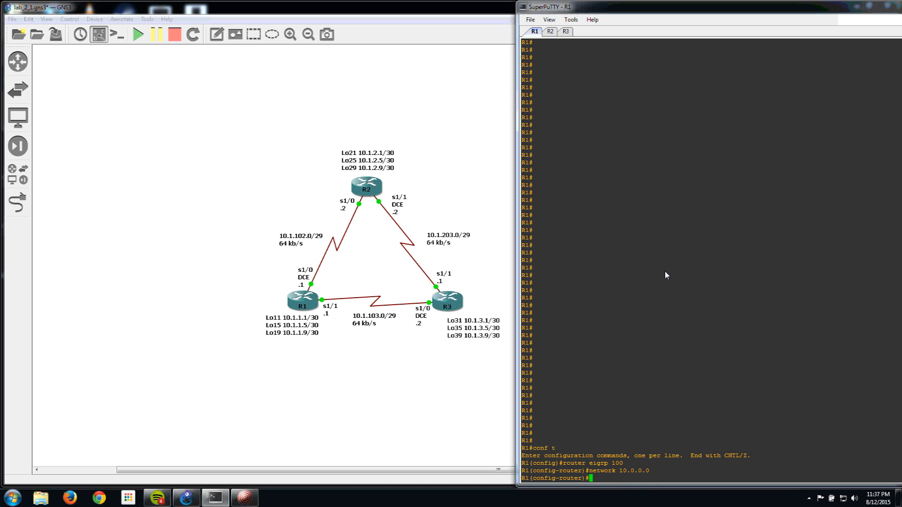
# Enable EIGRP autonomous system 100 on R2 with network 10.0.0.0 and exit configuration mode
pyautogui.click(550, 31)
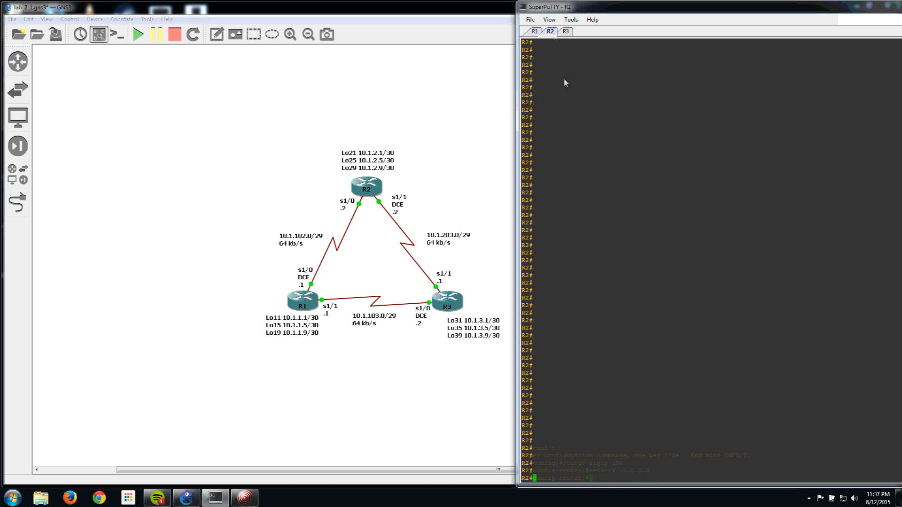
pyautogui.write('conf t')
pyautogui.press('Return')
pyautogui.write('router eigrp 100')
pyautogui.press('Return')
pyautogui.write('net')
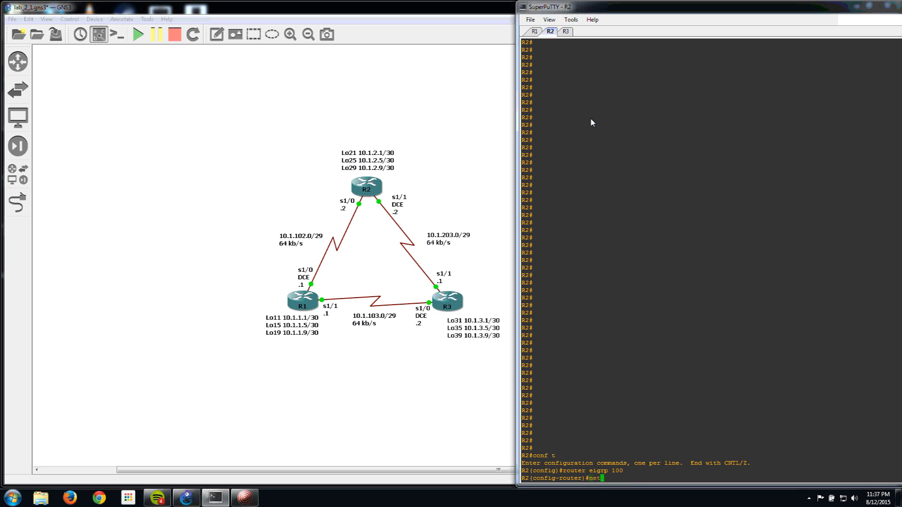
pyautogui.write('work 10.0.0.0')
pyautogui.press('Return')
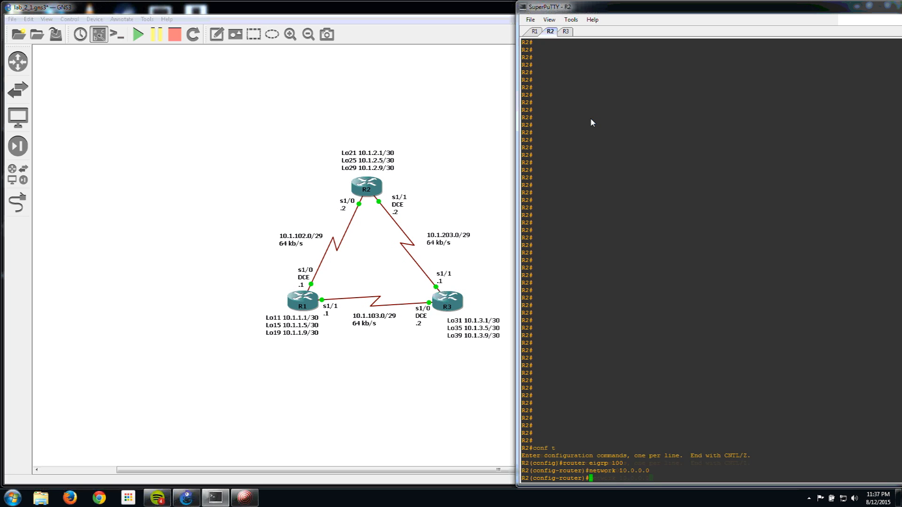
pyautogui.write('end')
pyautogui.press('Return')
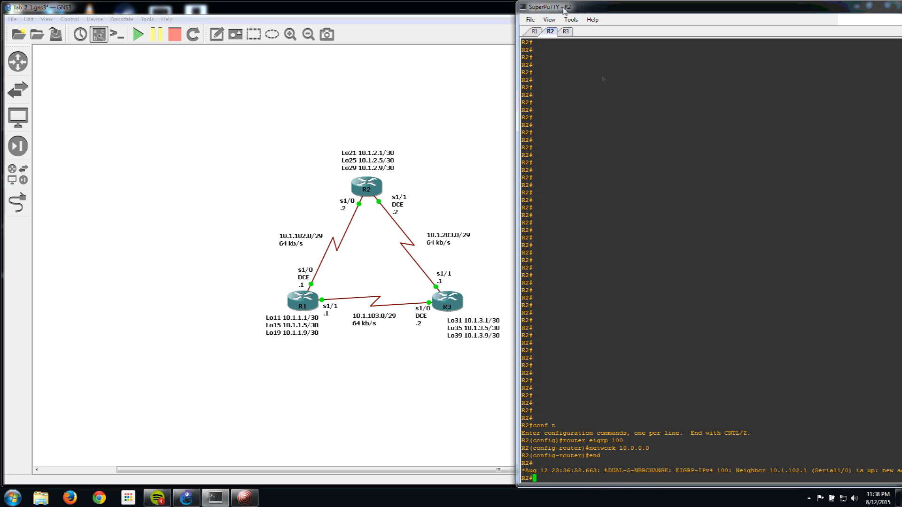
# Turn on IP routing debugging on R3 with debug ip routing
pyautogui.click(565, 32)
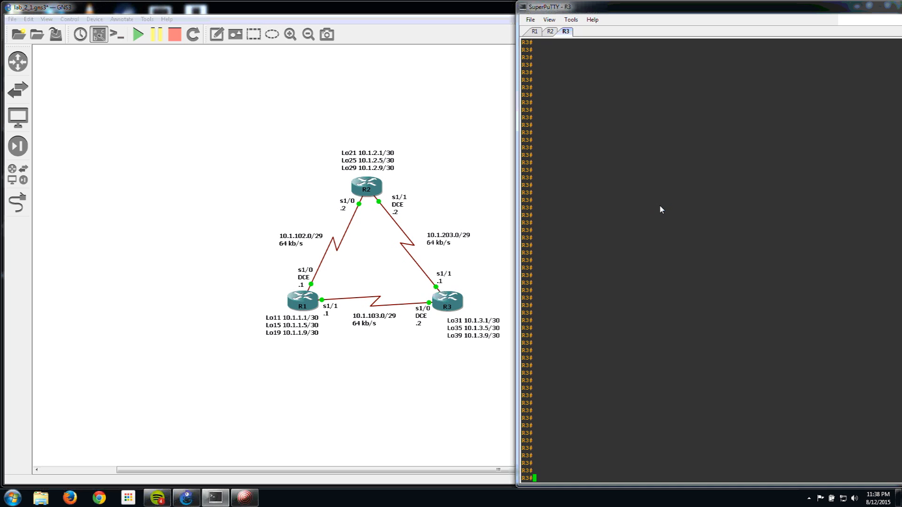
pyautogui.write('debug ip rout')
pyautogui.press('Tab')
pyautogui.press('Return')
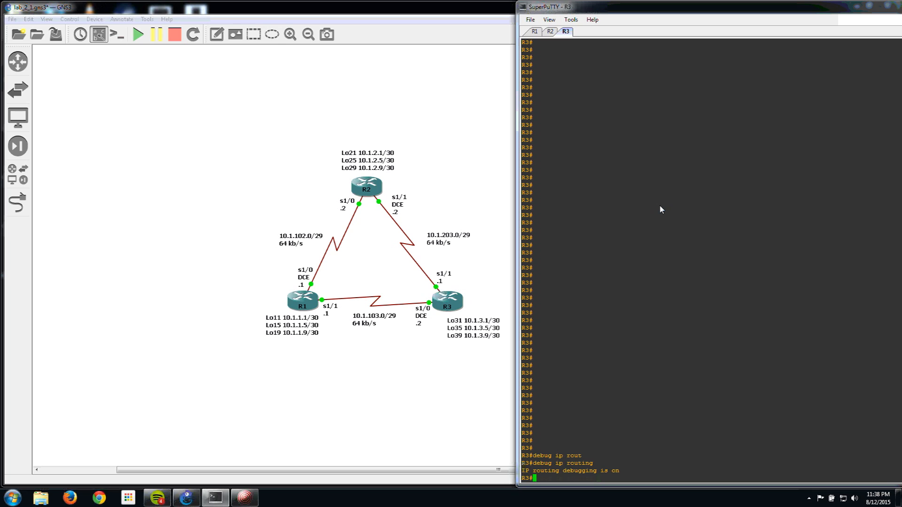
pyautogui.write('debug router eig')
pyautogui.press('Tab')
pyautogui.press('BackSpace')
pyautogui.press('BackSpace')
pyautogui.press('BackSpace')
pyautogui.write('?')
pyautogui.press('BackSpace')
pyautogui.press('BackSpace')
pyautogui.press('BackSpace')
pyautogui.press('BackSpace')
pyautogui.press('BackSpace')
pyautogui.press('BackSpace')
pyautogui.press('BackSpace')
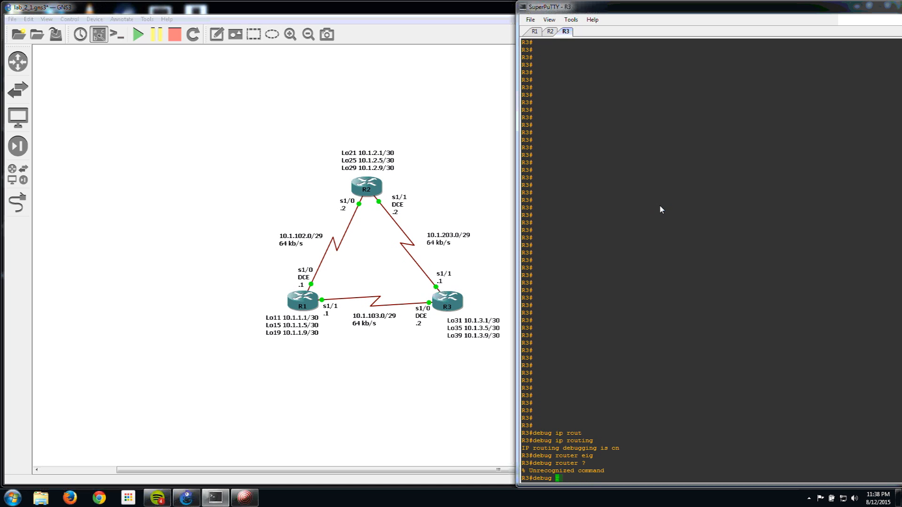
# Issue debug ip eigrp 100 on R3
pyautogui.write('ip eigr')
pyautogui.press('Tab')
pyautogui.write('100')
pyautogui.press('Return')
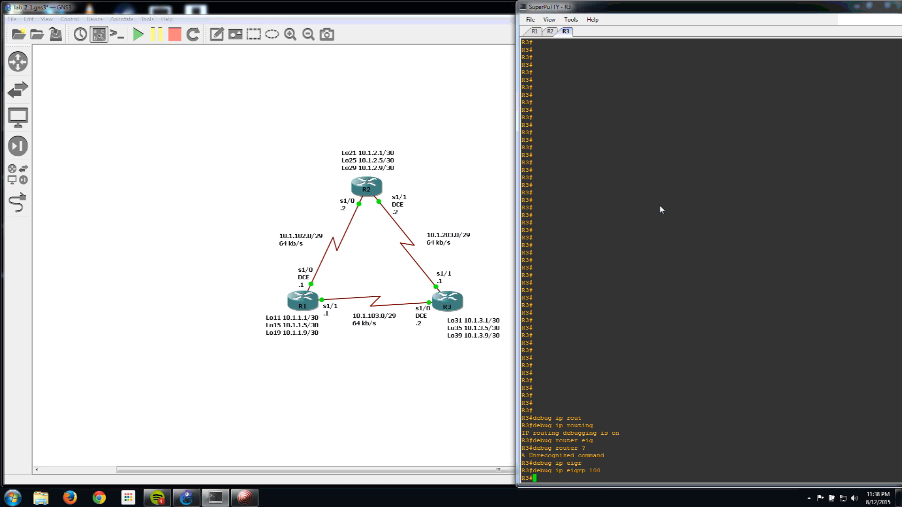
# Enable EIGRP autonomous system 100 on R3 and advertise network 10.0.0.0
pyautogui.write('conf t')
pyautogui.press('Return')
pyautogui.write('router eigrp 100')
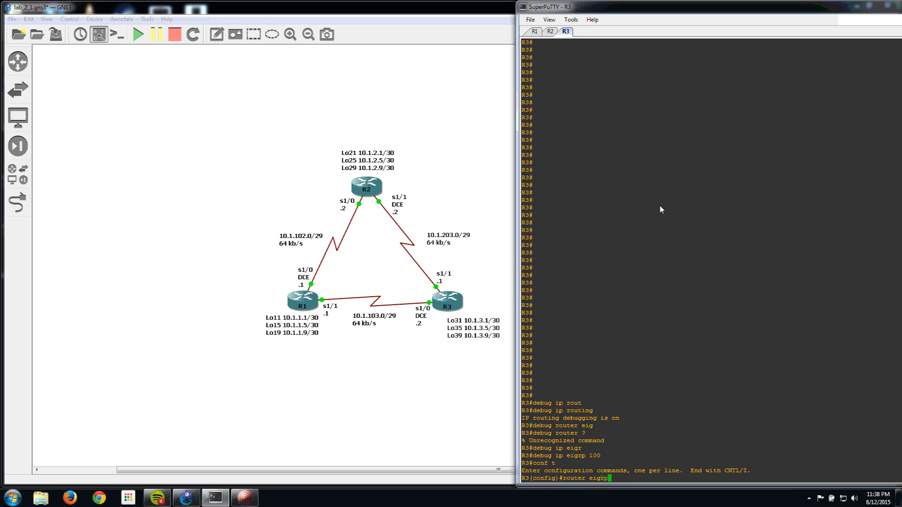
pyautogui.press('Return')
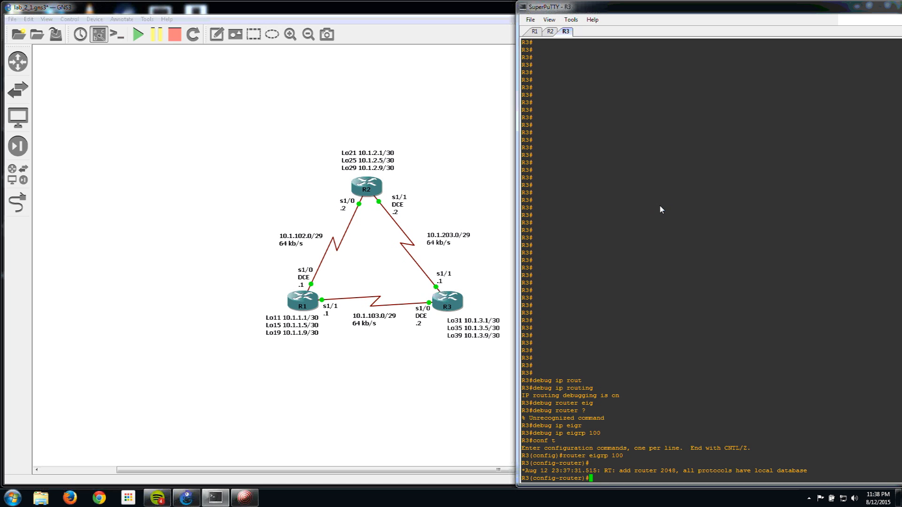
pyautogui.write('network 10.0.0.0')
pyautogui.press('Return')
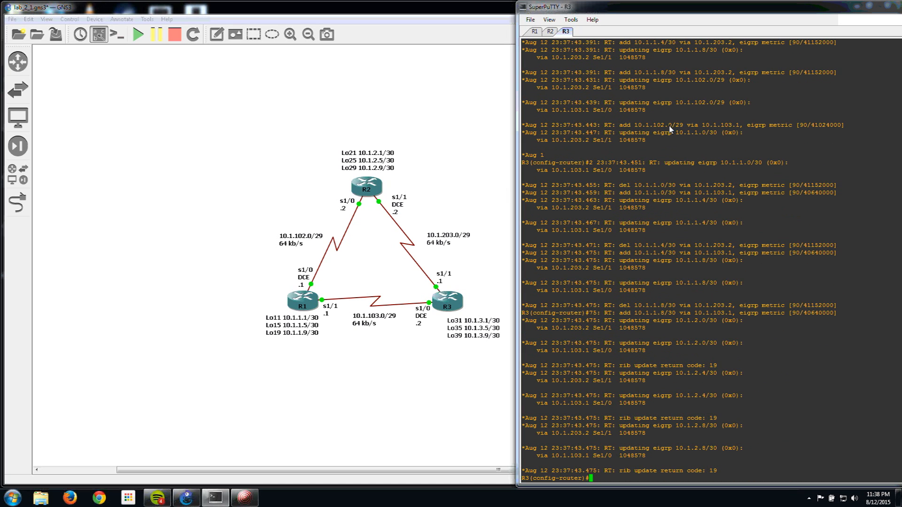
# Examine R3's debug output for the new neighbor adjacencies and the routes being added to and deleted from the routing table
pyautogui.scroll(10, 667, 160)
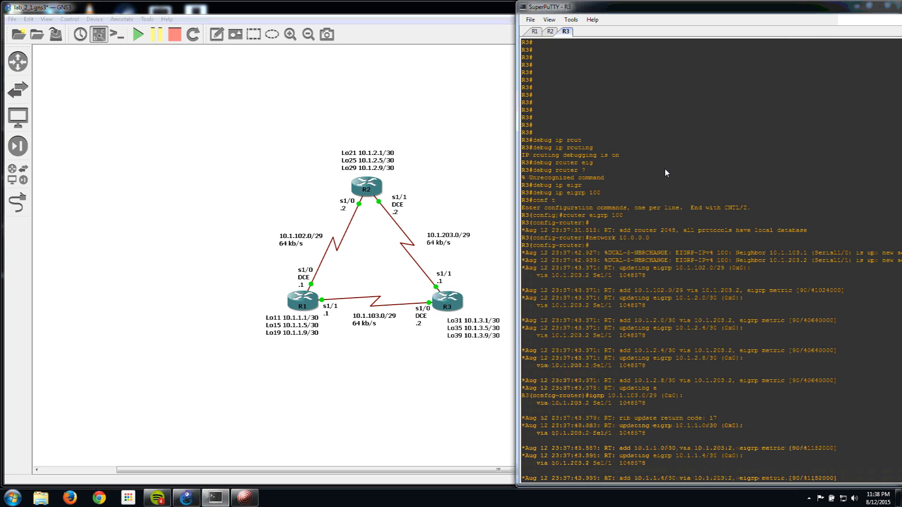
pyautogui.moveTo(610, 254); pyautogui.dragTo(822, 246)
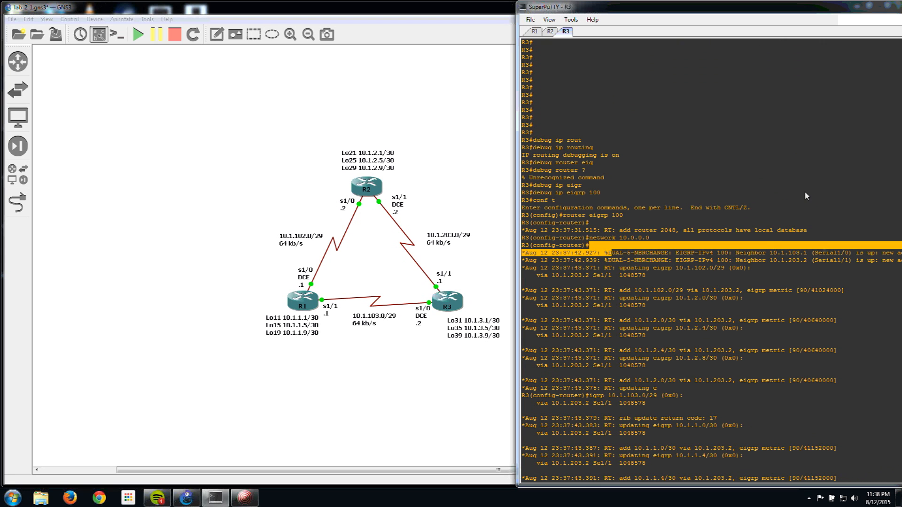
pyautogui.moveTo(754, 12); pyautogui.dragTo(657, 14)
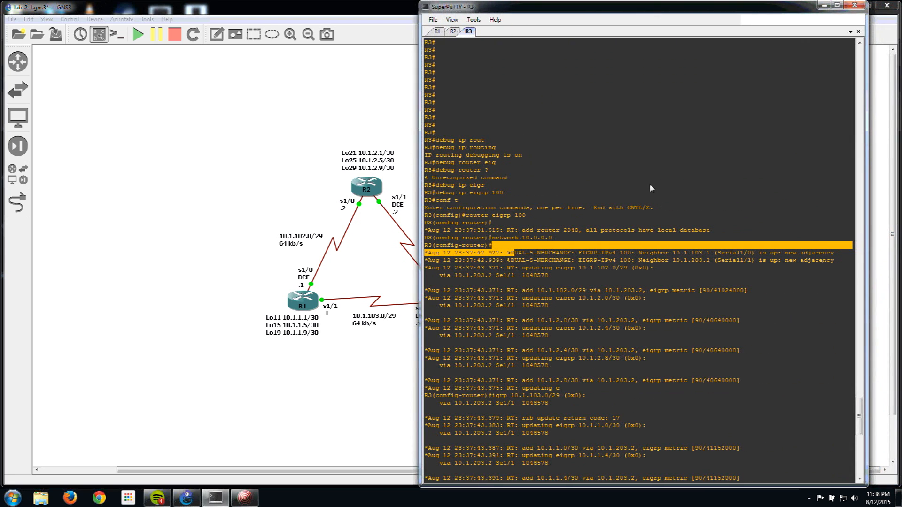
pyautogui.click(559, 260)
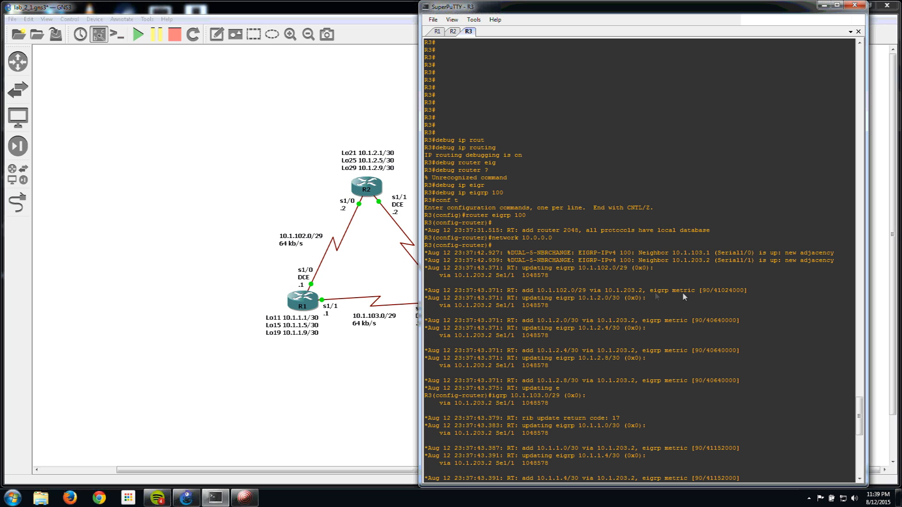
pyautogui.moveTo(521, 321); pyautogui.dragTo(575, 322)
pyautogui.moveTo(519, 291); pyautogui.dragTo(579, 295)
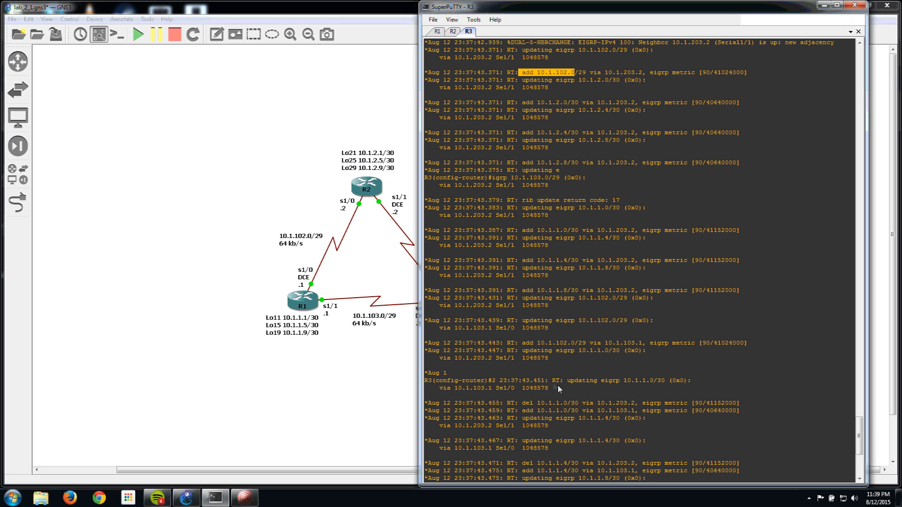
pyautogui.scroll(-1, 558, 386)
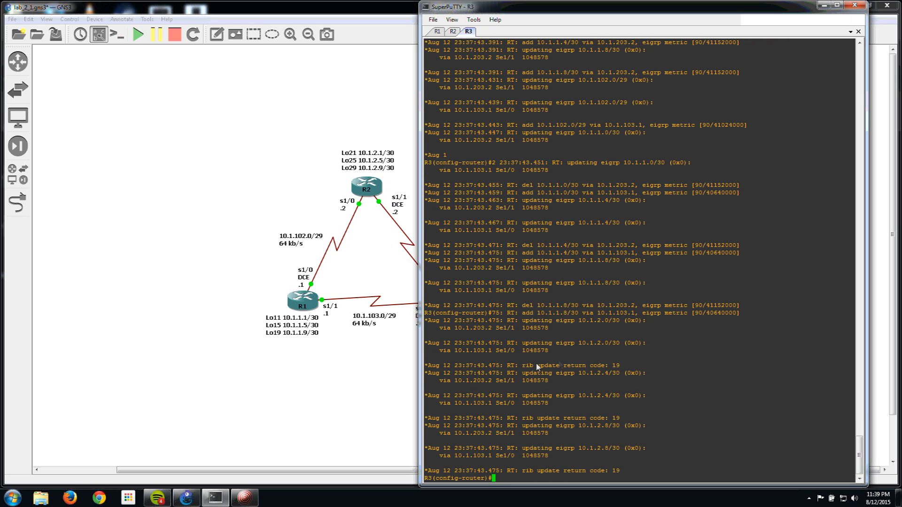
pyautogui.moveTo(522, 313); pyautogui.dragTo(637, 315)
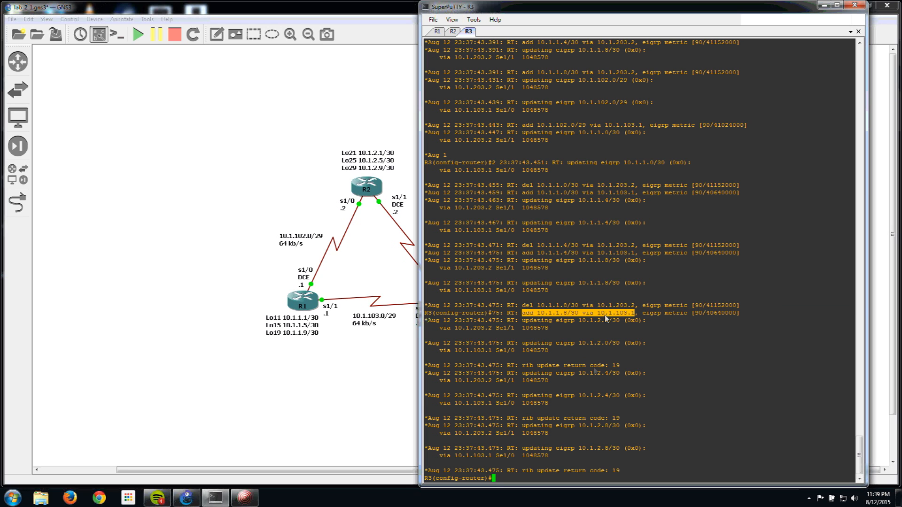
pyautogui.click(693, 371)
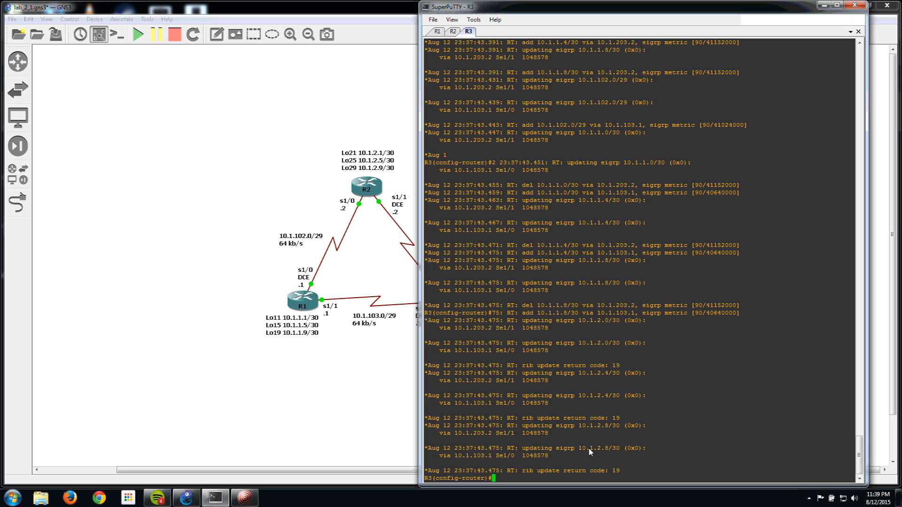
# Exit configuration mode on R3 and display its full IP routing table with sh ip route
pyautogui.write('end')
pyautogui.press('Return')
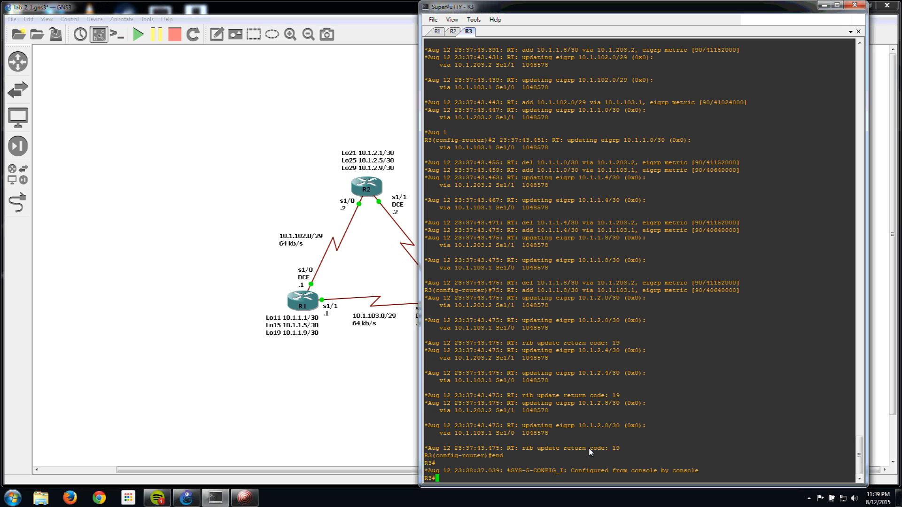
pyautogui.write('sh ip route')
pyautogui.press('Return')
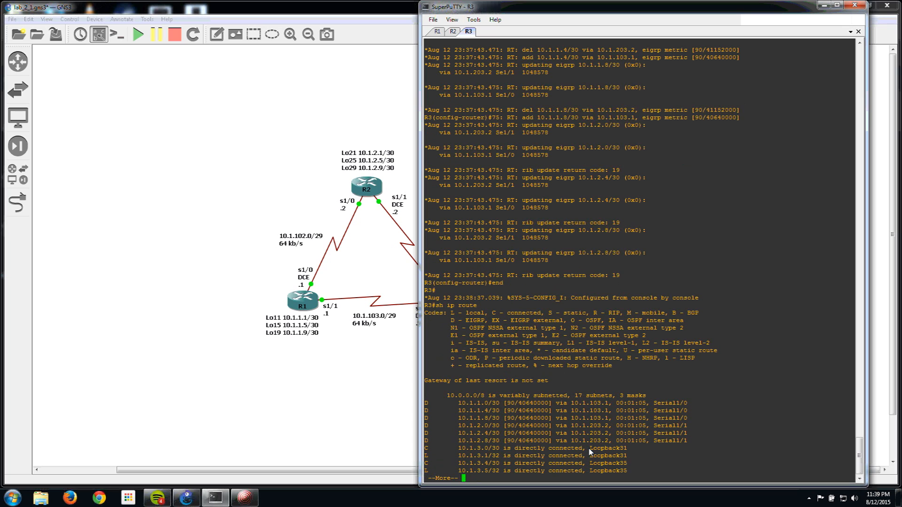
pyautogui.press('space')
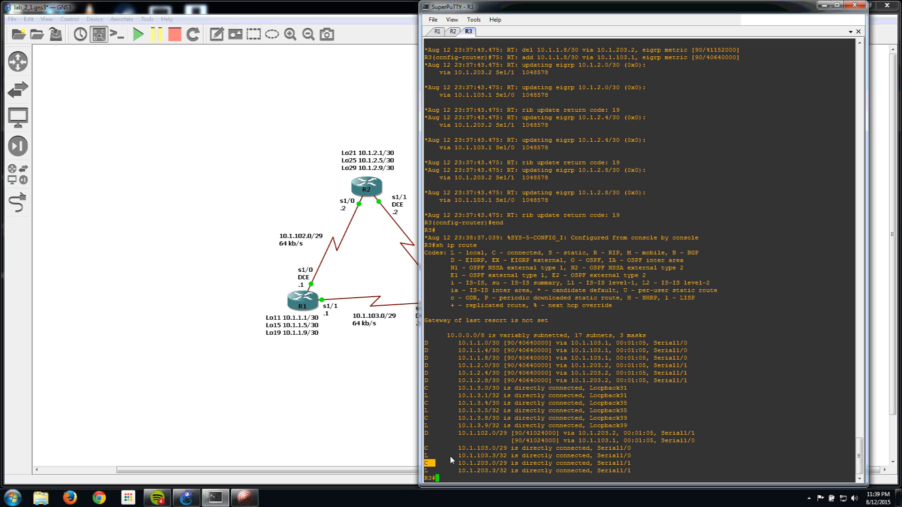
# Examine the EIGRP routes in R3's routing table, including 10.1.102.0/29, and compare them with the topology diagram in GNS3
pyautogui.moveTo(432, 380); pyautogui.dragTo(419, 349)
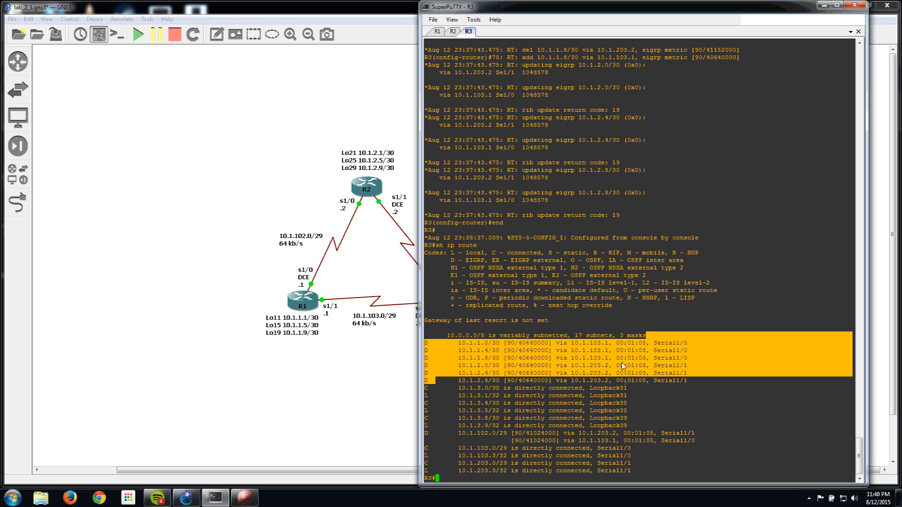
pyautogui.click(611, 374)
pyautogui.moveTo(462, 366); pyautogui.dragTo(672, 374)
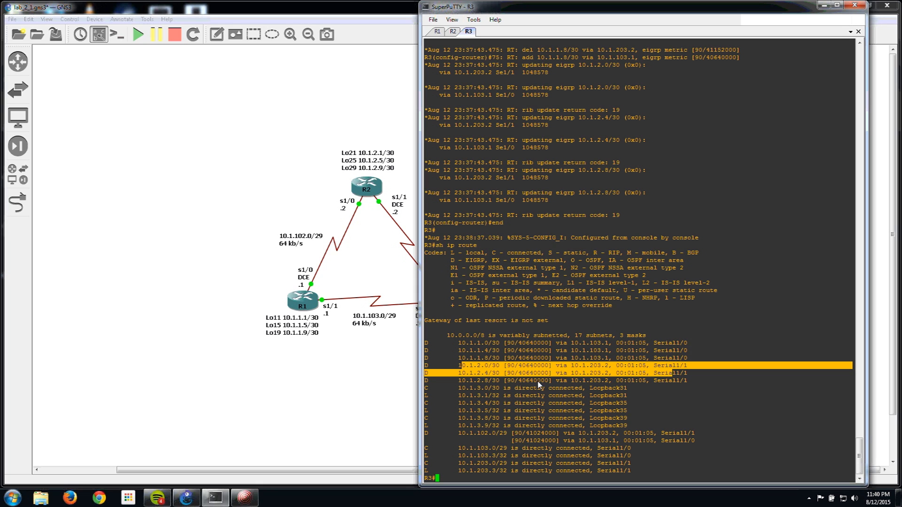
pyautogui.moveTo(447, 432); pyautogui.dragTo(698, 445)
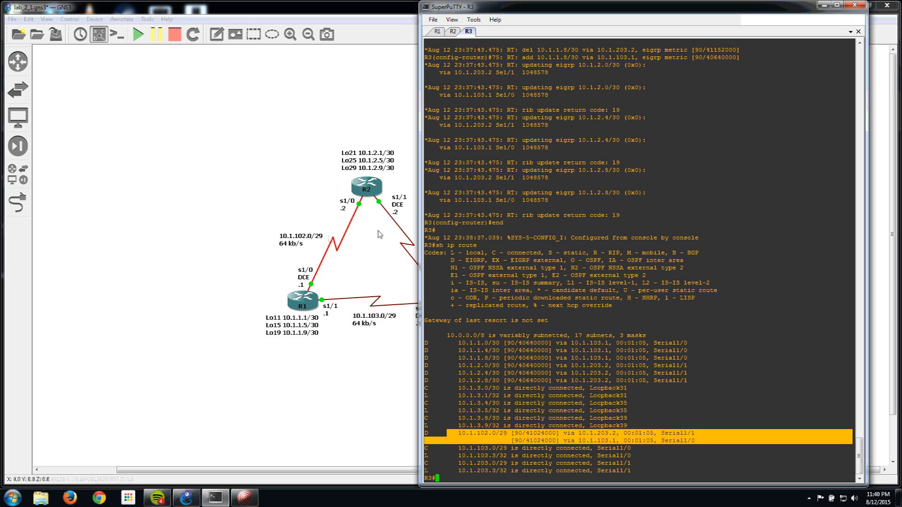
pyautogui.moveTo(517, 7); pyautogui.dragTo(492, 178)
pyautogui.click(718, 180)
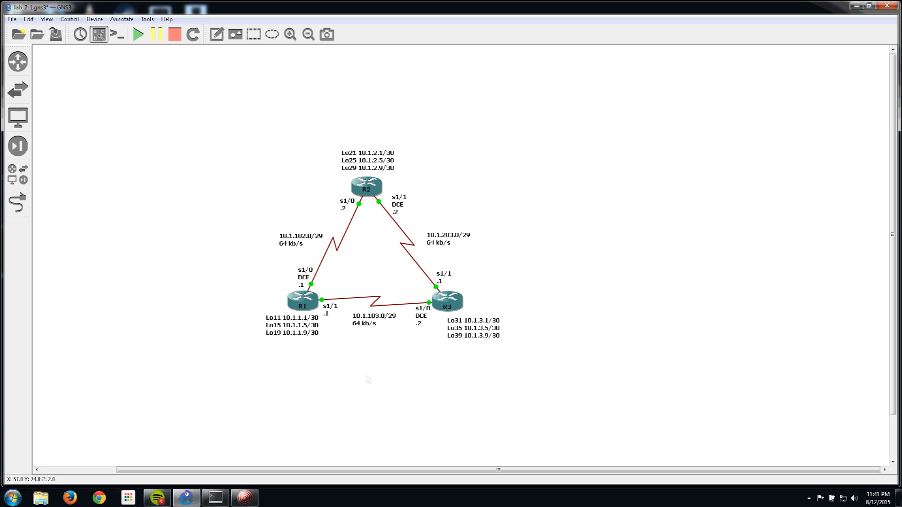
# Switch back to SuperPuTTY and list R3's EIGRP neighbors with sh ip eigrp neigh
pyautogui.moveTo(236, 499)
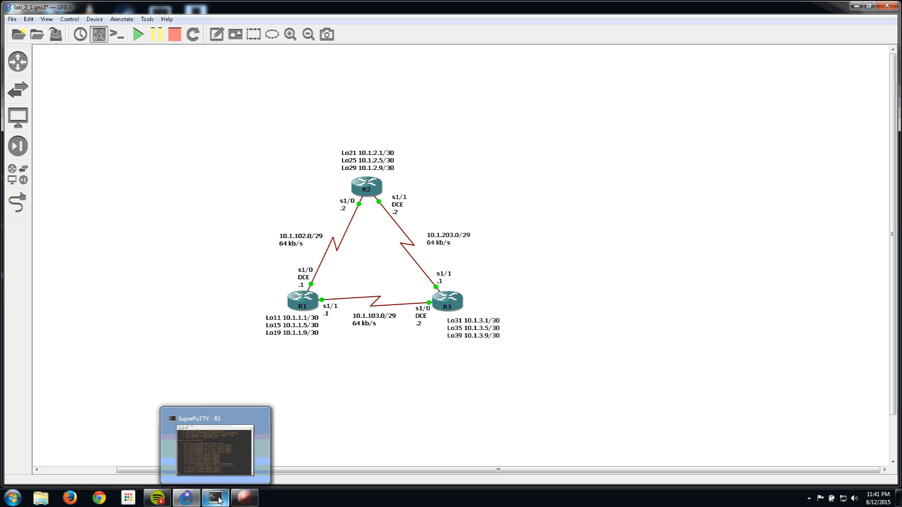
pyautogui.click(219, 499)
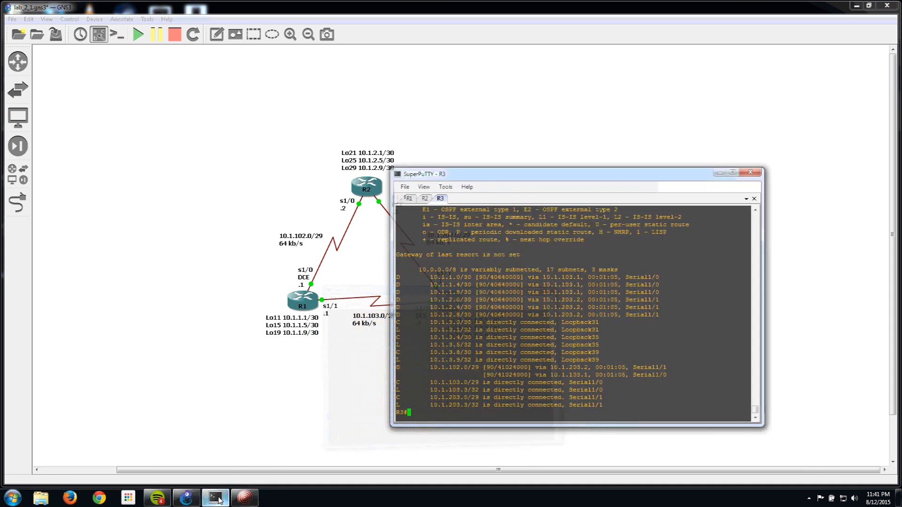
pyautogui.moveTo(519, 179); pyautogui.dragTo(581, 127)
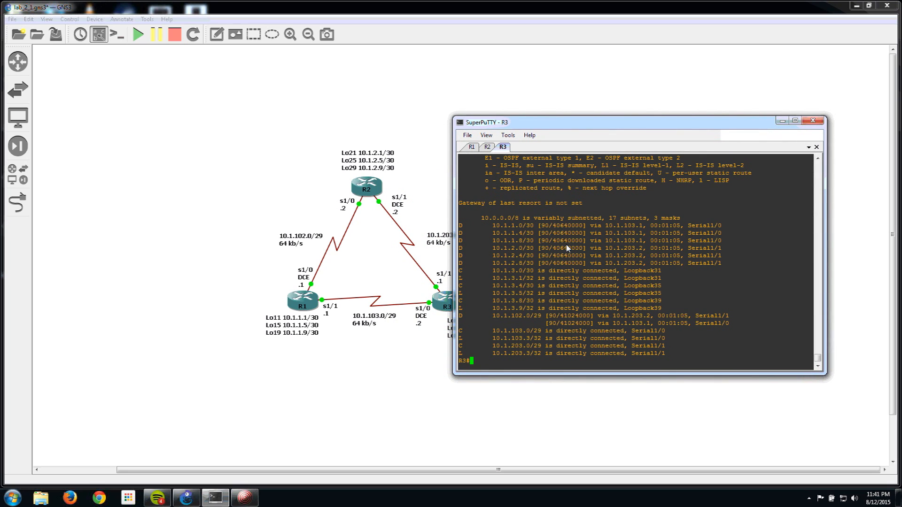
pyautogui.write('sh ip eigrp neigh')
pyautogui.press('Return')
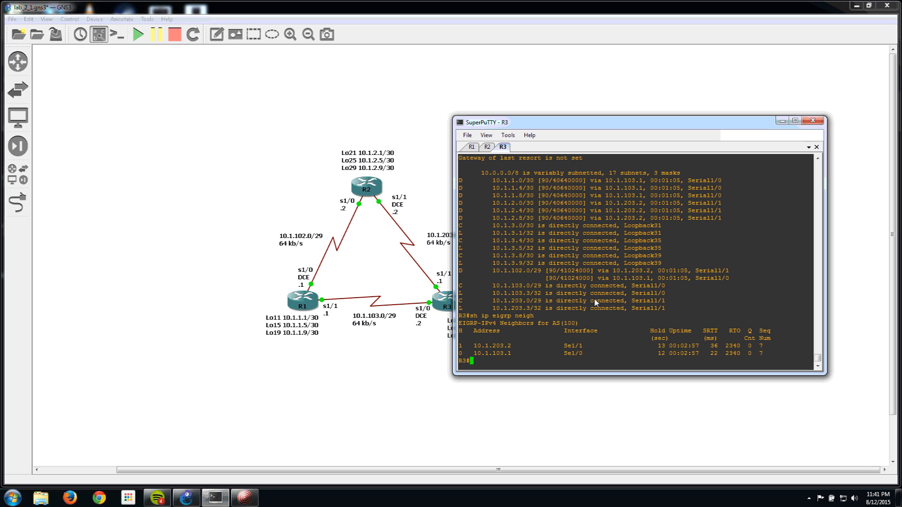
# List R2's EIGRP neighbors with sh ip eigrp neigh
pyautogui.click(488, 147)
pyautogui.write('sh ')
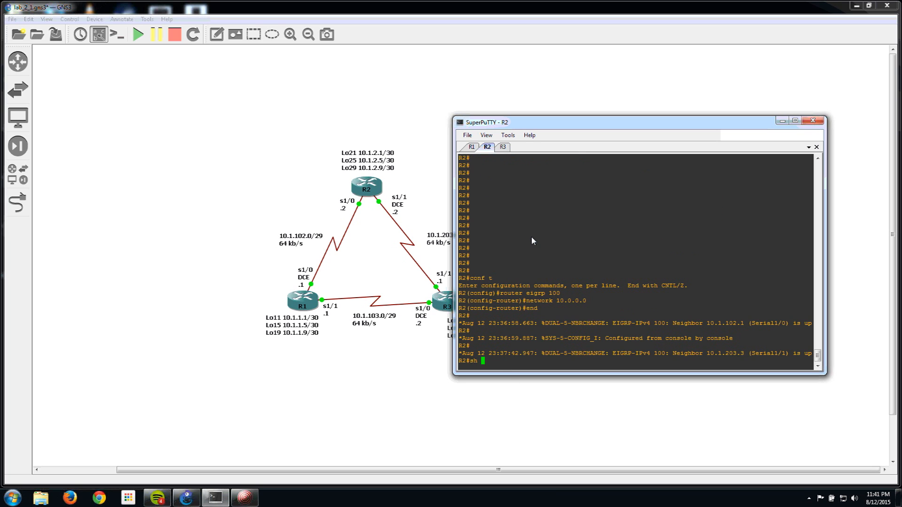
pyautogui.write('ip eigrp neigh')
pyautogui.press('Return')
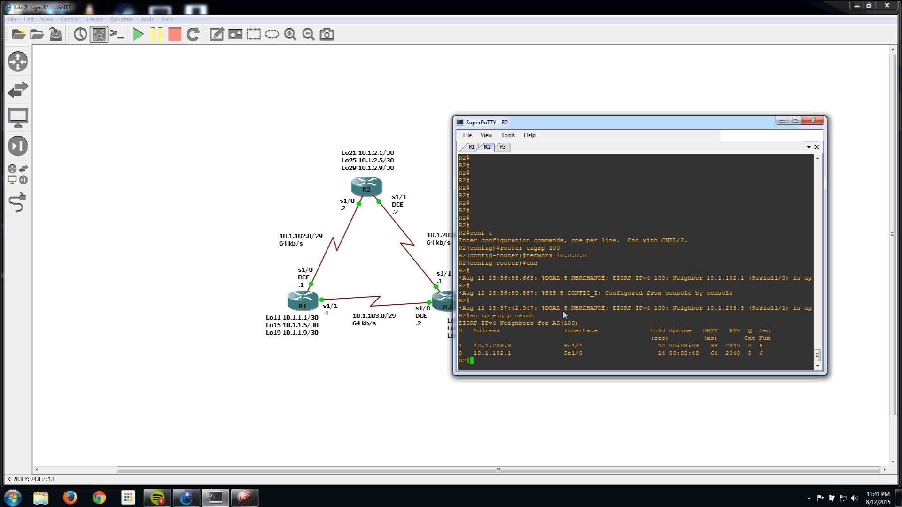
# List R1's EIGRP neighbors from router configuration mode with do sh ip eigrp neigh
pyautogui.click(471, 146)
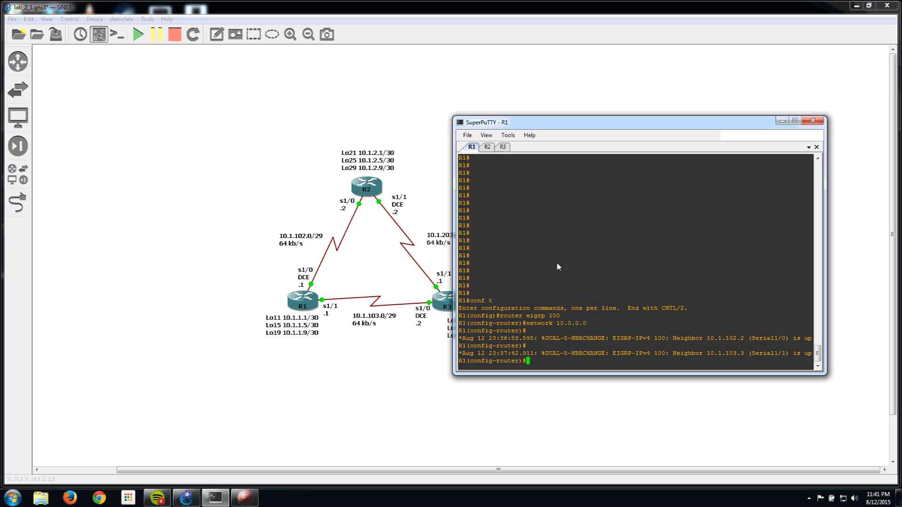
pyautogui.write('do sh ip eigrp neigh')
pyautogui.press('Return')
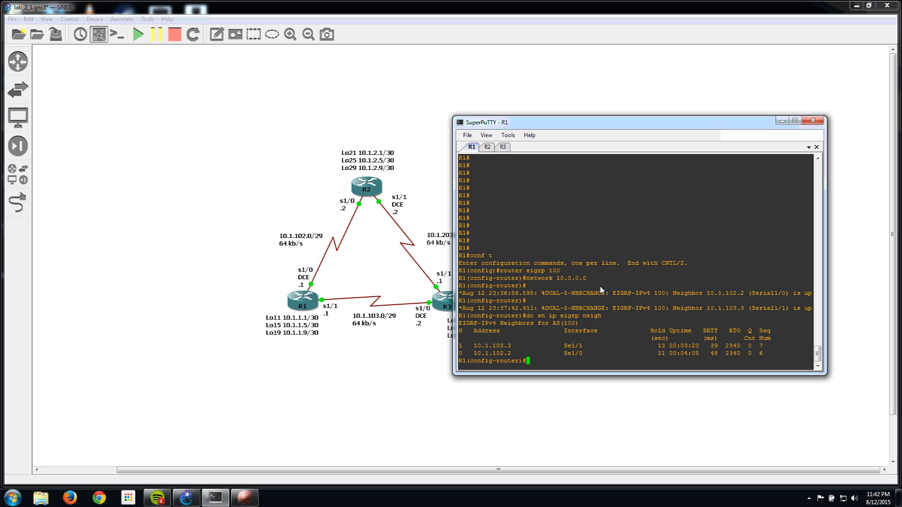
# Display R3's complete EIGRP topology entry with sh ip eigrp top 10.1.102.0/29, enlarging the terminal window to fit the output
pyautogui.click(504, 147)
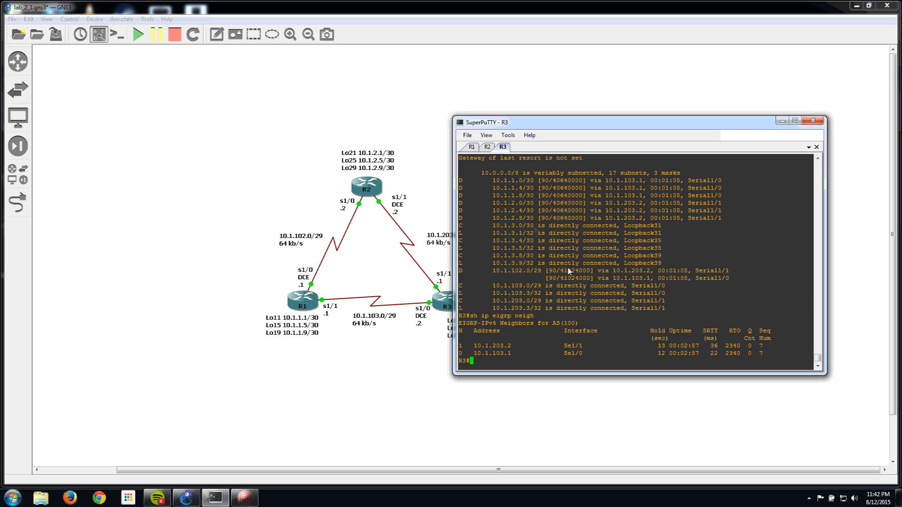
pyautogui.moveTo(493, 271); pyautogui.dragTo(735, 284)
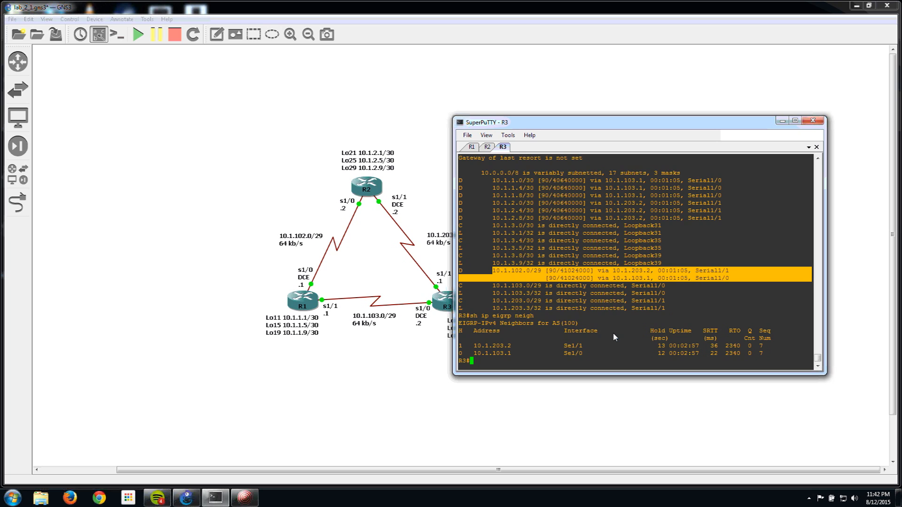
pyautogui.click(615, 348)
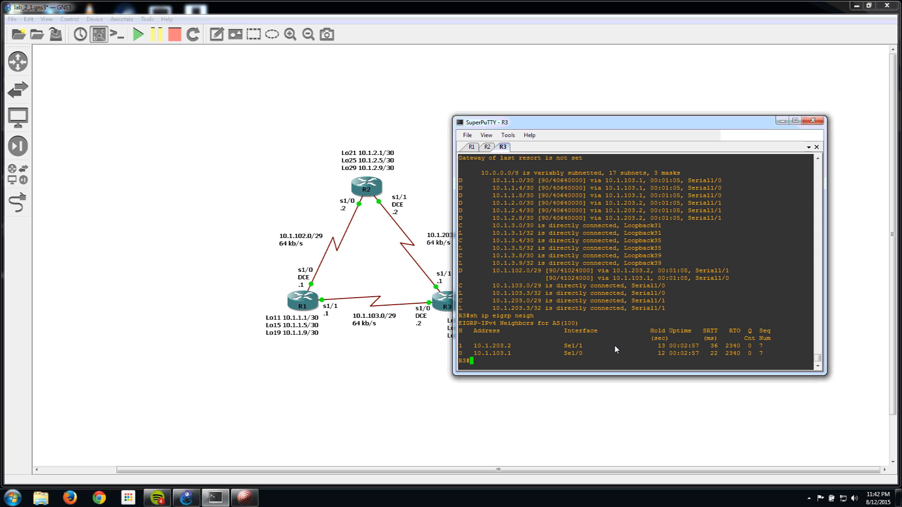
pyautogui.write('sh ip eigrp top 10.1.102.0/29')
pyautogui.press('Return')
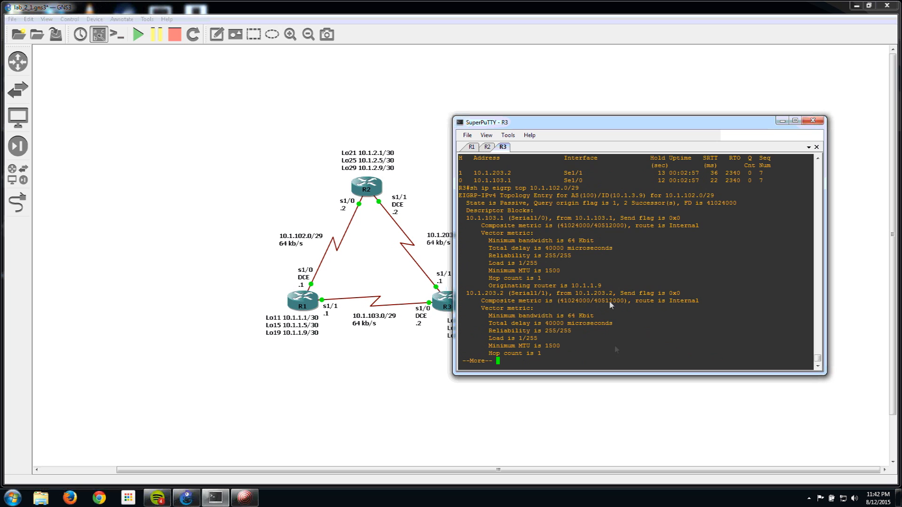
pyautogui.moveTo(573, 123); pyautogui.dragTo(900, 134)
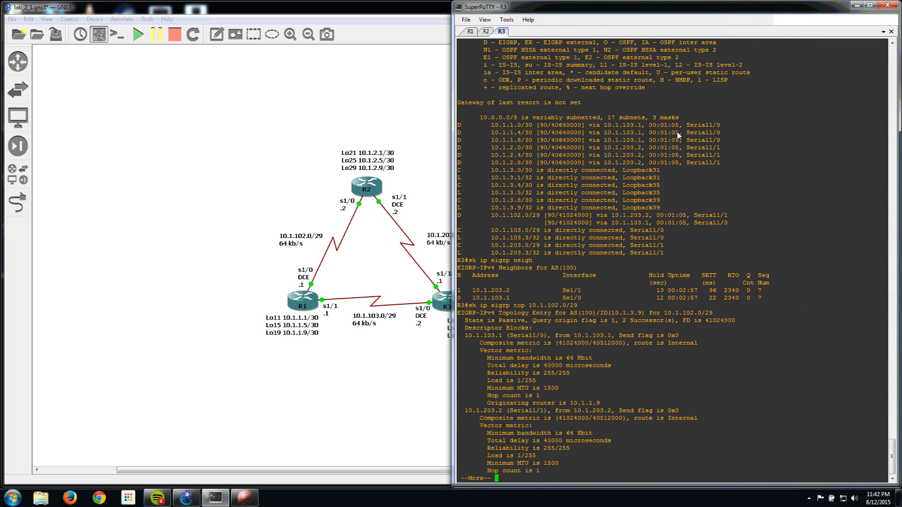
pyautogui.press('space')
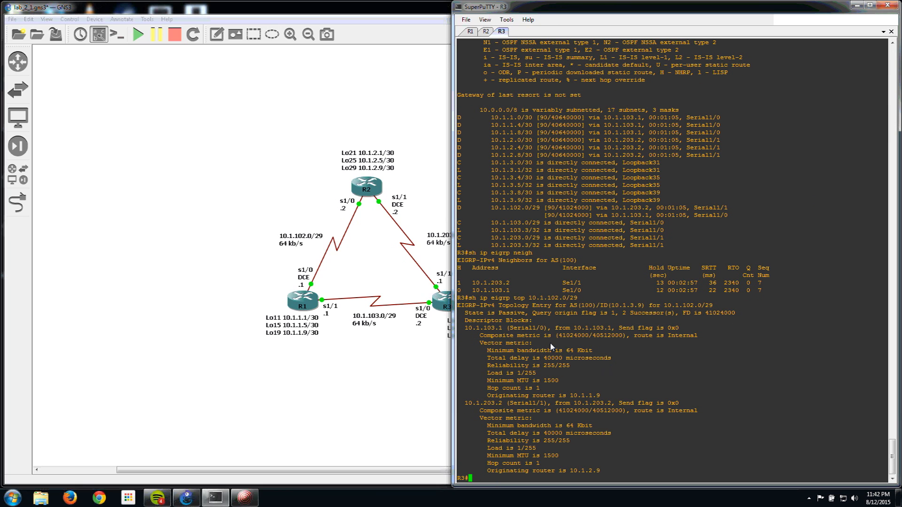
# Compare the composite metrics of the two paths to 10.1.102.0/29 and examine the vector metric values, such as bandwidth, delay, reliability, load and MTU
pyautogui.moveTo(477, 335); pyautogui.dragTo(689, 338)
pyautogui.moveTo(476, 410); pyautogui.dragTo(696, 413)
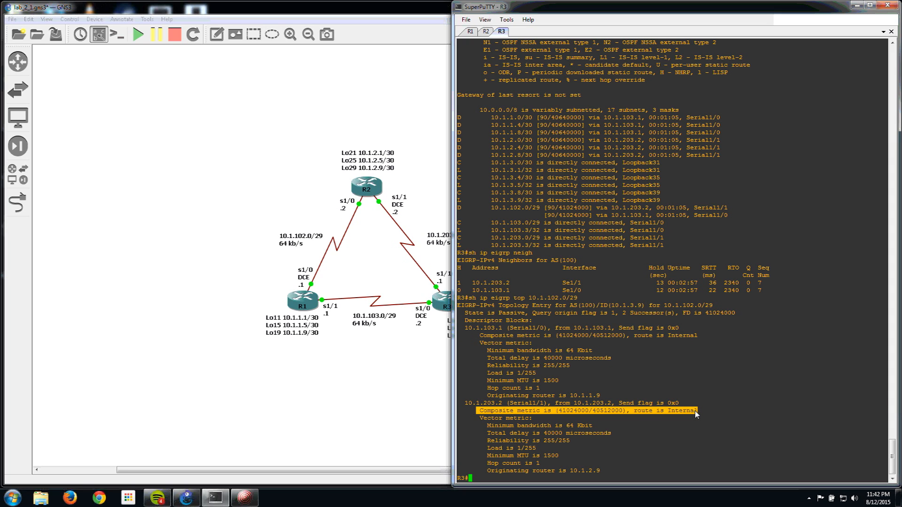
pyautogui.moveTo(555, 335); pyautogui.dragTo(625, 337)
pyautogui.moveTo(559, 410); pyautogui.dragTo(623, 411)
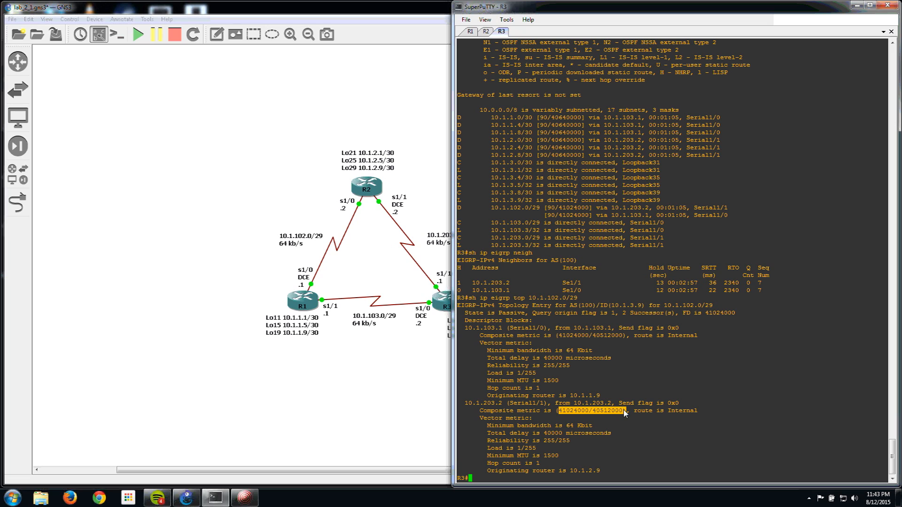
pyautogui.moveTo(624, 412); pyautogui.dragTo(626, 412)
pyautogui.moveTo(533, 440); pyautogui.dragTo(569, 433)
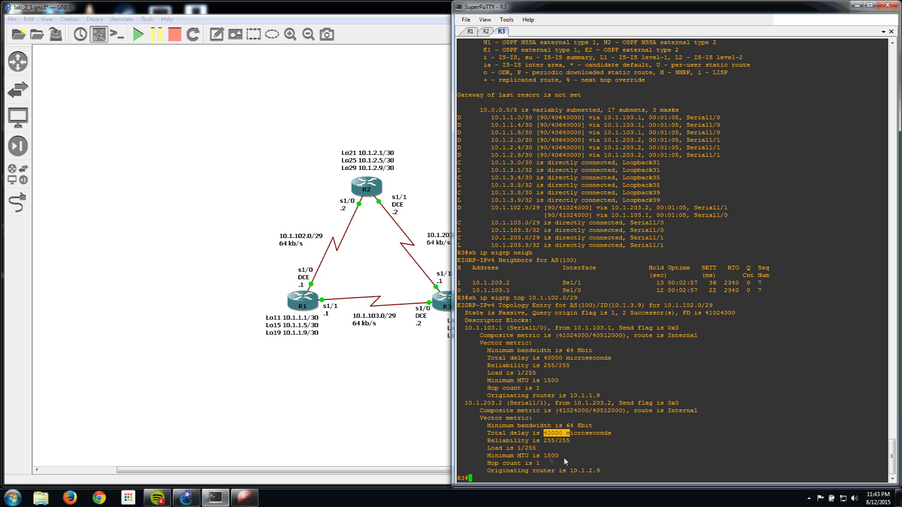
pyautogui.moveTo(558, 455); pyautogui.dragTo(486, 432)
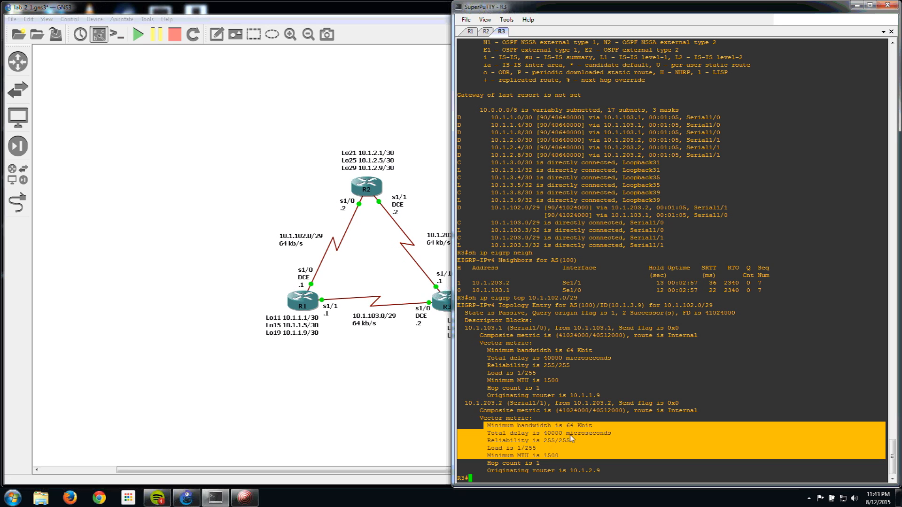
# Trace the route from R3 to 10.1.102.1 and move the terminal window aside to uncover the whole topology diagram
pyautogui.click(590, 379)
pyautogui.write('trace 10.1.102.1')
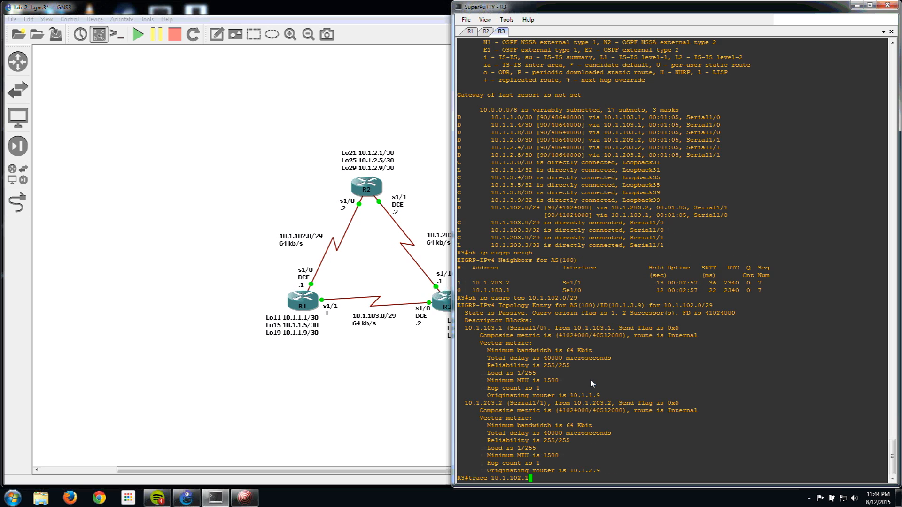
pyautogui.press('Return')
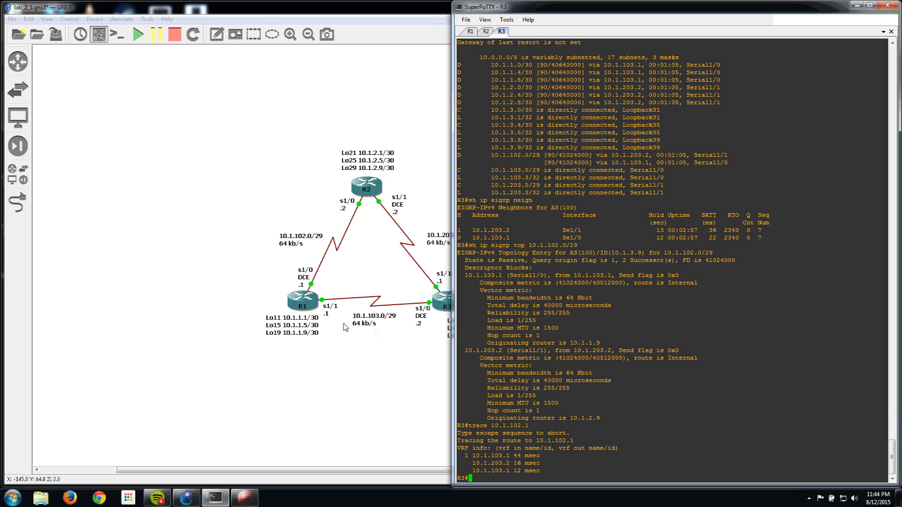
pyautogui.click(308, 310)
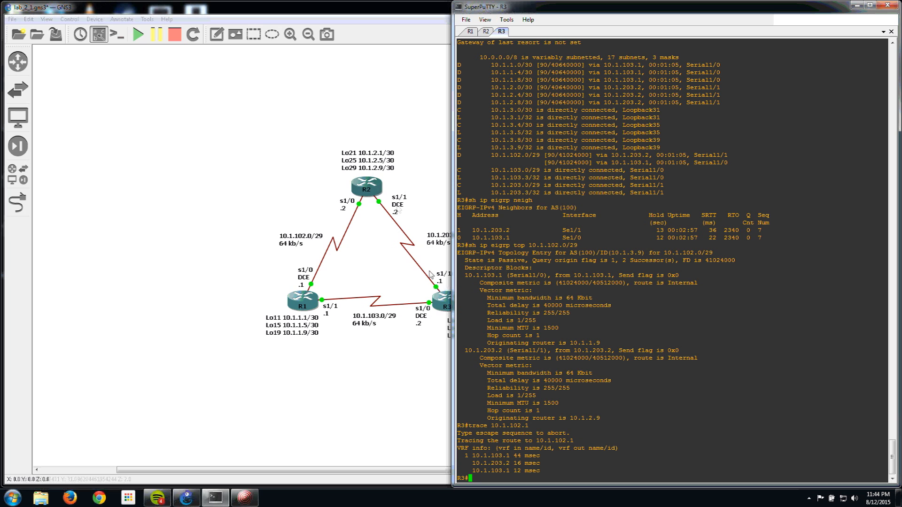
pyautogui.moveTo(587, 13); pyautogui.dragTo(642, 15)
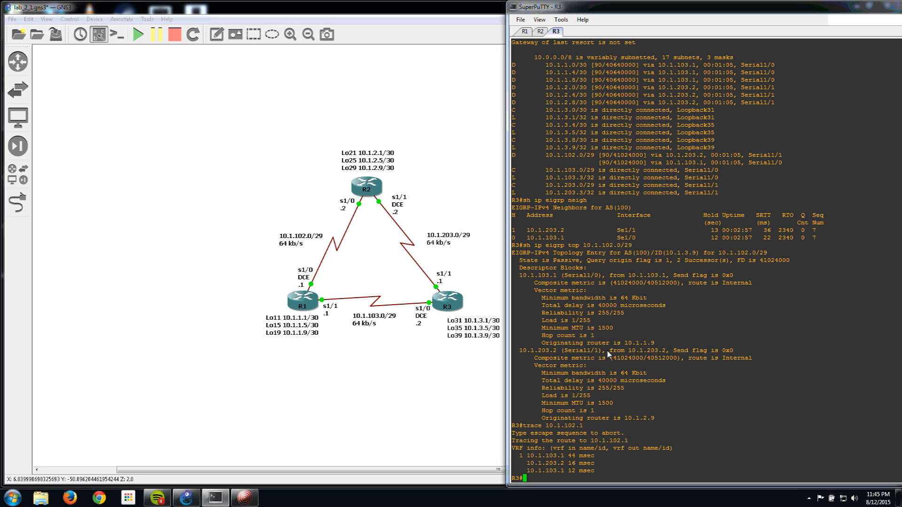
# Enter configuration mode on R3 and disable route caching on interface s1/0 with no ip route-cache
pyautogui.write('conf t')
pyautogui.press('Return')
pyautogui.write('int s0/')
pyautogui.press('BackSpace')
pyautogui.press('BackSpace')
pyautogui.write('1/0')
pyautogui.press('Return')
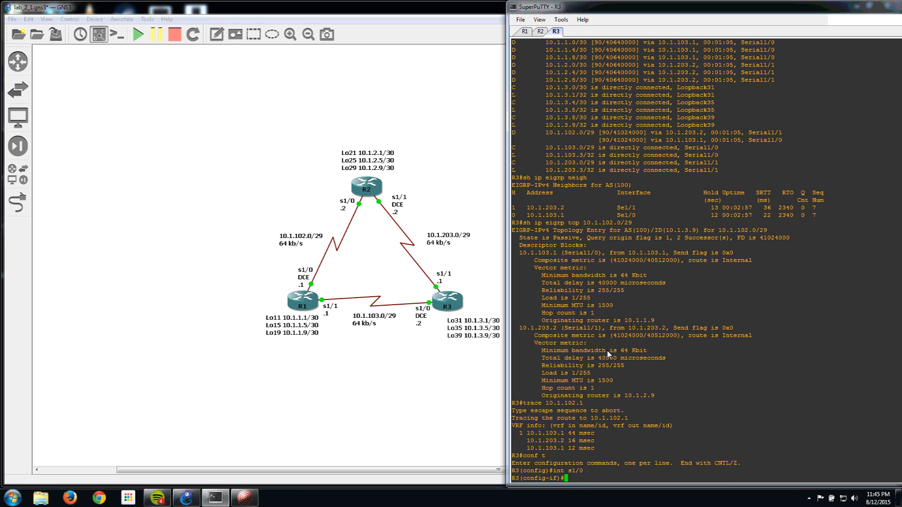
pyautogui.write('no ip route-cache')
pyautogui.press('Return')
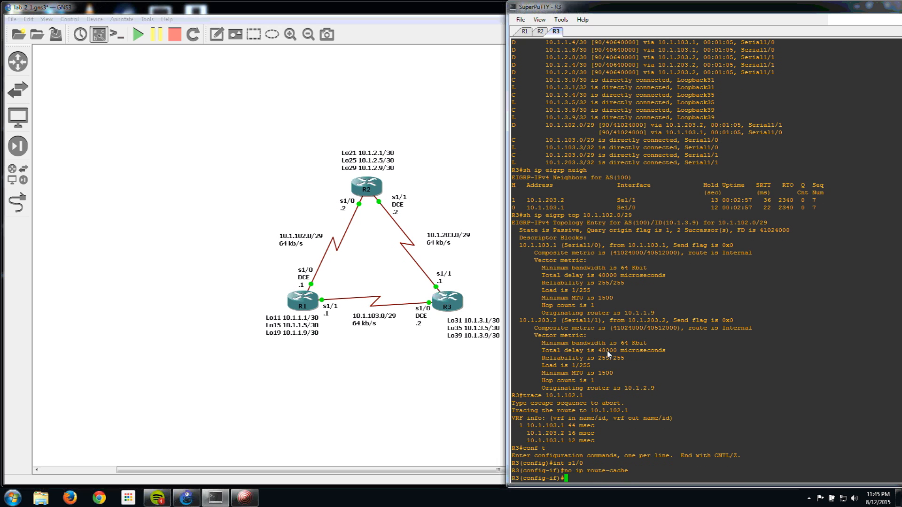
# Disable route caching on R3's interface s1/1 with no ip route-cache and leave configuration mode
pyautogui.write('int s1/1')
pyautogui.press('Return')
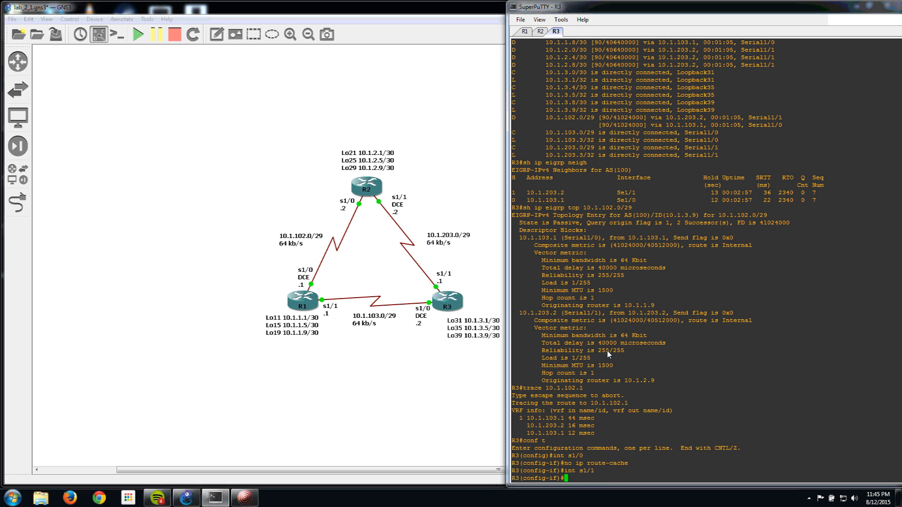
pyautogui.write('no ip route-cache')
pyautogui.press('Return')
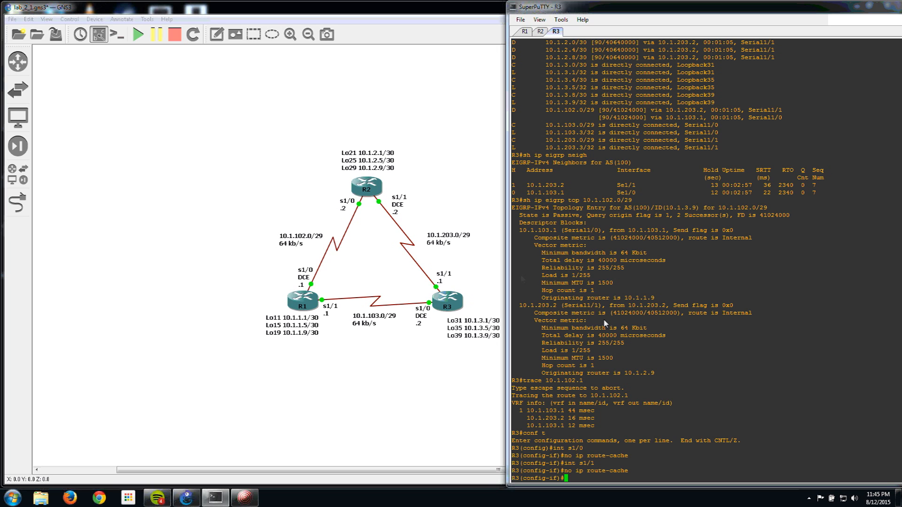
pyautogui.write('end')
pyautogui.press('Return')
# Turn on IP packet debugging on R3 with debug ip packet
pyautogui.write('u')
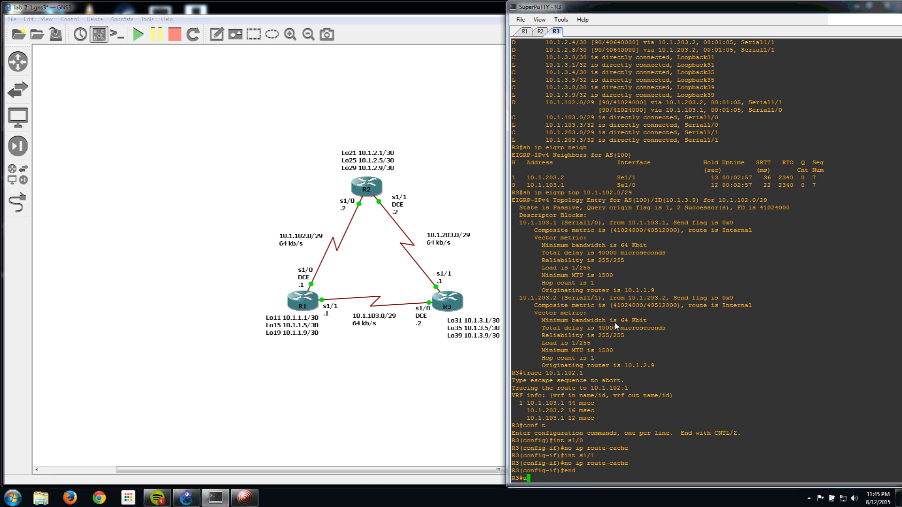
pyautogui.press('BackSpace')
pyautogui.write('debug ip p')
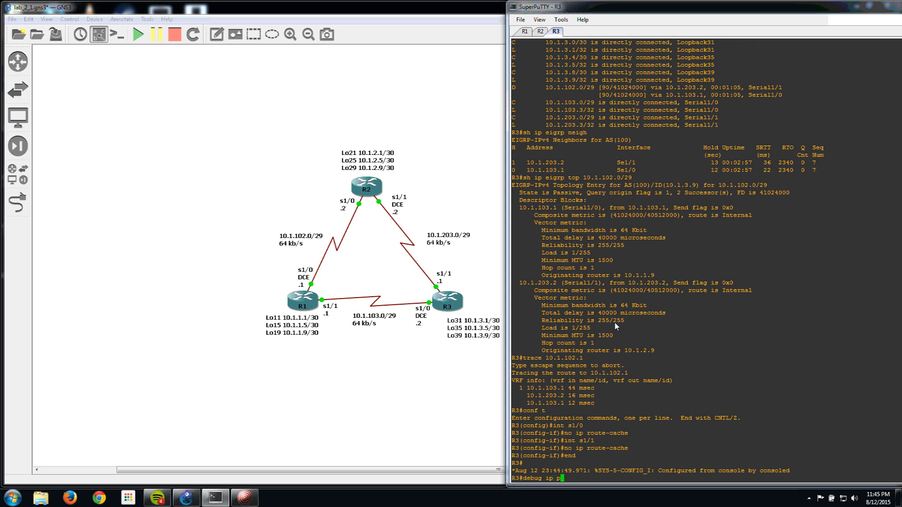
pyautogui.write('ackiet')
pyautogui.press('Return')
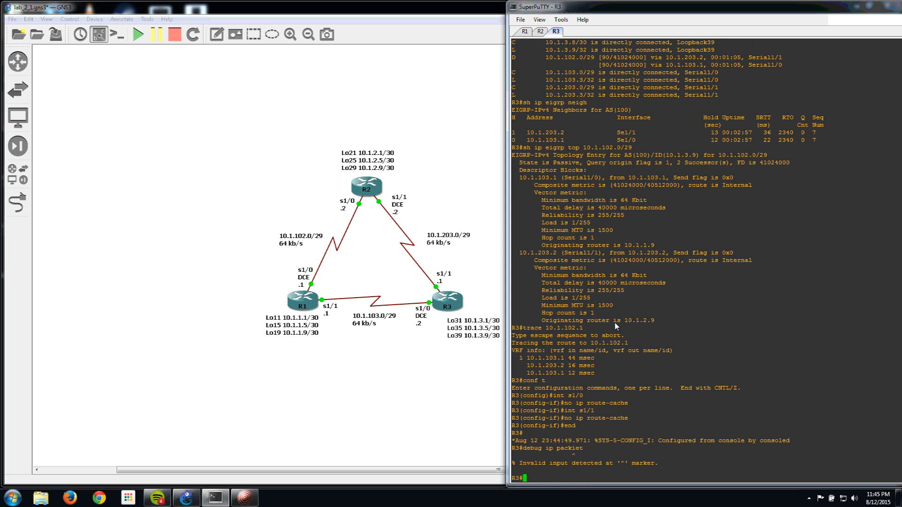
pyautogui.press('Up')
pyautogui.press('BackSpace')
pyautogui.press('BackSpace')
pyautogui.press('BackSpace')
pyautogui.write('et')
pyautogui.press('Return')
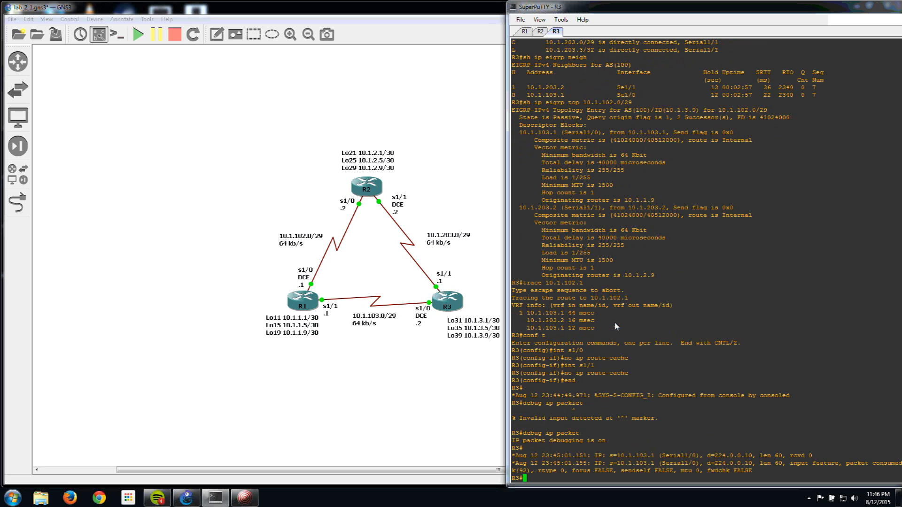
# Ping 10.1.102.1 from R3 and turn off all debugging with u all
pyautogui.write('ping 10.1.102.1')
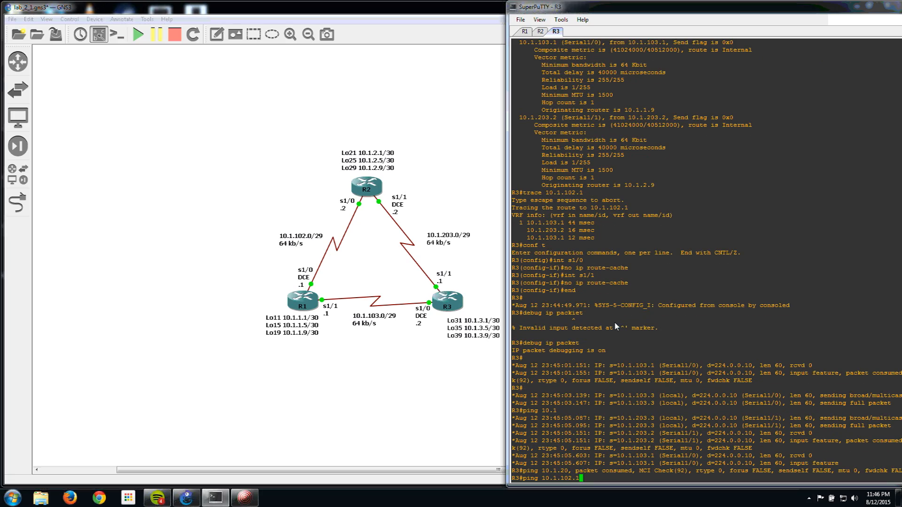
pyautogui.press('Return')
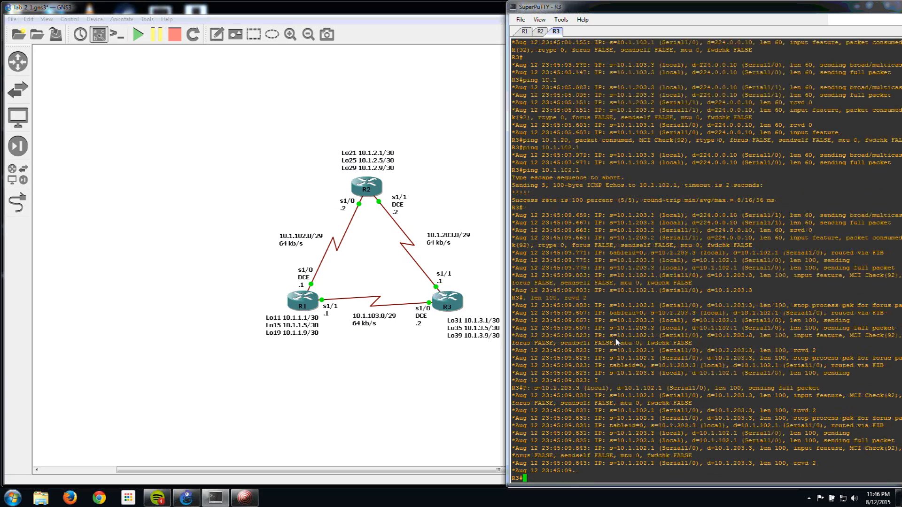
pyautogui.write('u all')
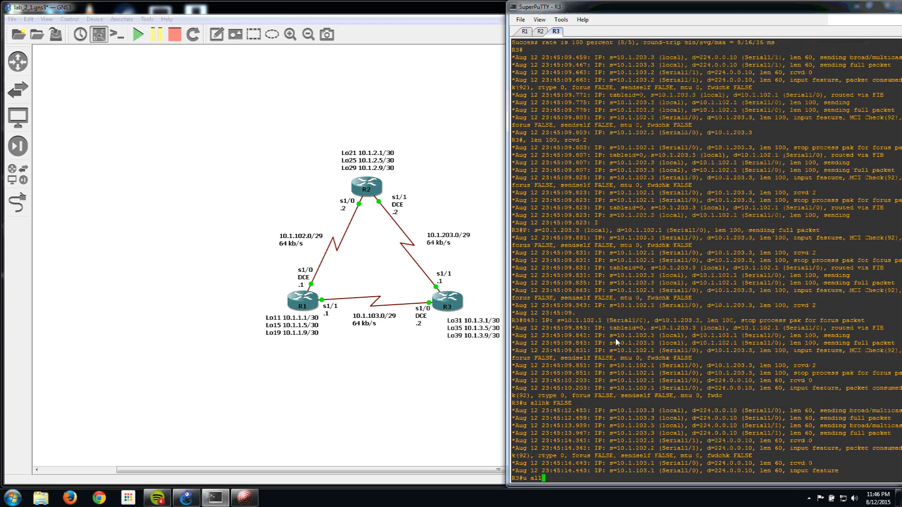
pyautogui.press('Return')
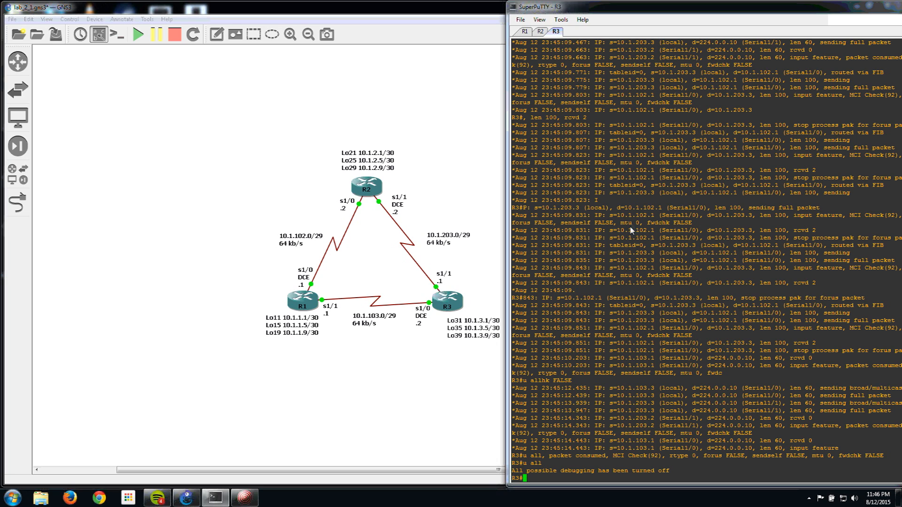
# Examine R3's packet debug output for the outgoing interface and forwarding method used by each ping packet to 10.1.102.1
pyautogui.moveTo(516, 247); pyautogui.dragTo(745, 246)
pyautogui.moveTo(788, 247); pyautogui.dragTo(888, 249)
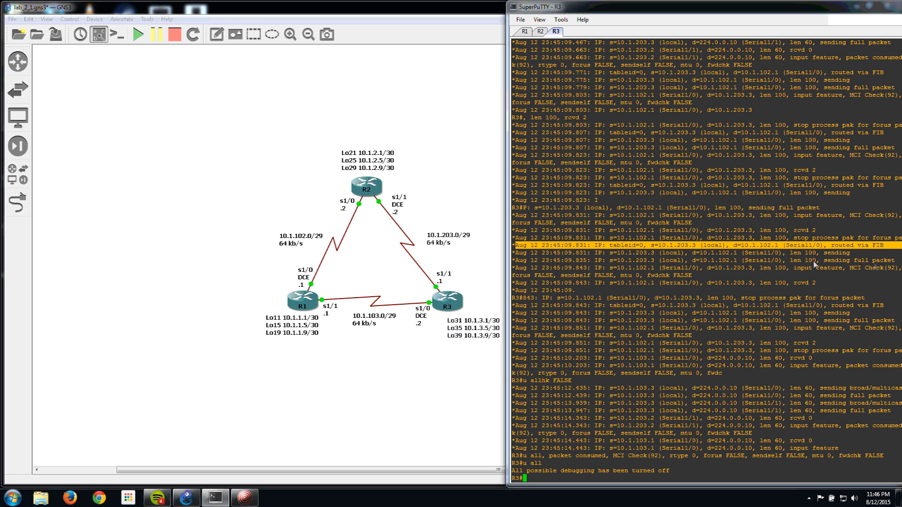
pyautogui.moveTo(528, 262); pyautogui.dragTo(697, 264)
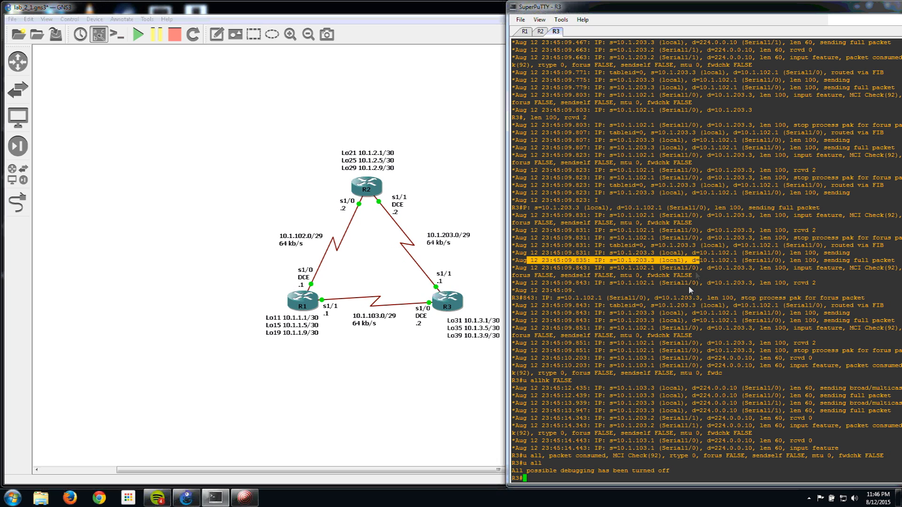
pyautogui.moveTo(662, 299); pyautogui.dragTo(843, 299)
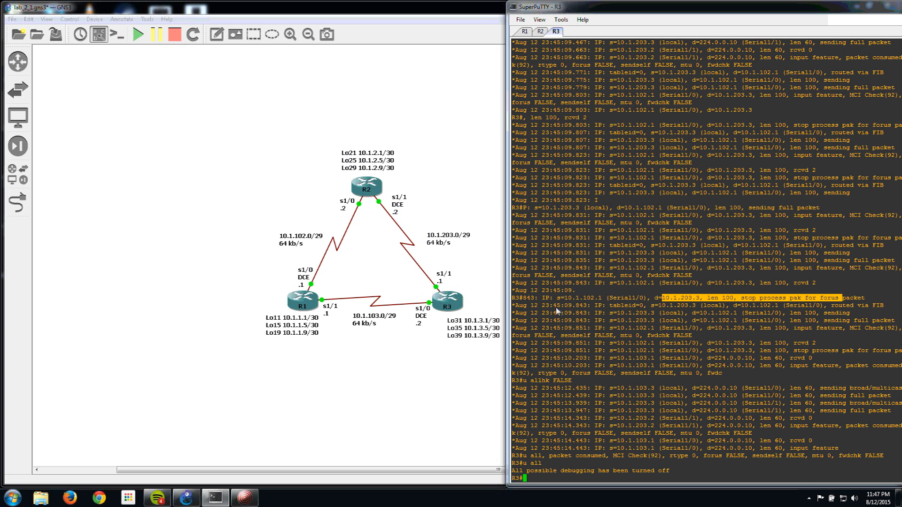
pyautogui.moveTo(639, 306); pyautogui.dragTo(881, 306)
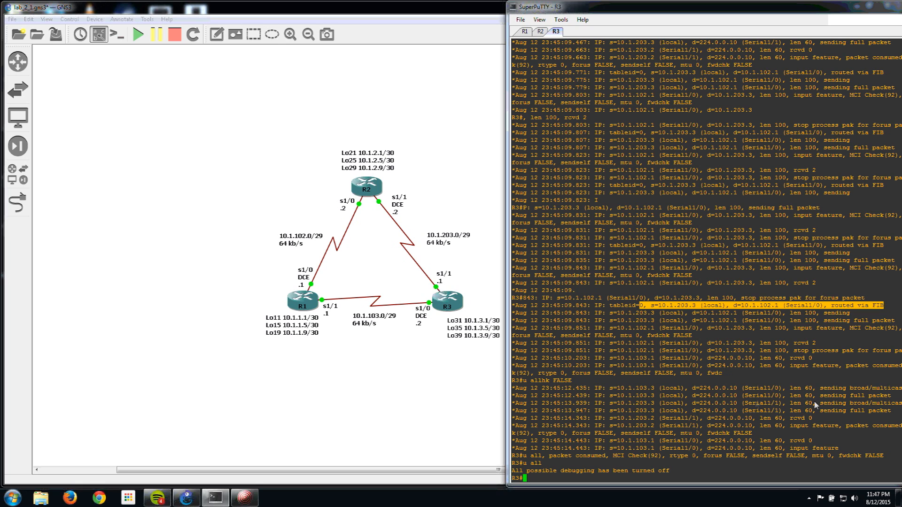
pyautogui.moveTo(716, 395); pyautogui.dragTo(814, 408)
pyautogui.click(754, 371)
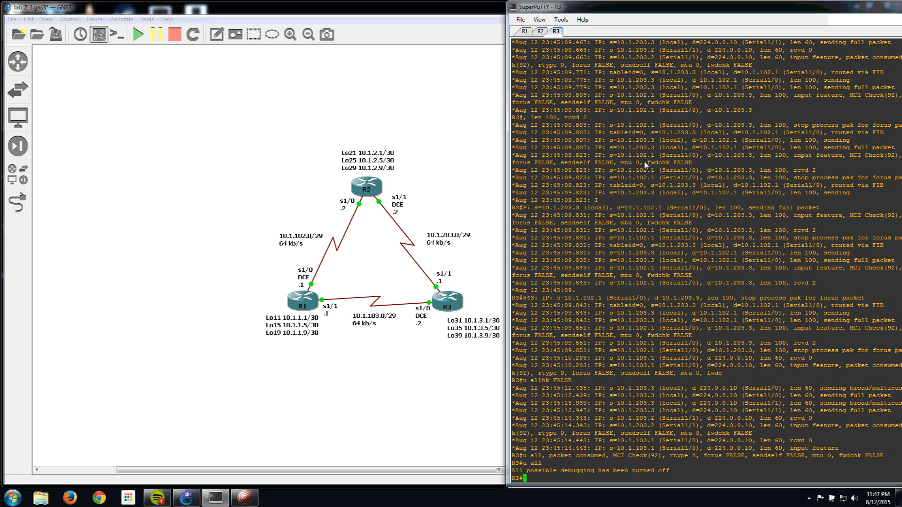
# Review R3's ping debug output and list the full EIGRP topology table with sh ip eigrp top
pyautogui.scroll(10, 644, 162)
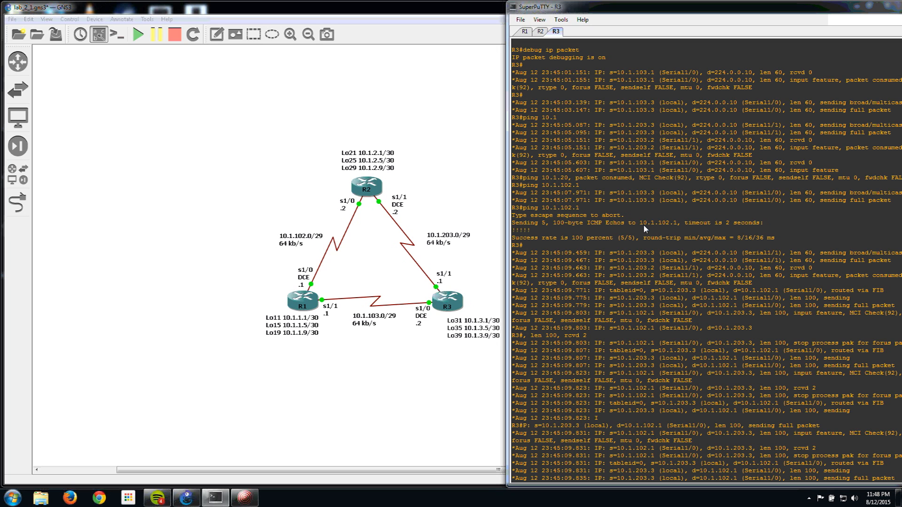
pyautogui.write('u all')
pyautogui.press('Return')
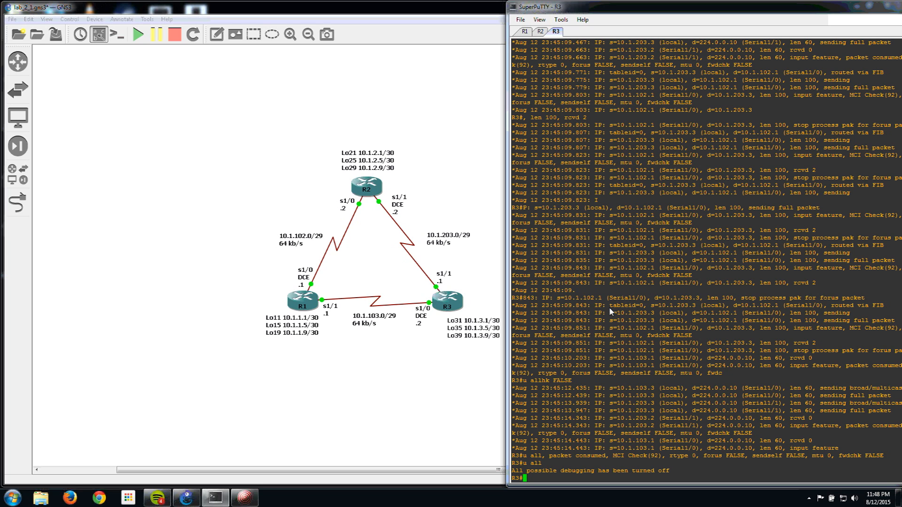
pyautogui.write('sh ip eigrp top')
pyautogui.press('Return')
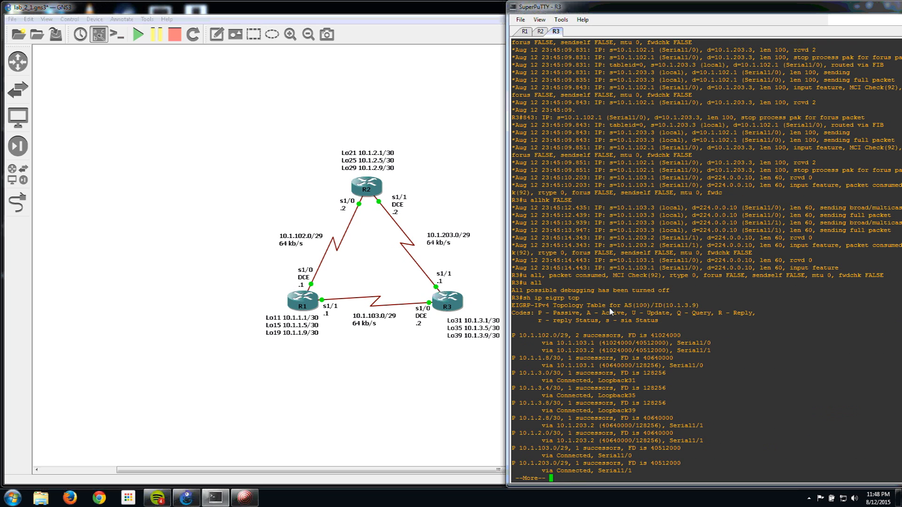
pyautogui.press('space')
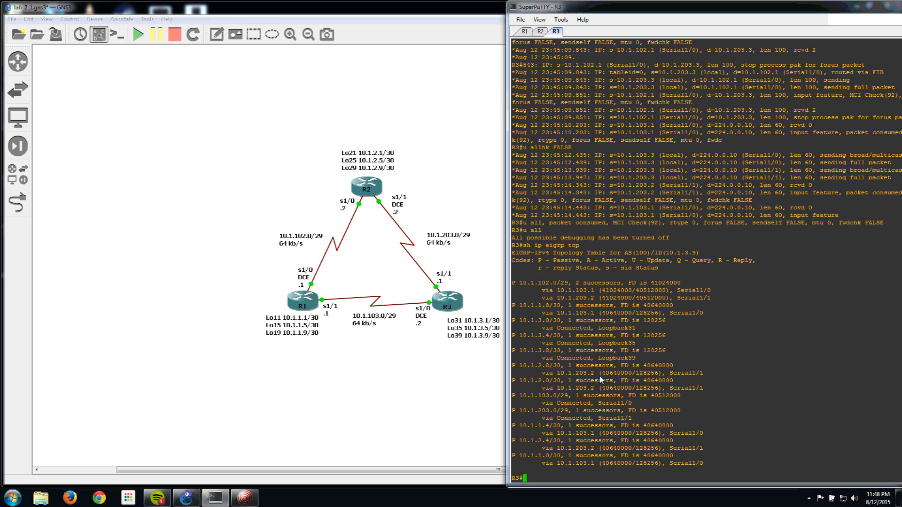
# List all links in R3's EIGRP topology table, including non-successor paths, with sh ip eigrp top all-links
pyautogui.write('sh ip eigrp top all-links')
pyautogui.press('Return')
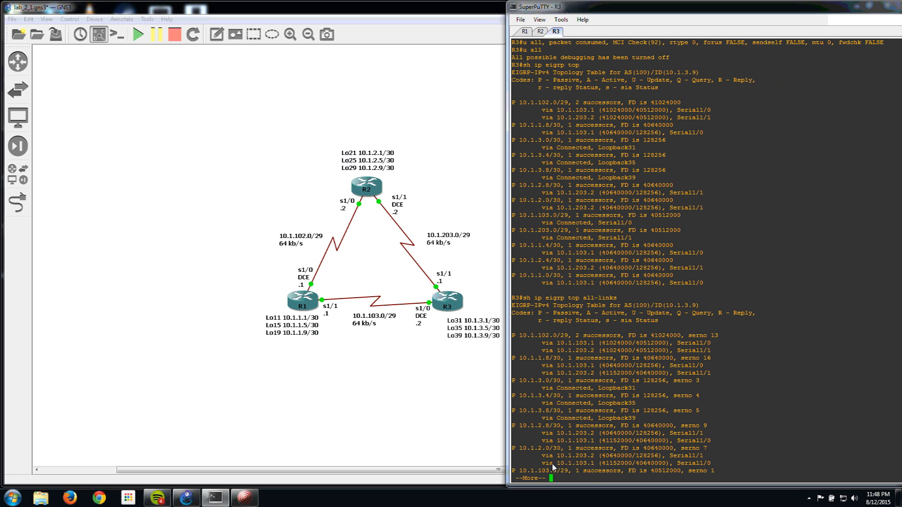
pyautogui.press('space')
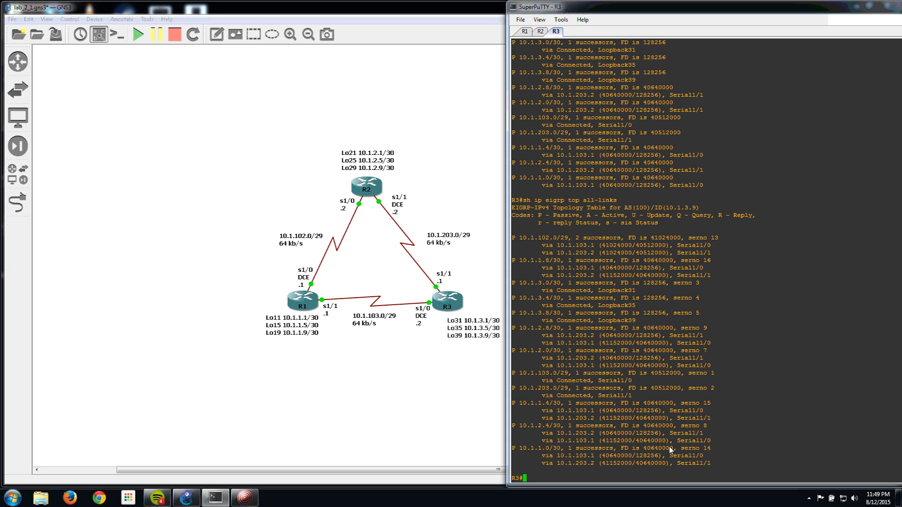
# Show R3's detailed EIGRP topology entry for 10.1.2.0/30 and examine the composite metric of the path via 10.1.103.1
pyautogui.write('sh ip eigrp top 10.1.2.0/30')
pyautogui.press('Return')
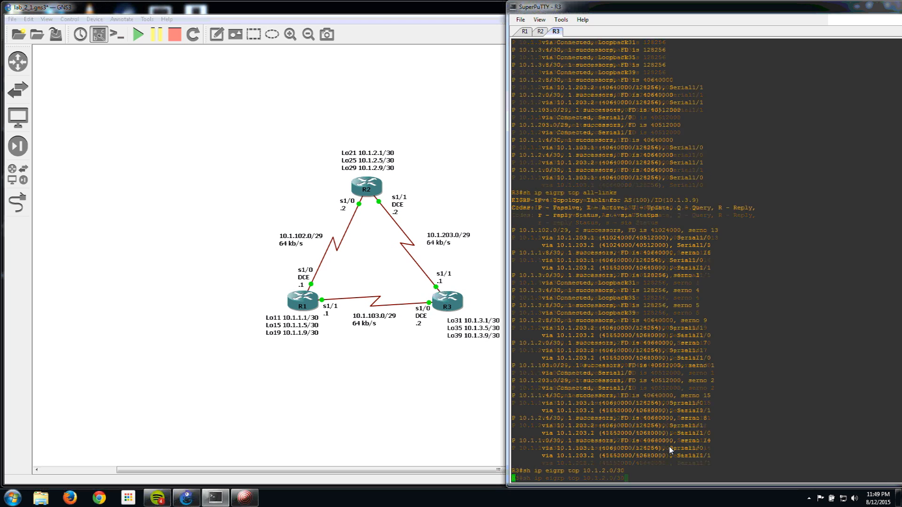
pyautogui.press('space')
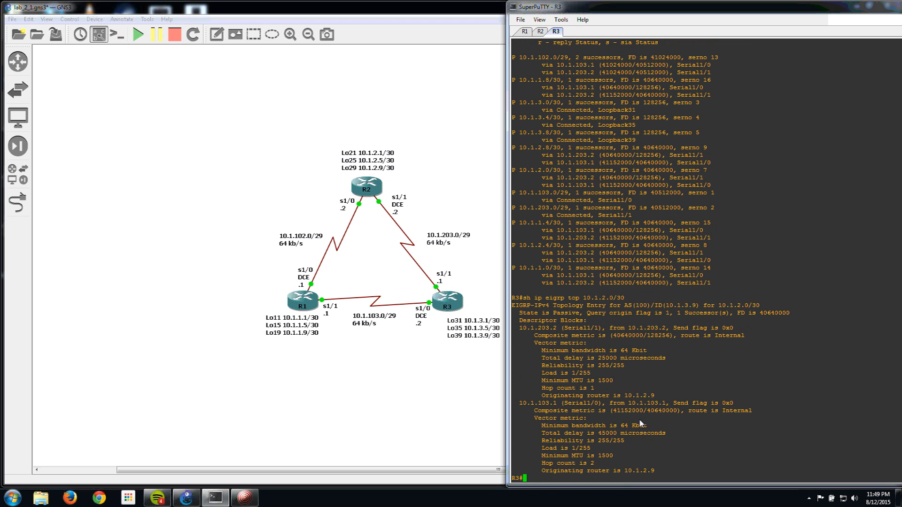
pyautogui.moveTo(648, 414); pyautogui.dragTo(681, 415)
pyautogui.click(618, 414)
pyautogui.click(649, 420)
# Run ping 10.1.102.1 repeat 10000 on R3 while shutting down R1's interface s1/1, and abort the ping after the failover
pyautogui.write('ping 10.1.102.1 repeat 10000')
pyautogui.press('Return')
pyautogui.click(524, 32)
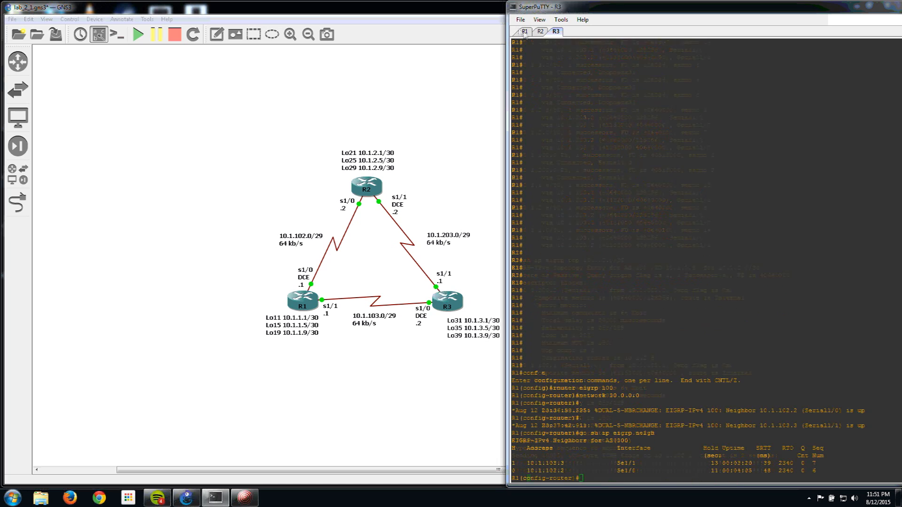
pyautogui.write('int s1/1')
pyautogui.press('Return')
pyautogui.write('sh')
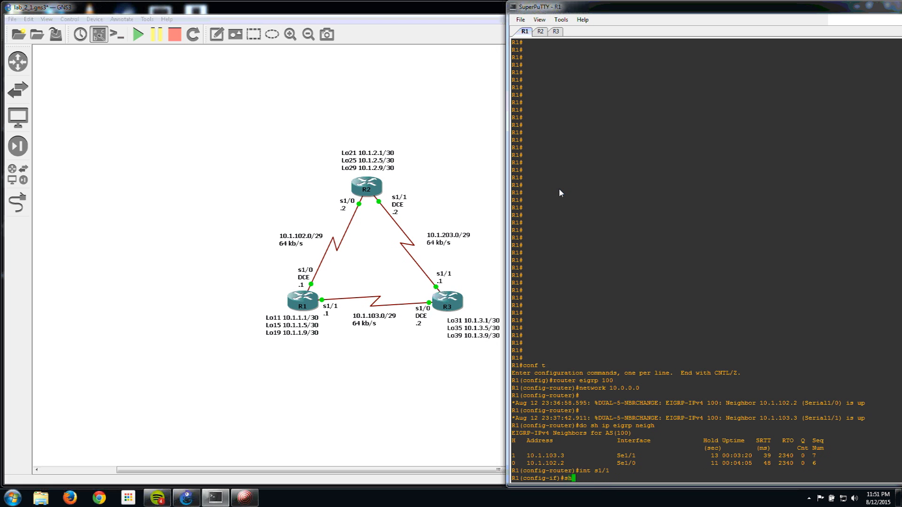
pyautogui.press('Return')
pyautogui.click(557, 31)
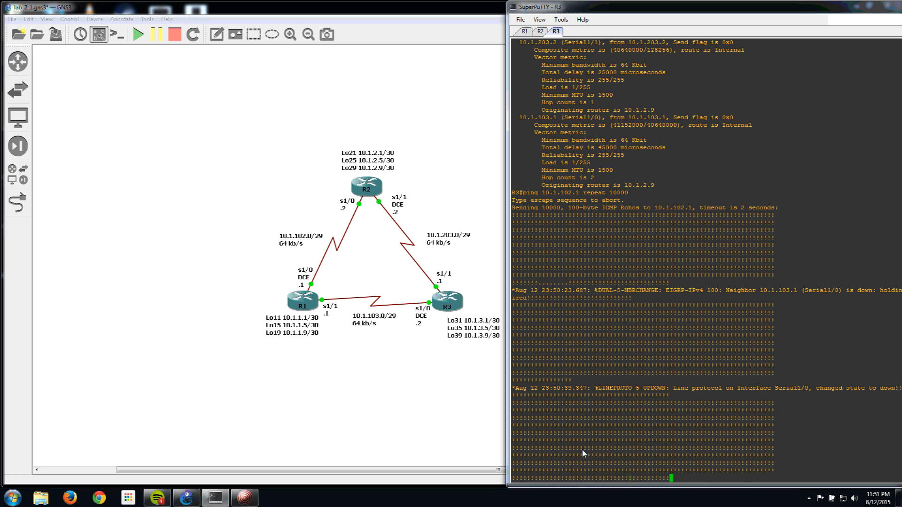
pyautogui.hotkey('ctrl', 'shift', '6')
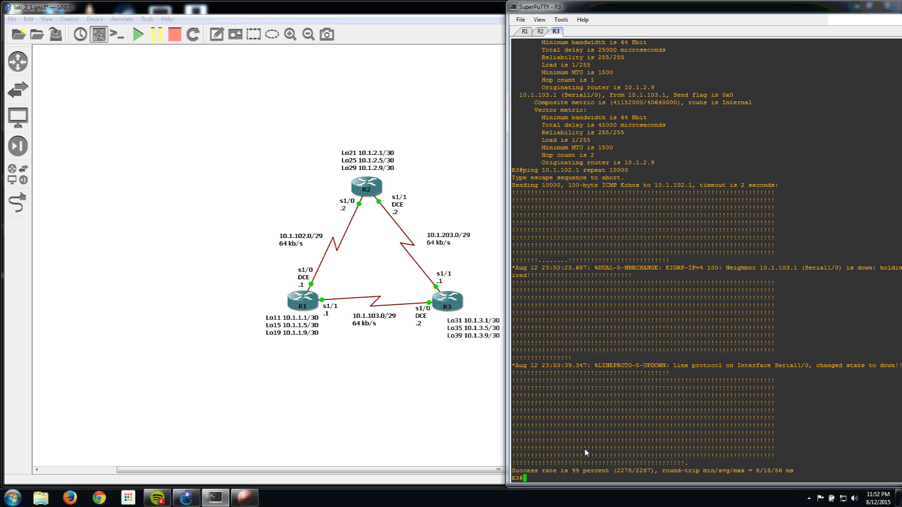
# Inspect the dropped packets in R3's ping output and re-enable route caching on R3's interface s1/0 with ip route-cache
pyautogui.write('conf')
pyautogui.press('Return')
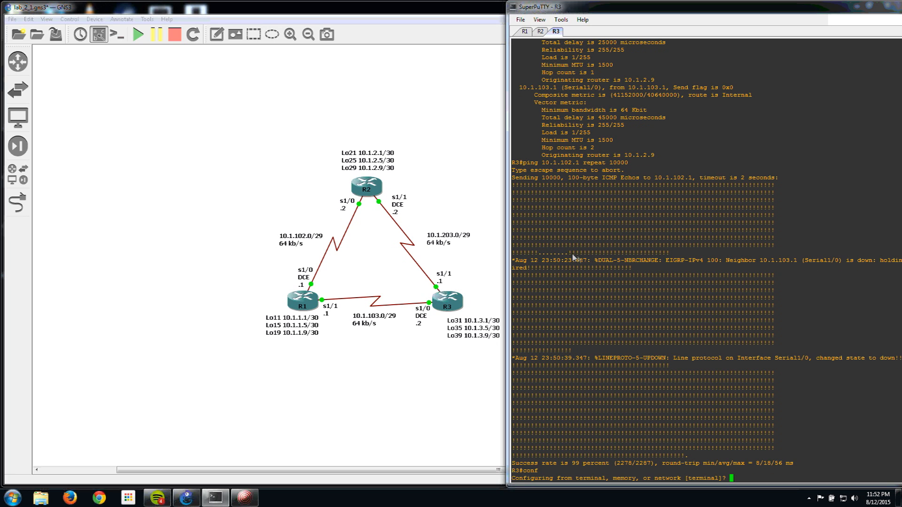
pyautogui.moveTo(570, 253); pyautogui.dragTo(543, 259)
pyautogui.click(597, 354)
pyautogui.write('t')
pyautogui.press('Return')
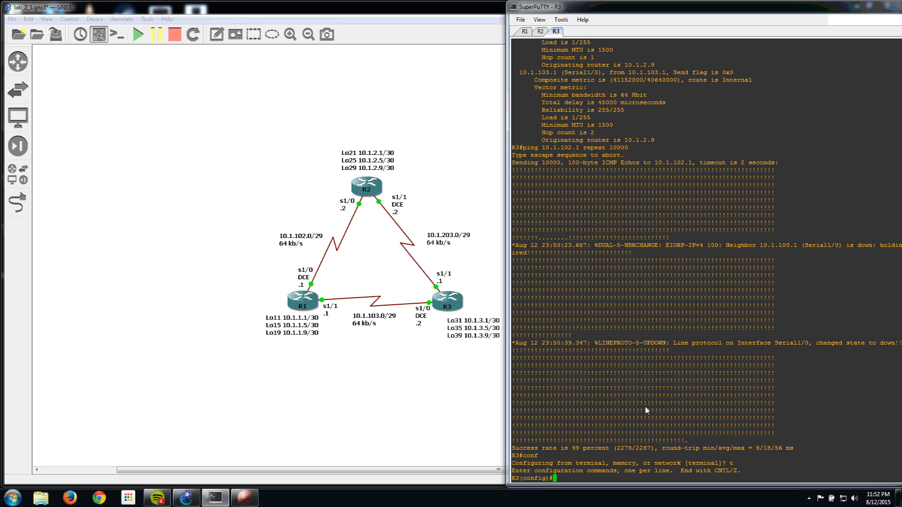
pyautogui.write('int s1/0')
pyautogui.press('Return')
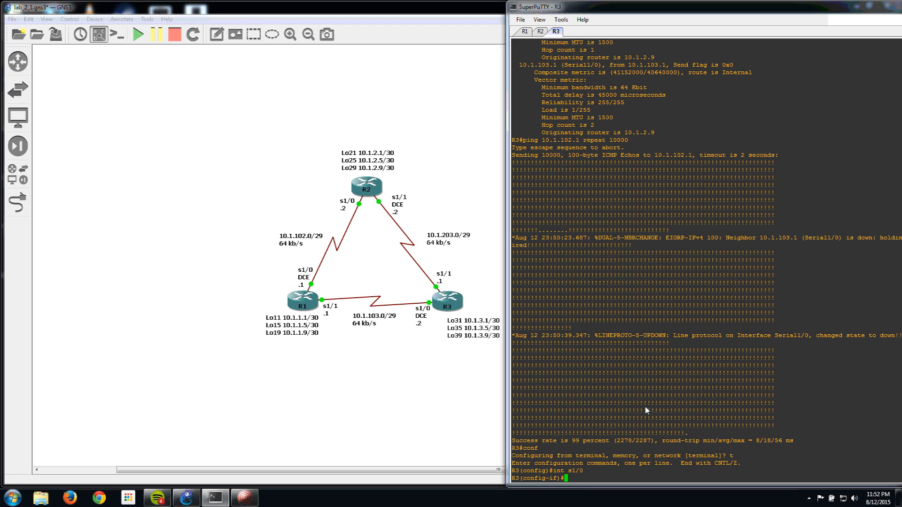
pyautogui.write('ip route-a')
pyautogui.press('BackSpace')
pyautogui.write('cache')
pyautogui.press('Return')
# Re-enable route caching on R3's interface s1/1 with ip route-cache and leave configuration mode
pyautogui.write('int 1/1/')
pyautogui.press('BackSpace')
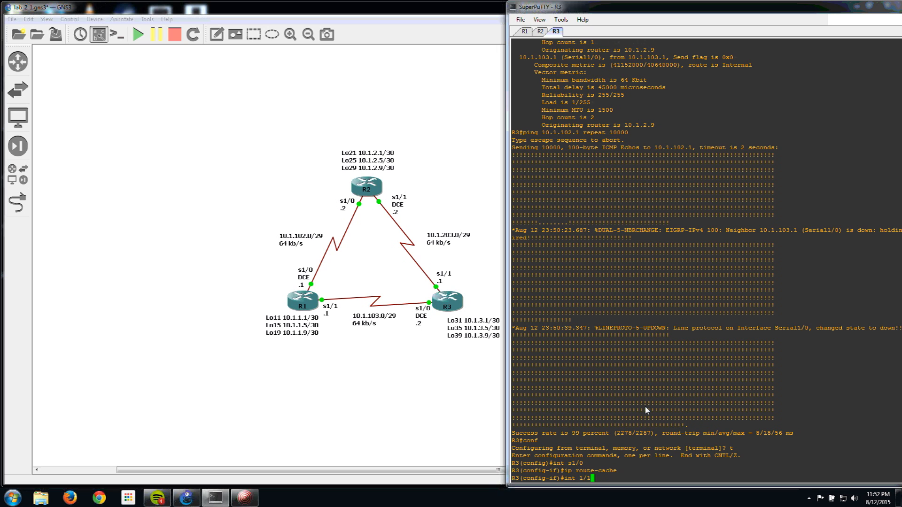
pyautogui.press('Return')
pyautogui.write('int s1/1')
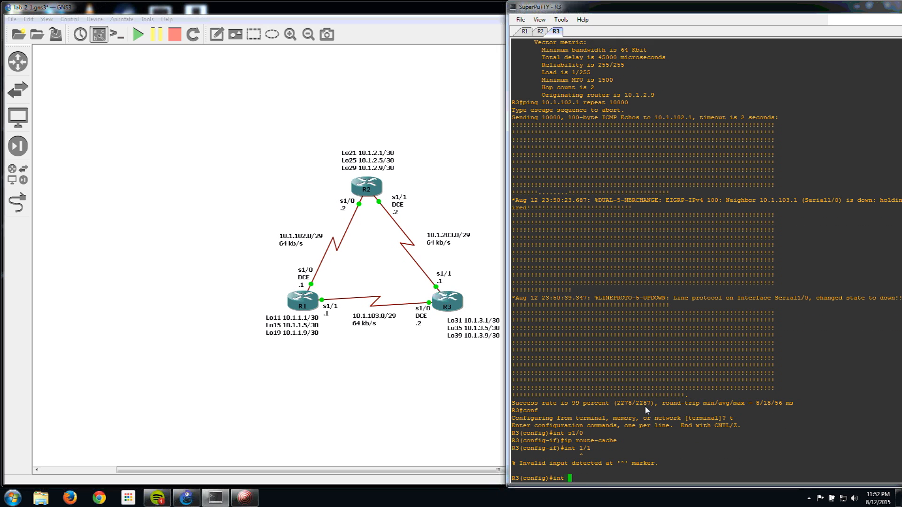
pyautogui.press('Return')
pyautogui.write('ip r')
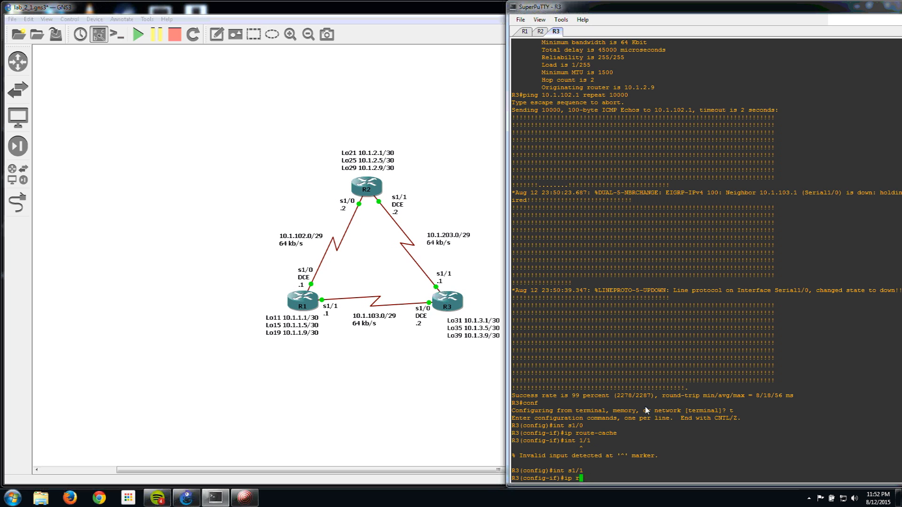
pyautogui.write('oute-cac')
pyautogui.press('Tab')
pyautogui.press('Return')
pyautogui.write('end')
pyautogui.press('Return')
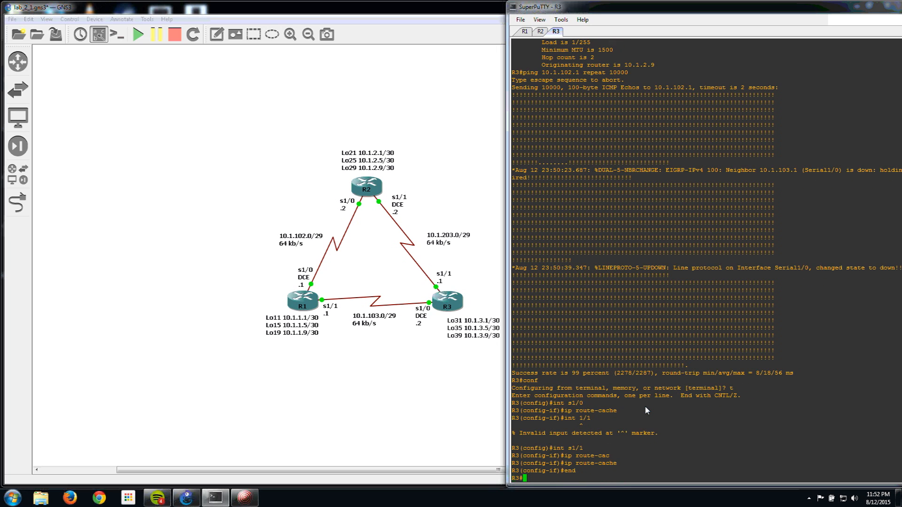
# Recall the 10000-repeat ping on R3 without running it and bring R1's interface s1/1 back up with no sh
pyautogui.press('Up')
pyautogui.press('Up')
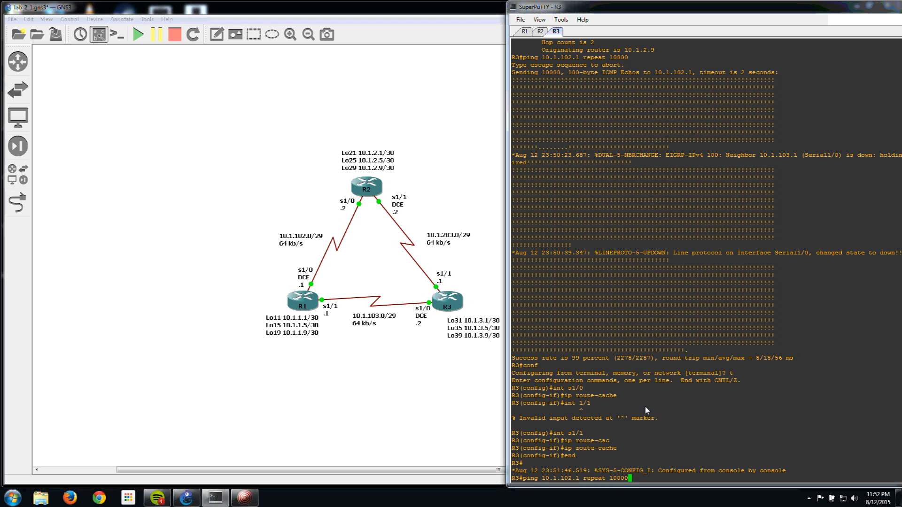
pyautogui.click(524, 31)
pyautogui.write('sh')
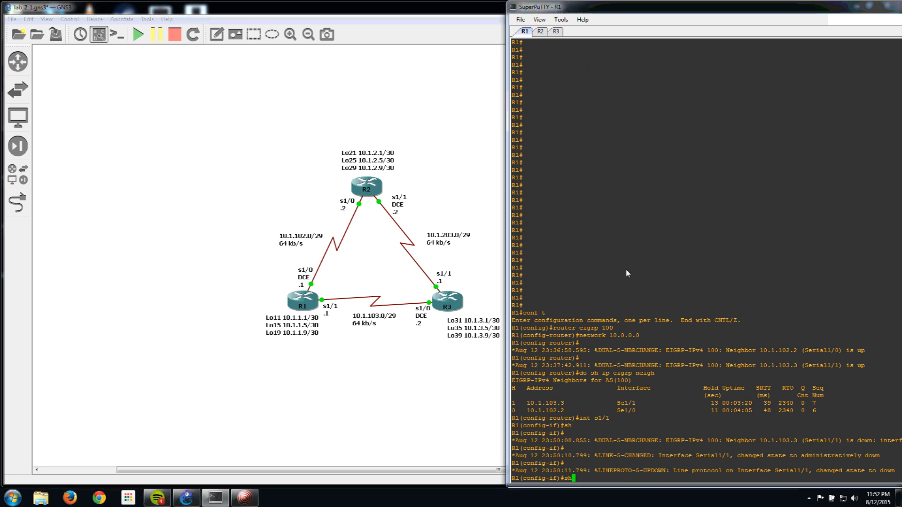
pyautogui.press('BackSpace')
pyautogui.press('BackSpace')
pyautogui.write('no sh')
pyautogui.press('Return')
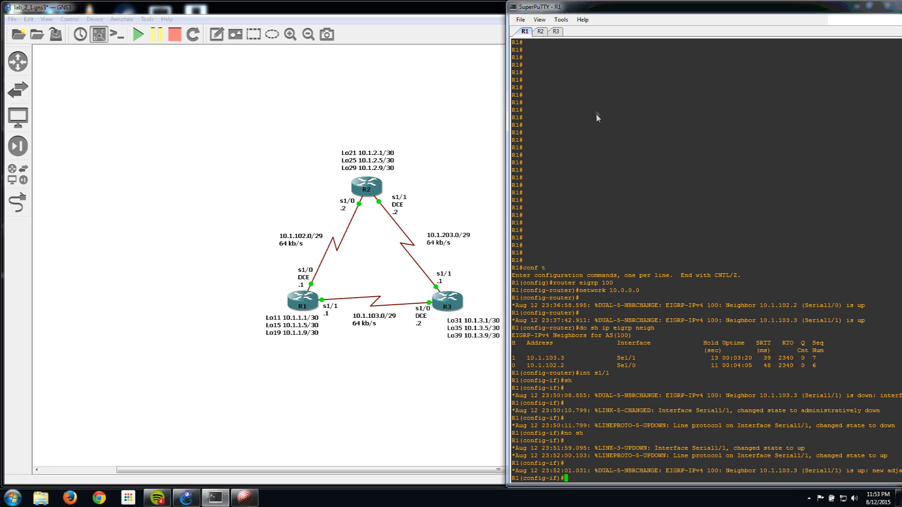
# Repeat the 10000-count ping from R3 to 10.1.102.1 and shut down R1's interface s1/1 while it runs
pyautogui.click(557, 31)
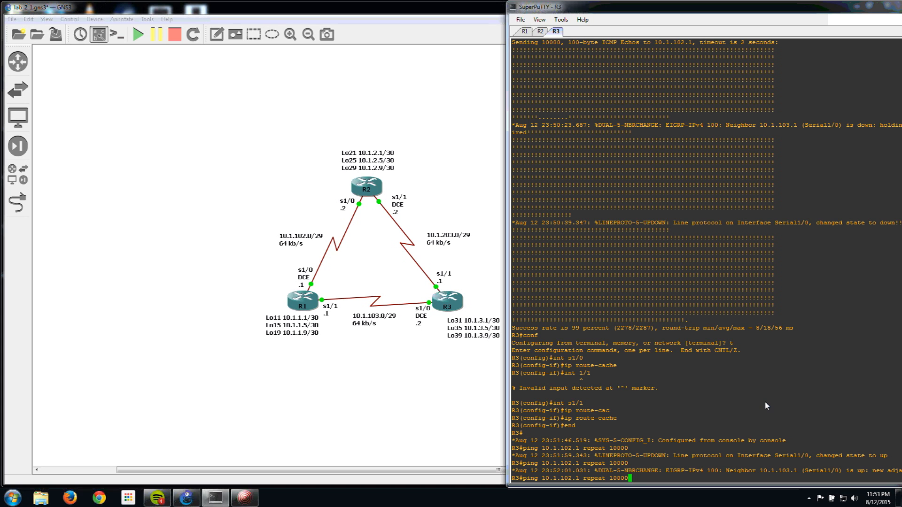
pyautogui.press('Return')
pyautogui.click(525, 31)
pyautogui.write('sh')
pyautogui.press('Return')
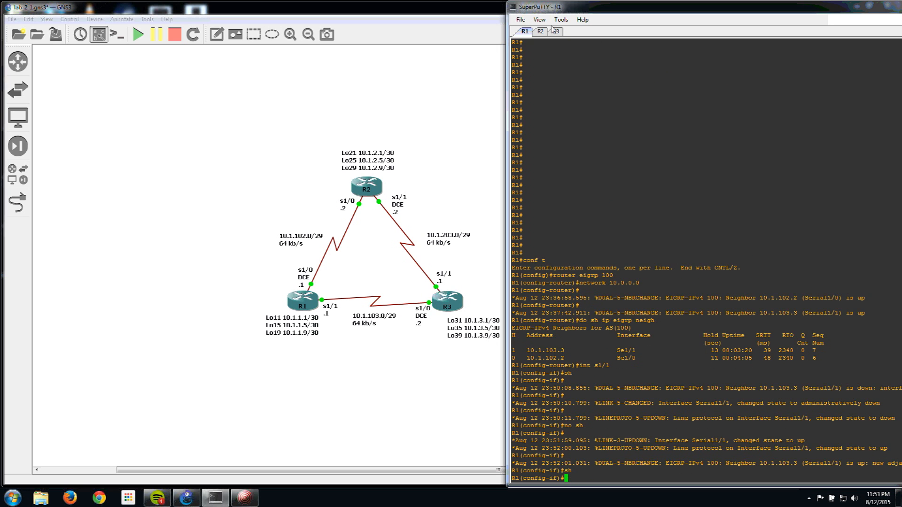
pyautogui.click(555, 32)
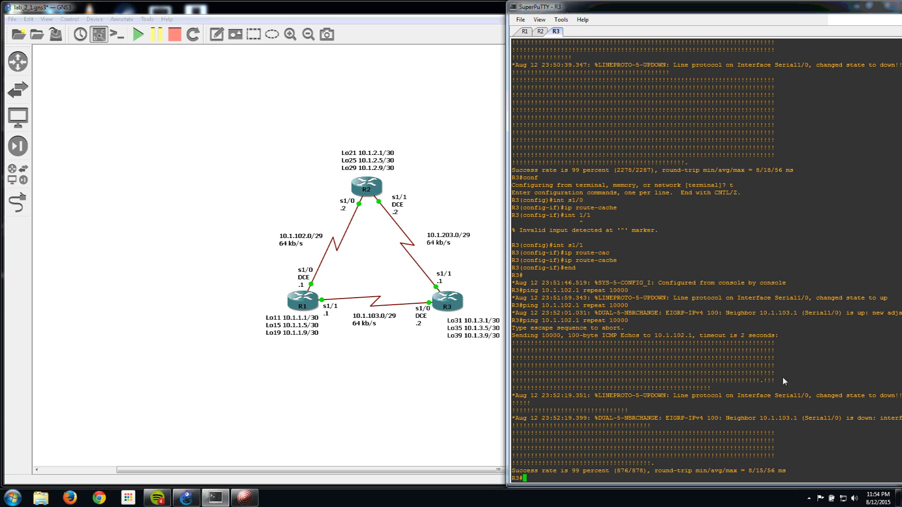
# Switch to GNS3 and change the speed in the 10.1.102.0/29 link label to 128 kb/s
pyautogui.click(323, 258)
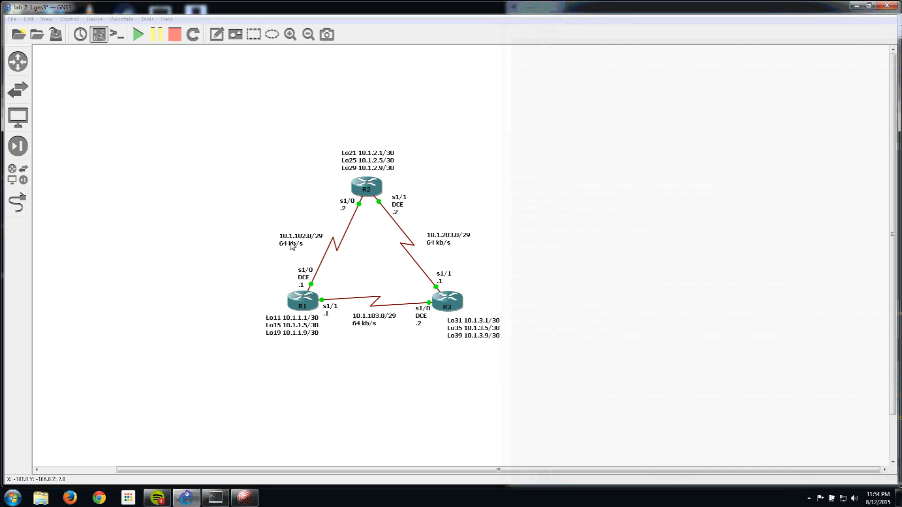
pyautogui.doubleClick(290, 243)
pyautogui.click(289, 244)
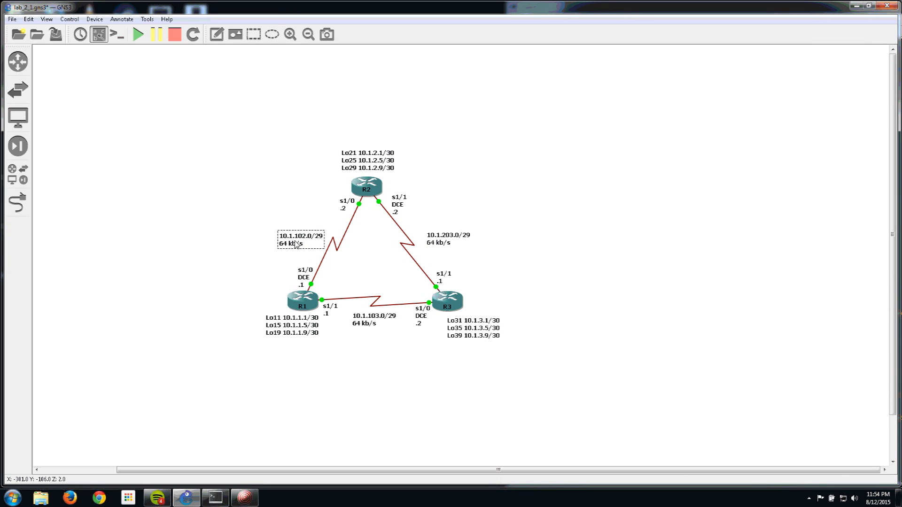
pyautogui.press('BackSpace')
pyautogui.press('BackSpace')
pyautogui.write('128')
pyautogui.click(334, 352)
# Change the speed in the 10.1.103.0/29 link label to 128 kb/s
pyautogui.doubleClick(356, 324)
pyautogui.click(361, 324)
pyautogui.press('BackSpace')
pyautogui.press('BackSpace')
pyautogui.write('128')
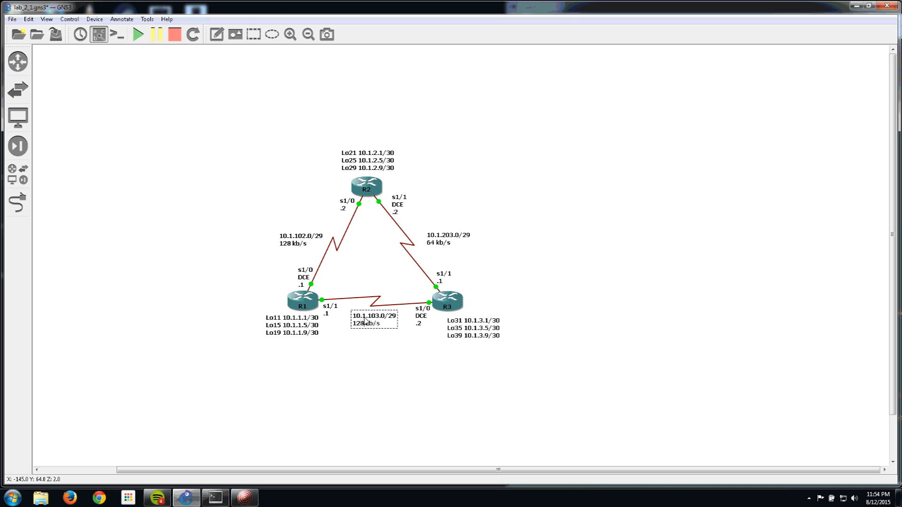
pyautogui.click(384, 381)
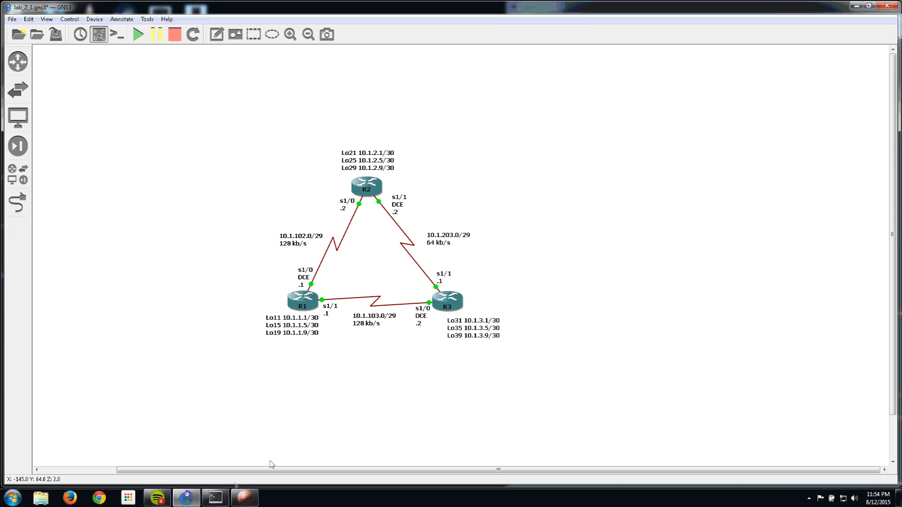
# Switch to the SuperPuTTY console of R3 and set interface s1/0 to bandwidth 128 and clock rate 128000
pyautogui.click(216, 498)
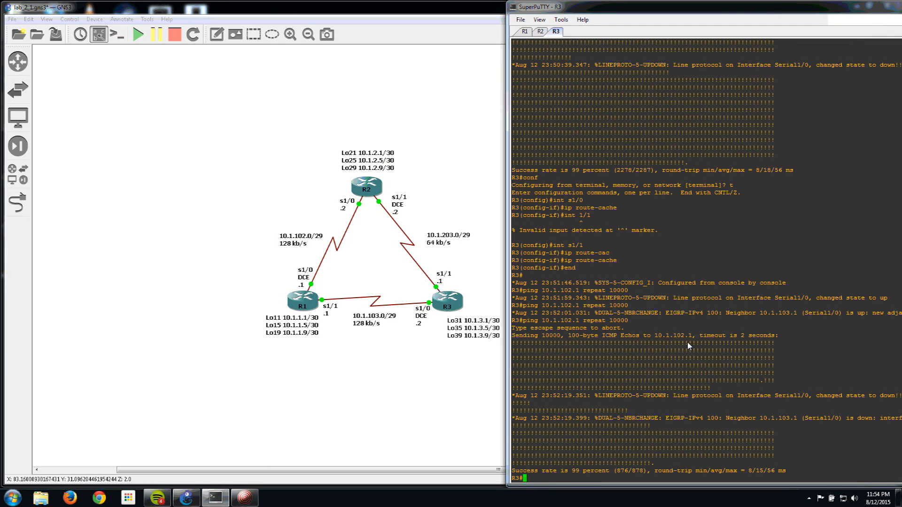
pyautogui.write('conf t')
pyautogui.press('Return')
pyautogui.write('int s1/0')
pyautogui.press('Return')
pyautogui.write('band ')
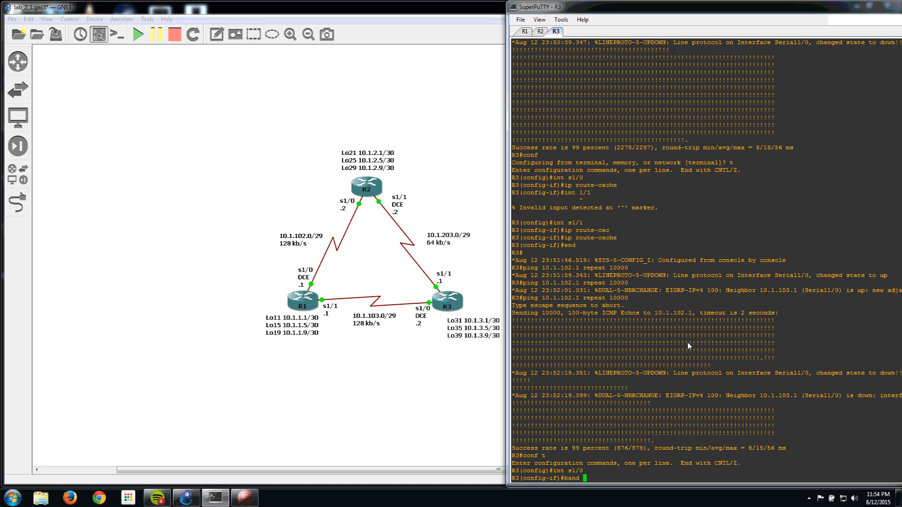
pyautogui.write('128')
pyautogui.press('Return')
pyautogui.write('clock rate 128000')
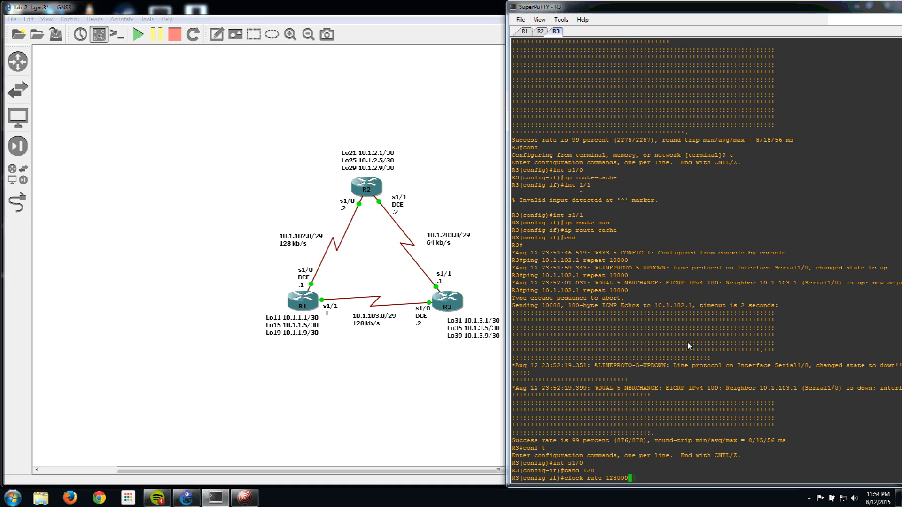
pyautogui.press('Return')
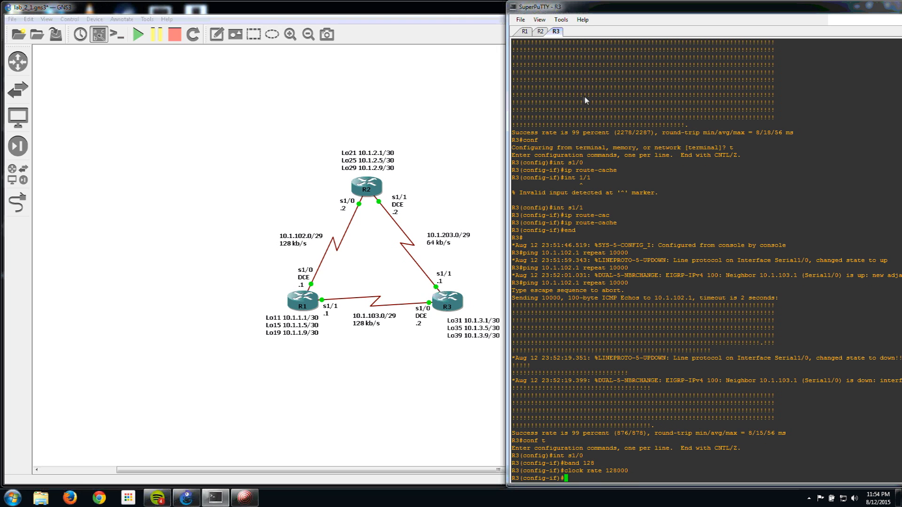
# Switch to R1's console and set the bandwidth of interface s1/1 to 128
pyautogui.click(525, 31)
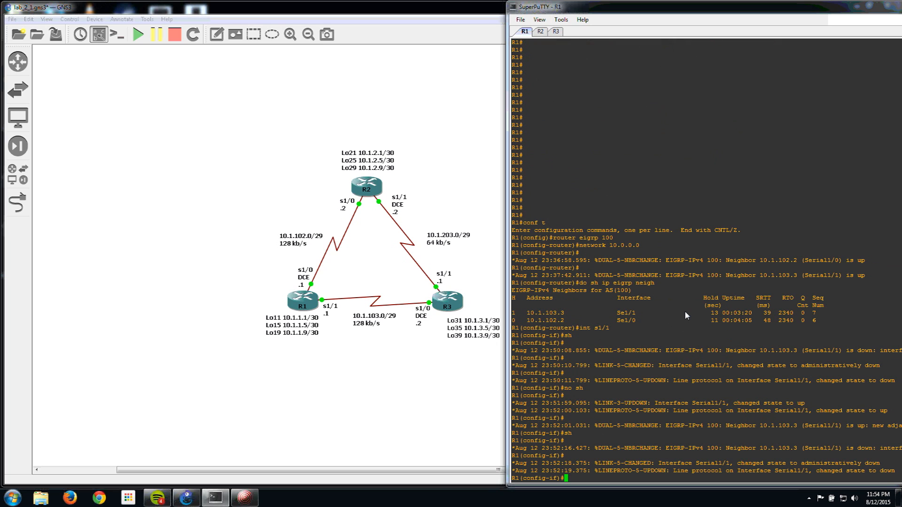
pyautogui.write('int s1/1')
pyautogui.press('Return')
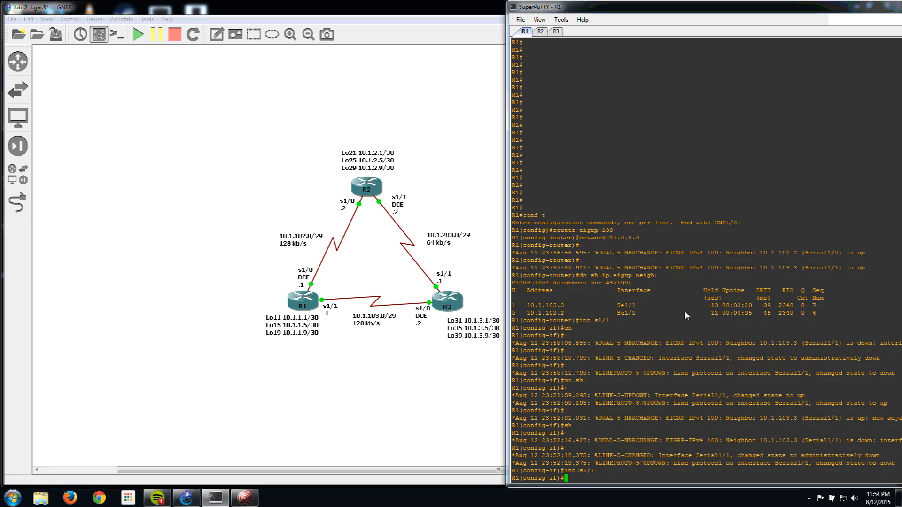
pyautogui.write('band 128')
pyautogui.press('Return')
# Set R1's interface s1/0 to clock rate 128000 and bandwidth 128
pyautogui.write('int 1')
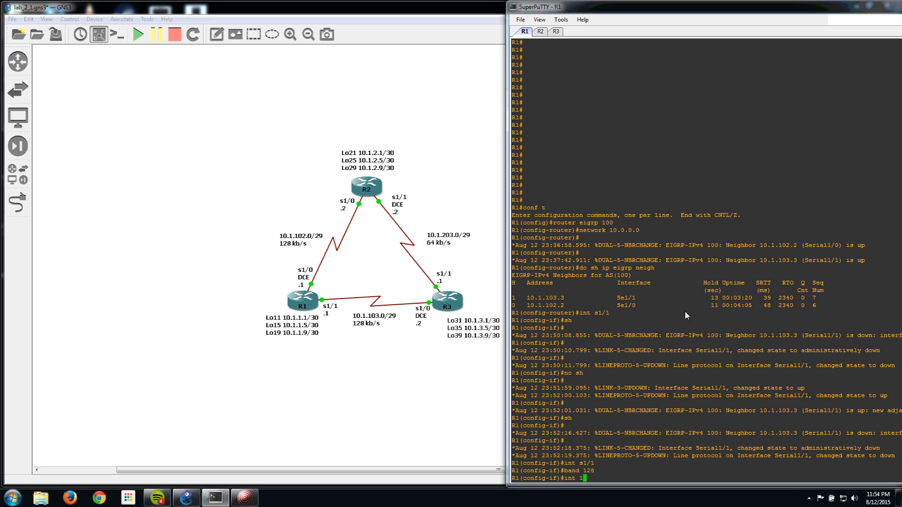
pyautogui.press('BackSpace')
pyautogui.write('s1/0')
pyautogui.press('Return')
pyautogui.write('cl')
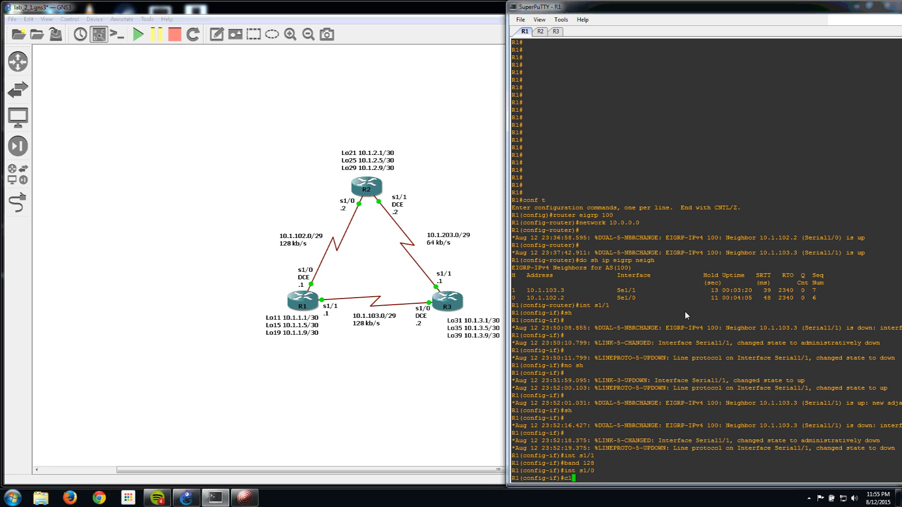
pyautogui.write('ock rate 128000')
pyautogui.press('Return')
pyautogui.write('band')
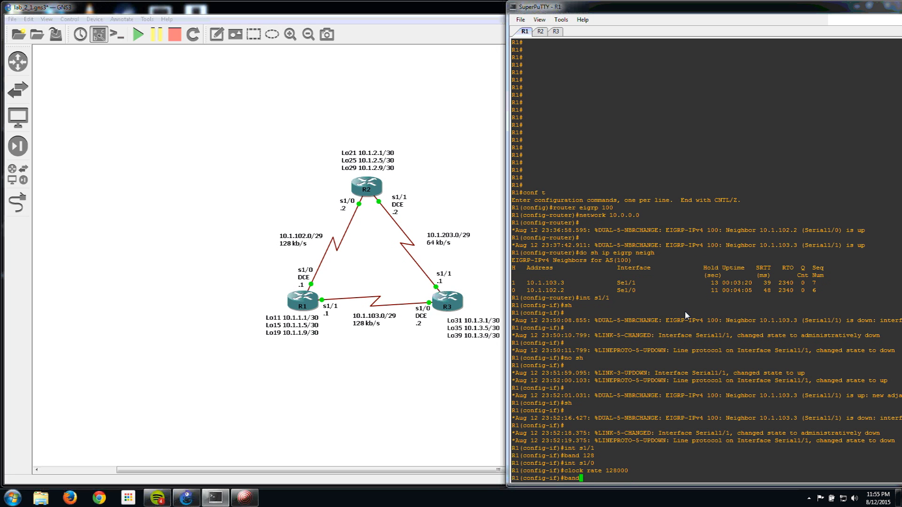
pyautogui.write(' 828')
pyautogui.press('Return')
# Switch to R2's console, enter configuration mode and set the bandwidth of interface s1/0 to 128
pyautogui.click(540, 31)
pyautogui.write('conf t')
pyautogui.press('Return')
pyautogui.write('int s1/0')
pyautogui.press('Return')
pyautogui.write('band 128')
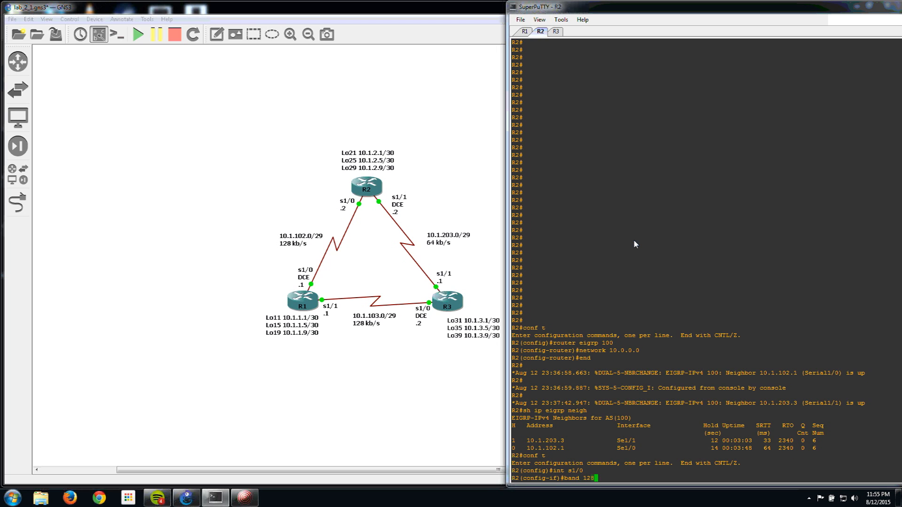
pyautogui.press('Return')
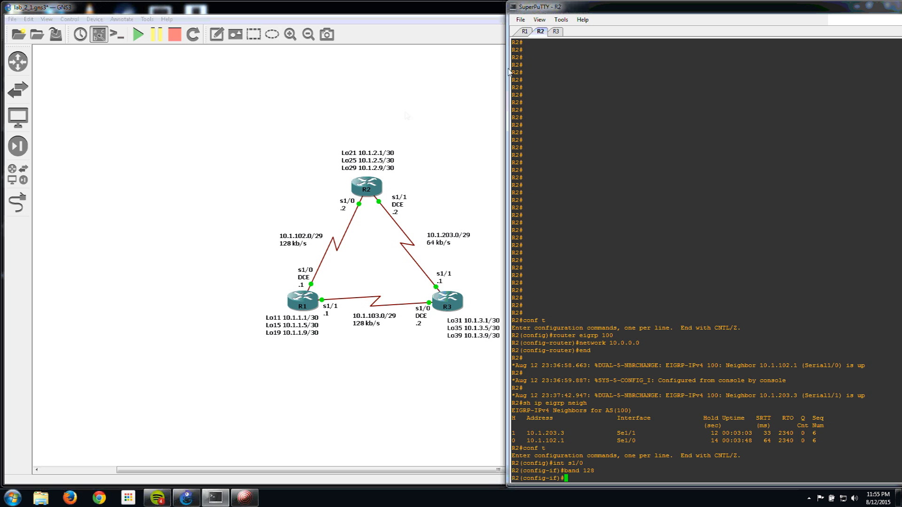
# Exit configuration mode on R3 and show the EIGRP topology entry for 10.1.2.0/30 twice
pyautogui.click(556, 31)
pyautogui.write('end')
pyautogui.press('Return')
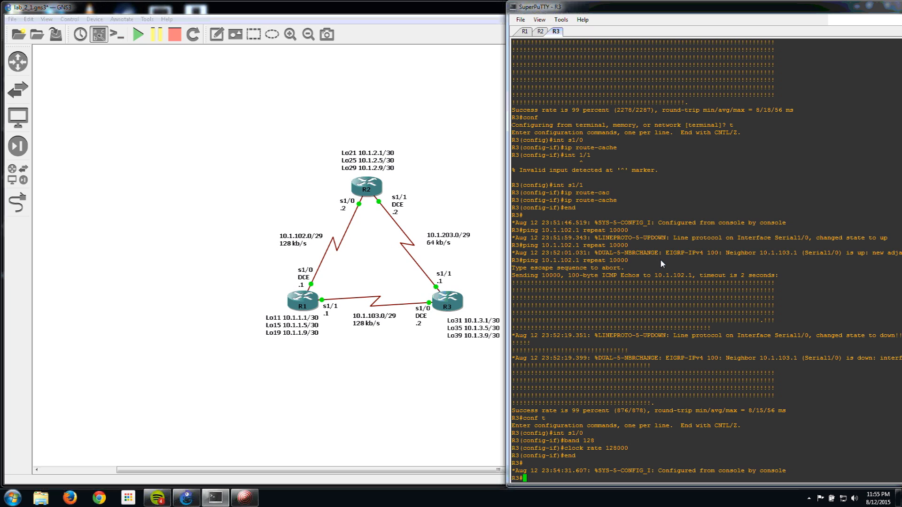
pyautogui.write('sh ip eigrp top 10.1.2.0/30')
pyautogui.press('Return')
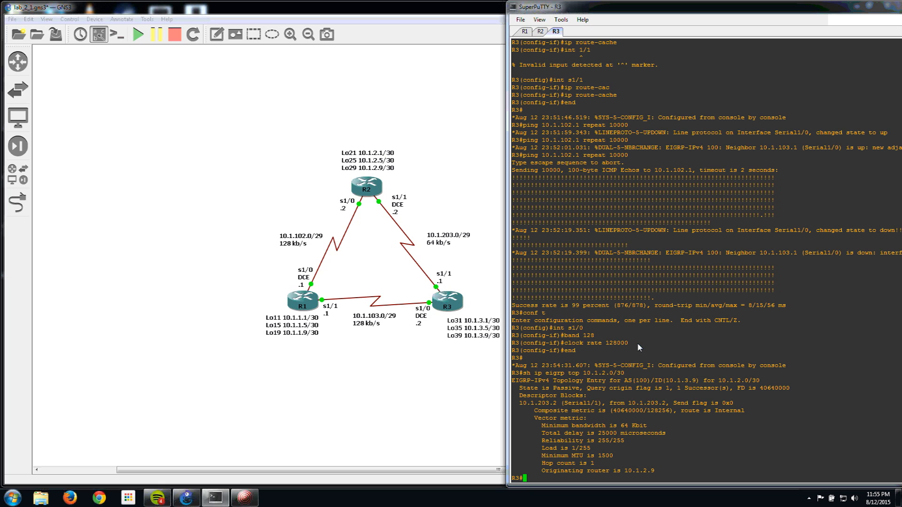
pyautogui.press('Up')
pyautogui.press('Return')
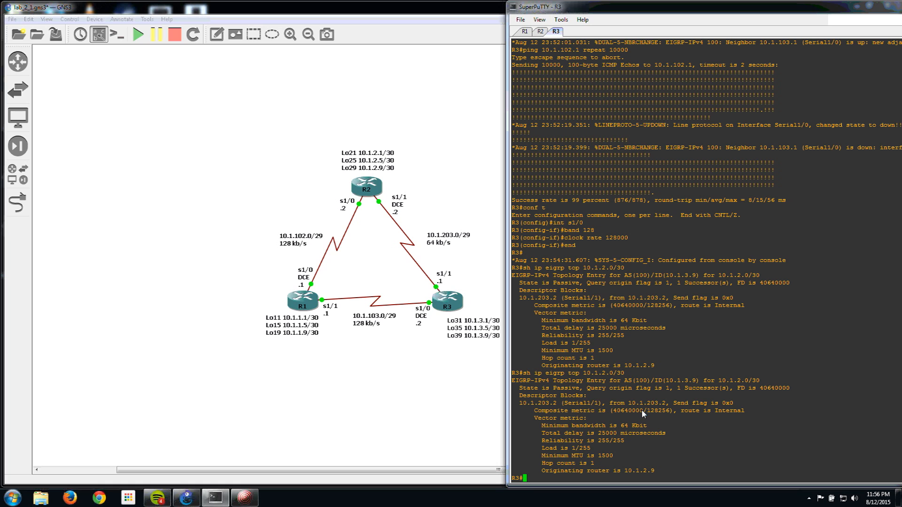
# Review the bandwidth commands entered on R1 and R2, and list the EIGRP routes on R3
pyautogui.click(525, 31)
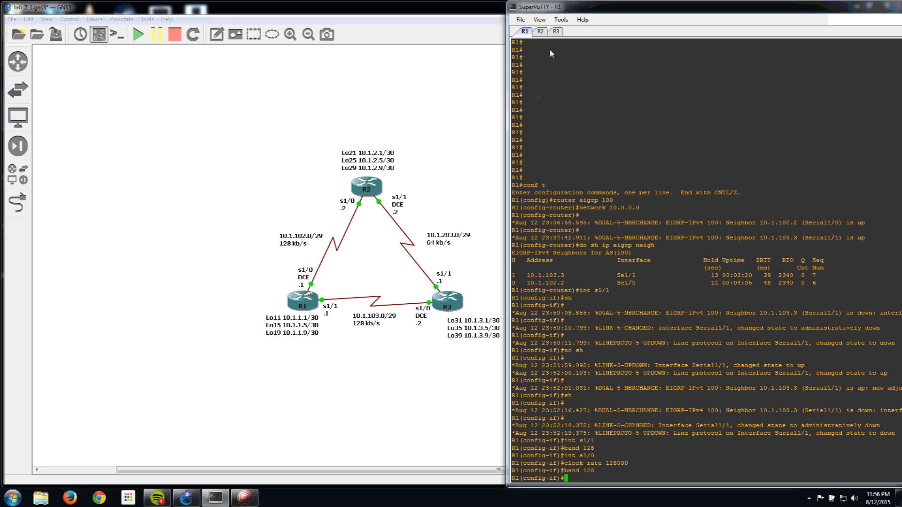
pyautogui.click(540, 31)
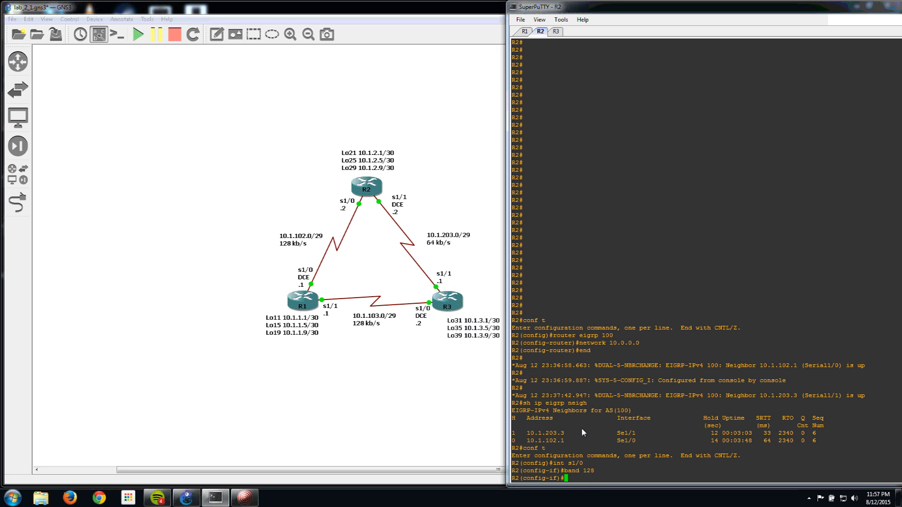
pyautogui.click(556, 31)
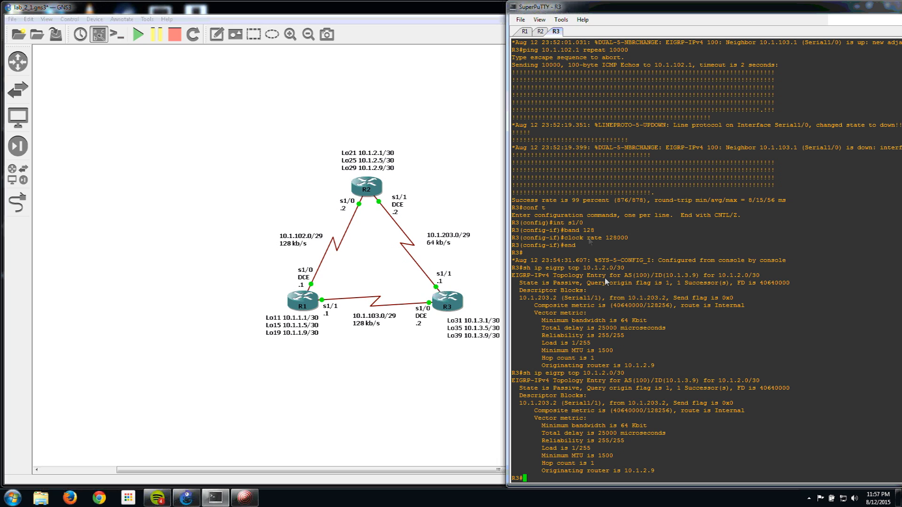
pyautogui.write('sh ip route eigrp')
pyautogui.press('Return')
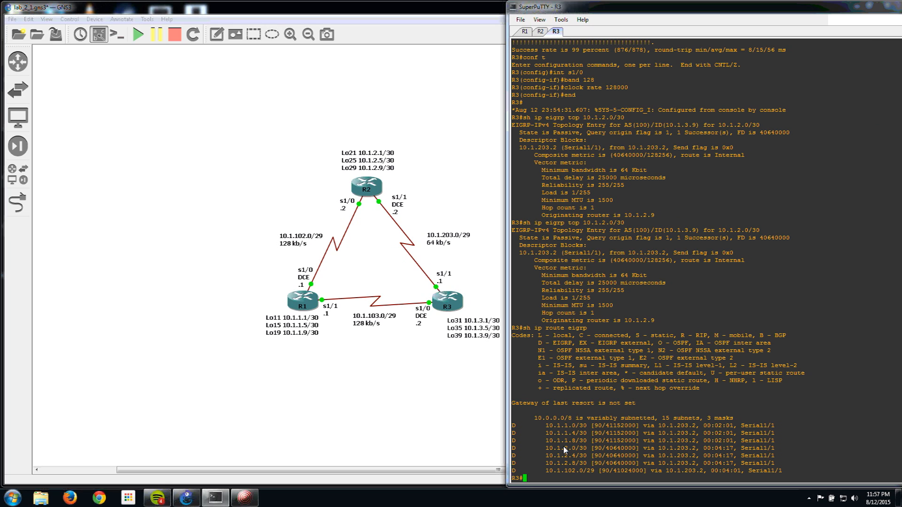
pyautogui.moveTo(562, 446); pyautogui.dragTo(638, 451)
pyautogui.click(665, 449)
# Clear the EIGRP neighbors on R3 and list its EIGRP routes again
pyautogui.write('clear ip eigrp ')
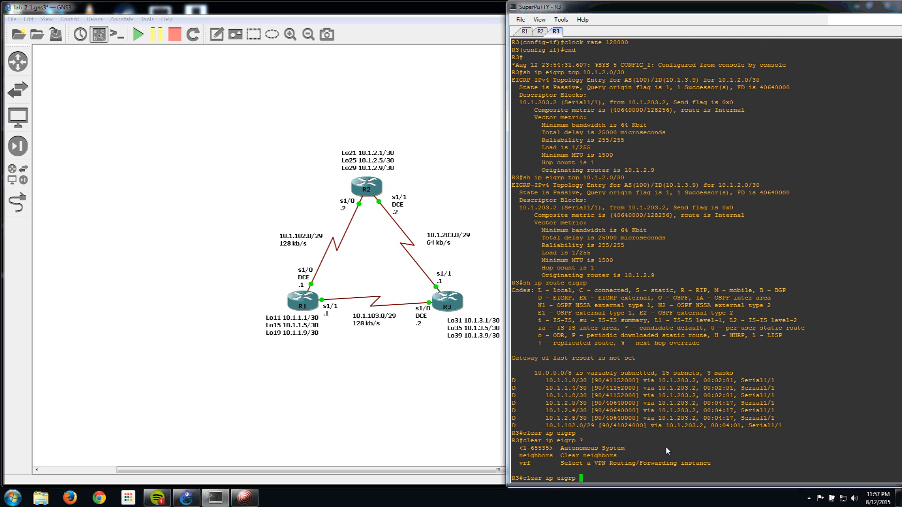
pyautogui.write('?neigh')
pyautogui.press('Return')
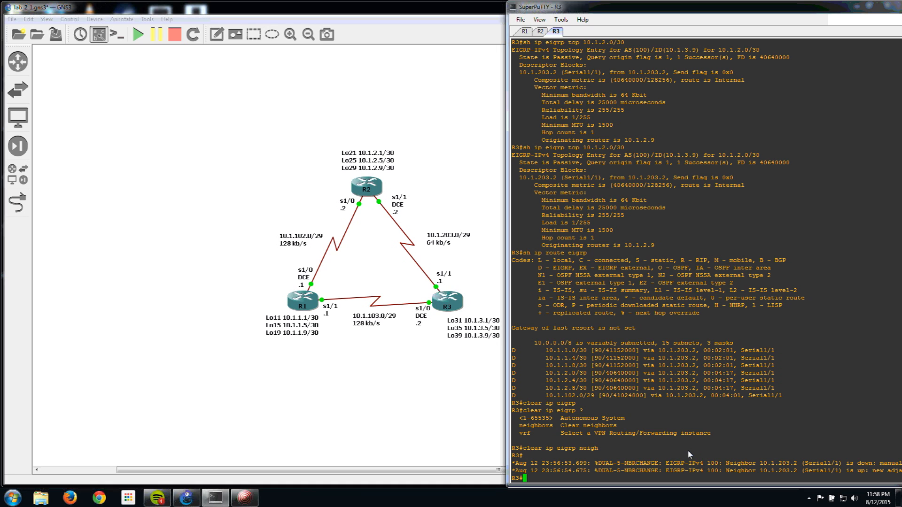
pyautogui.press('Up')
pyautogui.press('Up')
pyautogui.press('Up')
pyautogui.press('Up')
pyautogui.press('Return')
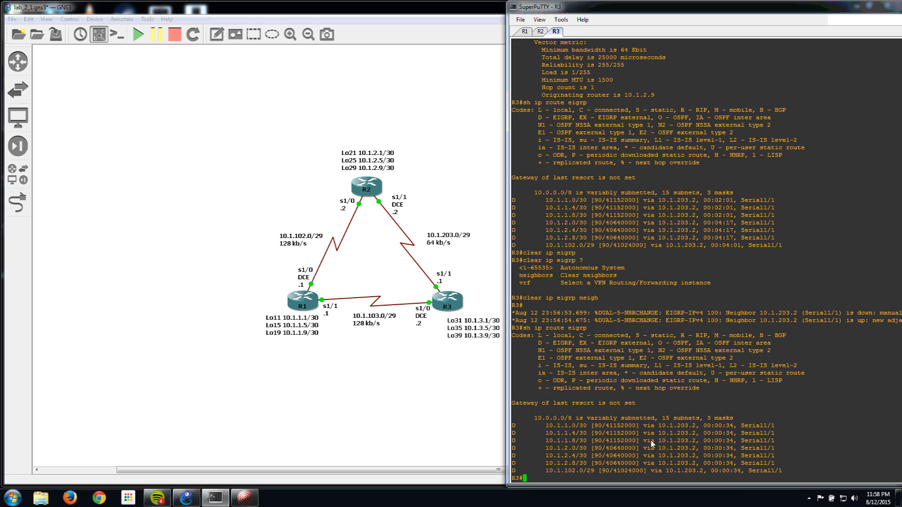
# Show R3's brief IP interface summary and the running configuration of interface s1/0
pyautogui.write('sh ip int br')
pyautogui.press('Return')
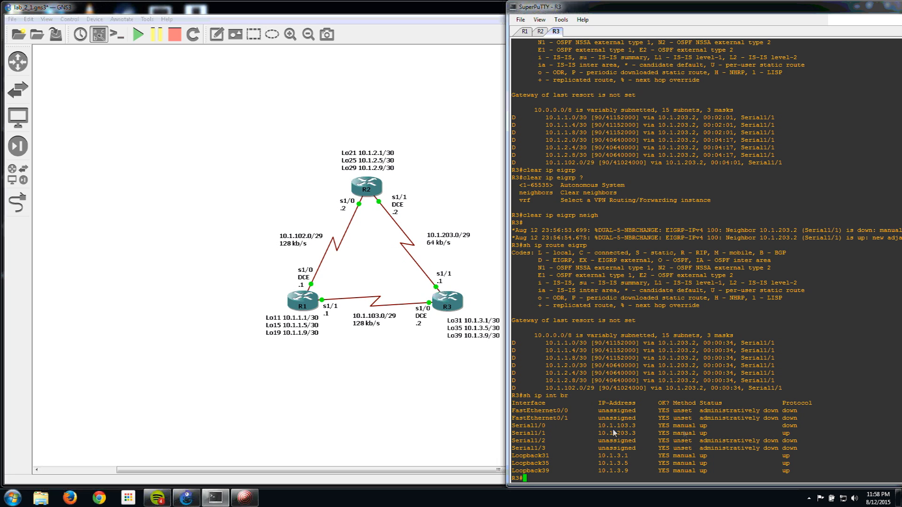
pyautogui.moveTo(605, 426); pyautogui.dragTo(802, 428)
pyautogui.click(804, 429)
pyautogui.write('sh run int s1/0')
pyautogui.press('Return')
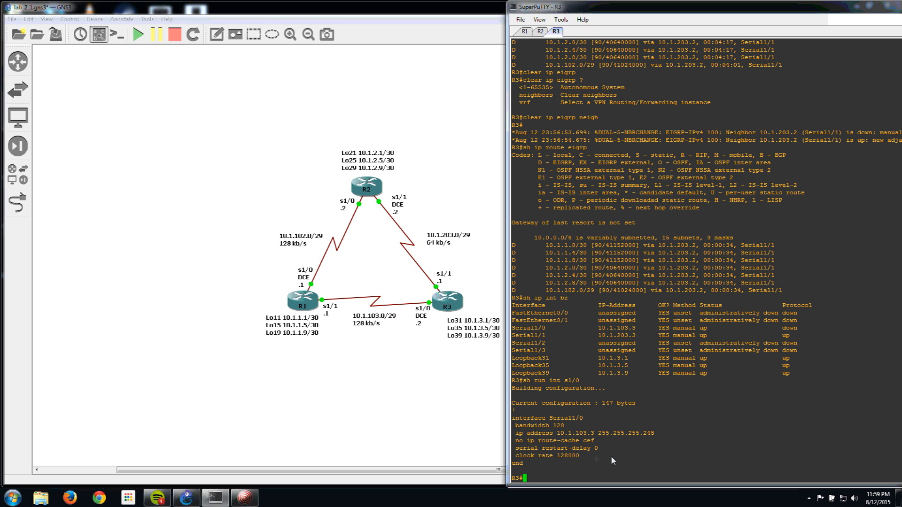
pyautogui.moveTo(522, 440); pyautogui.dragTo(593, 444)
pyautogui.click(638, 461)
pyautogui.write('conf t')
pyautogui.press('Return')
pyautogui.write('int s1/0')
pyautogui.press('Return')
pyautogui.write('ip route-cache')
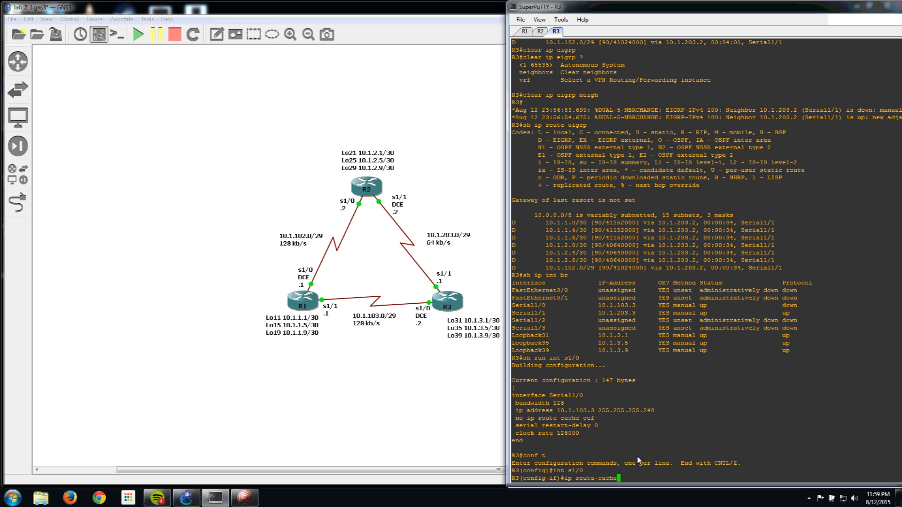
pyautogui.press('BackSpace')
pyautogui.press('BackSpace')
pyautogui.press('BackSpace')
pyautogui.press('BackSpace')
pyautogui.press('BackSpace')
pyautogui.press('BackSpace')
pyautogui.press('BackSpace')
pyautogui.press('BackSpace')
pyautogui.press('BackSpace')
pyautogui.press('BackSpace')
pyautogui.press('BackSpace')
pyautogui.press('BackSpace')
pyautogui.press('BackSpace')
pyautogui.press('BackSpace')
# Switch to R1's console and show the running configuration of interface s1/1
pyautogui.click(524, 31)
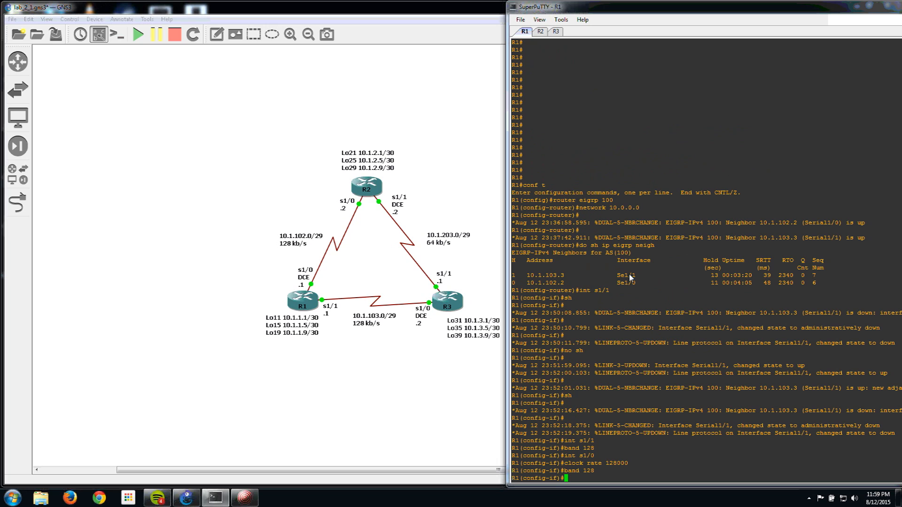
pyautogui.write('do sh run int s1/1')
pyautogui.press('Return')
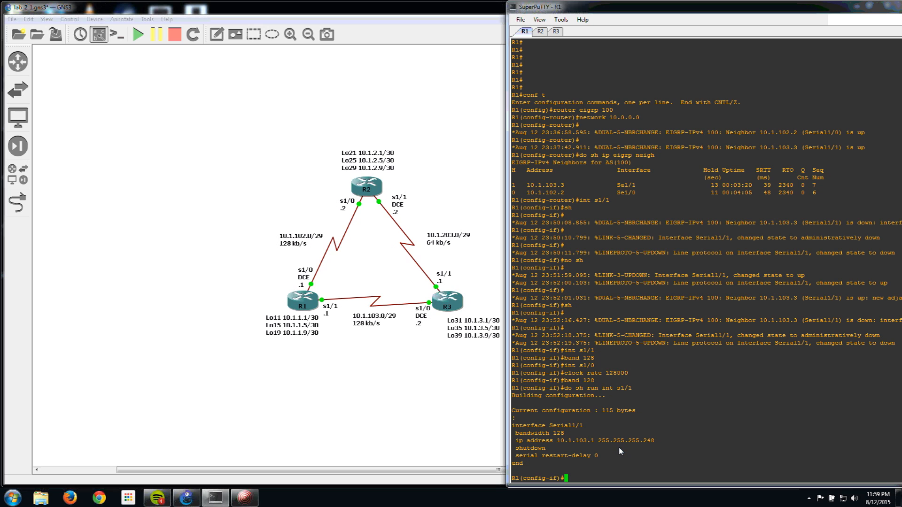
# Enable interface s1/1 on R1 with no shutdown and exit configuration mode
pyautogui.write('no sh')
pyautogui.press('Return')
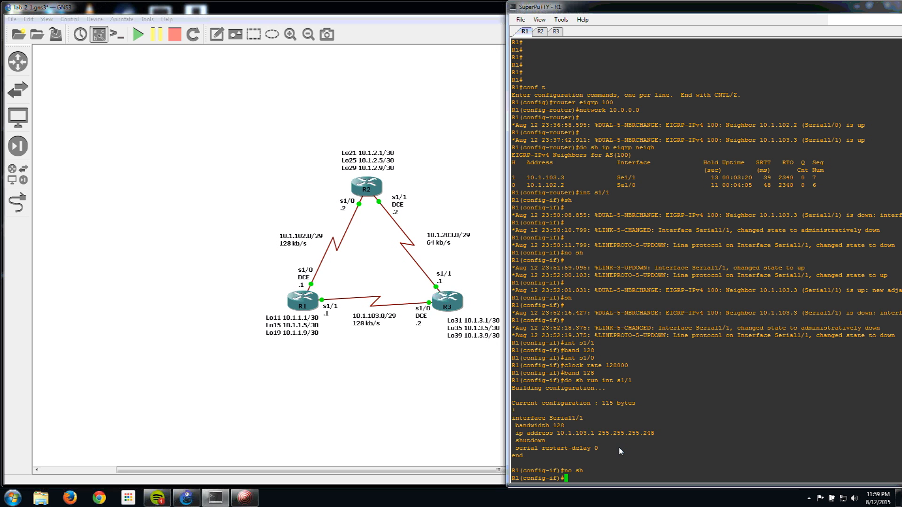
pyautogui.write('int s1/1')
pyautogui.press('Return')
pyautogui.write('no sh')
pyautogui.press('Return')
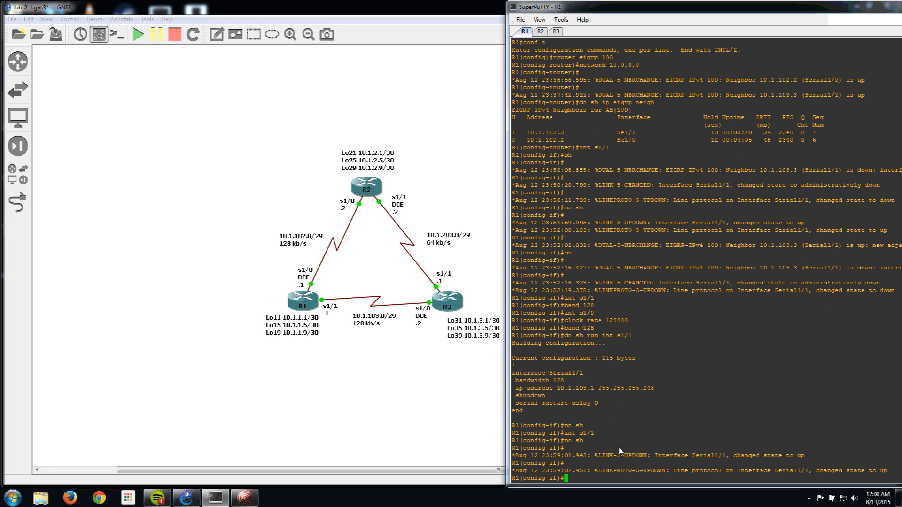
pyautogui.write('end')
pyautogui.press('Return')
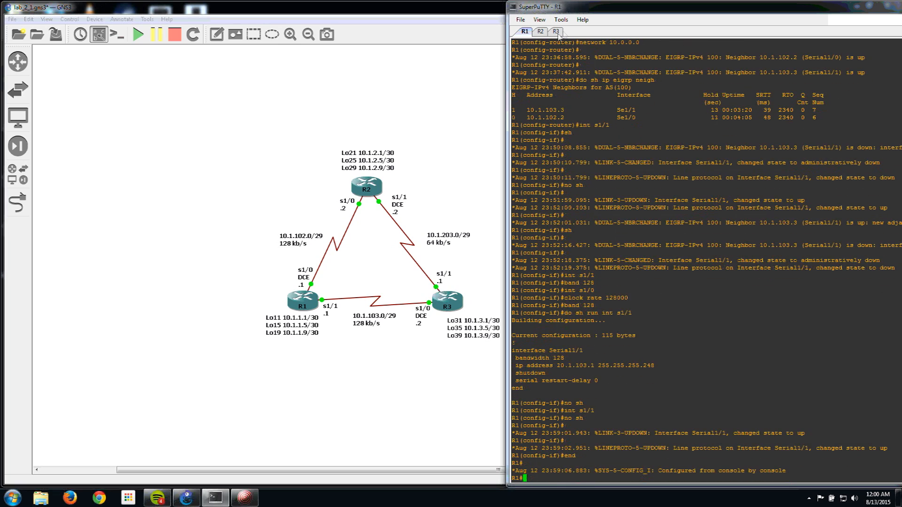
# Return to R3, exit configuration mode and list the EIGRP routes to examine the metric for 10.1.2.0/30
pyautogui.click(555, 31)
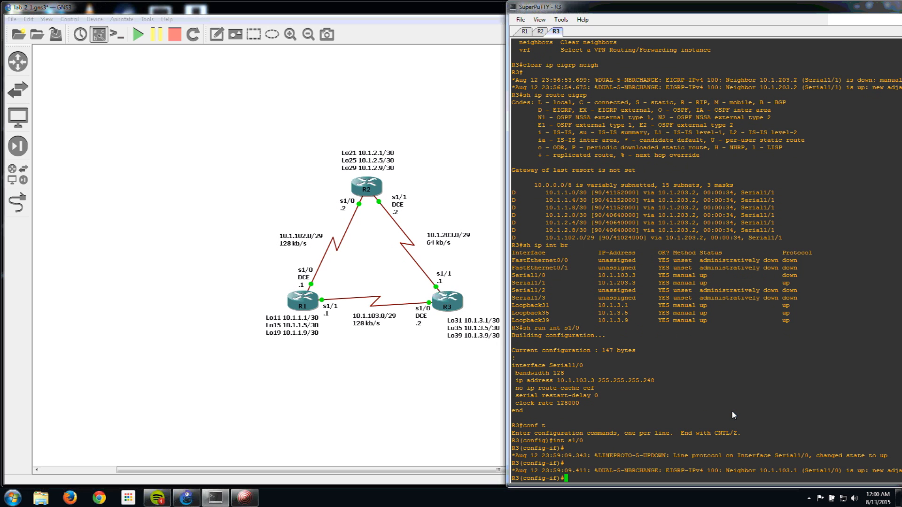
pyautogui.write('end')
pyautogui.press('Return')
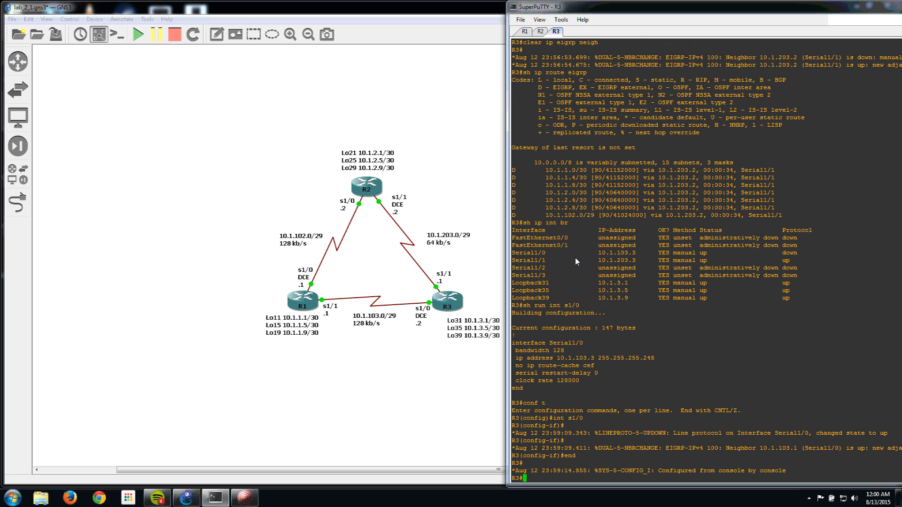
pyautogui.write('sh ip int br')
pyautogui.press('Up')
pyautogui.press('Return')
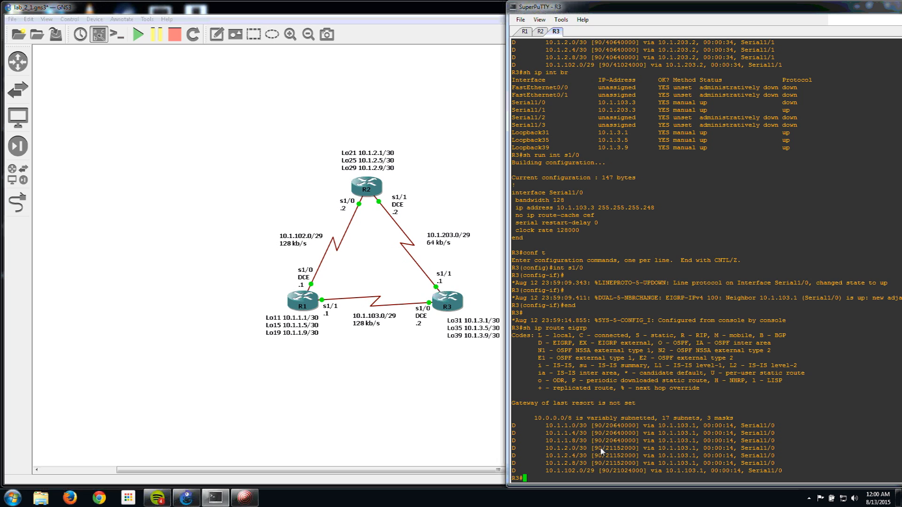
pyautogui.moveTo(603, 450); pyautogui.dragTo(637, 452)
pyautogui.moveTo(638, 447); pyautogui.dragTo(594, 450)
pyautogui.click(594, 450)
# Turn on debugging for EIGRP 100 on R3 and set the variance of router EIGRP 100 to 2
pyautogui.write('debug ip eigrp 100')
pyautogui.press('Return')
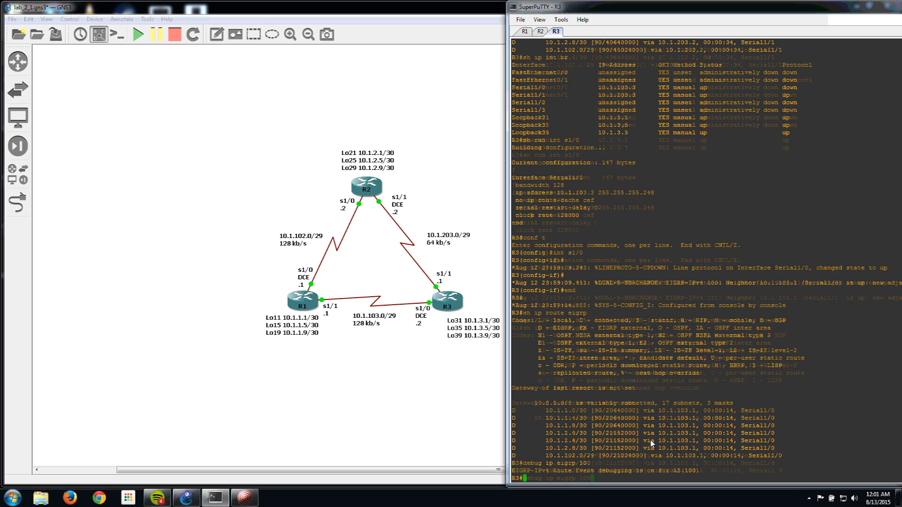
pyautogui.write('conf t')
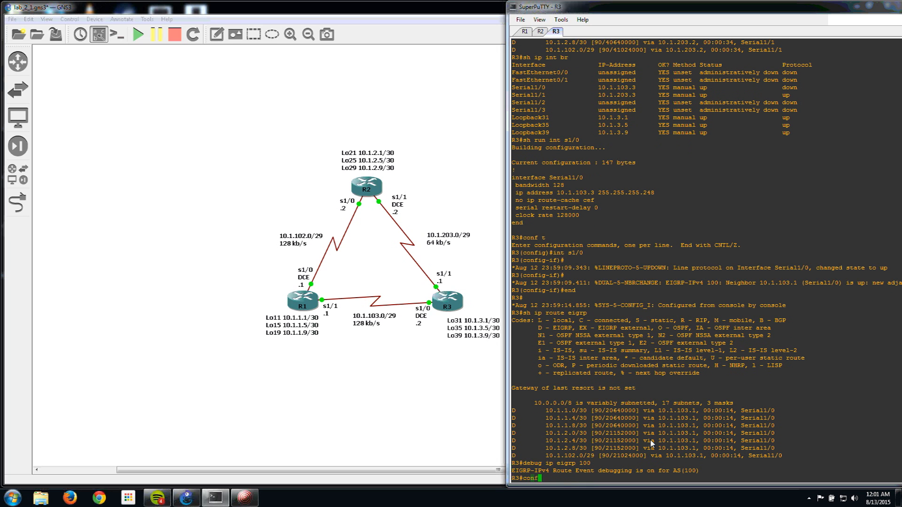
pyautogui.press('Return')
pyautogui.write('router eigrp 100')
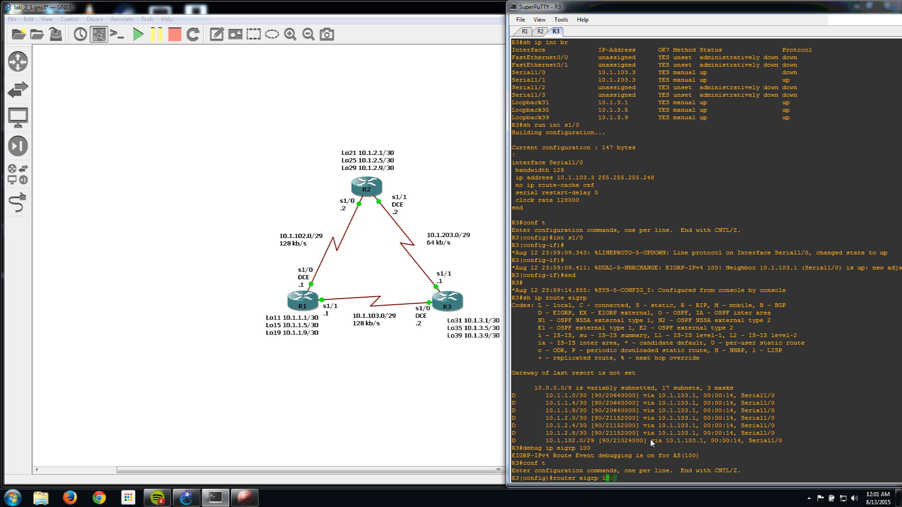
pyautogui.press('Return')
pyautogui.write('r)#var')
pyautogui.press('Tab')
pyautogui.write('2')
pyautogui.press('Return')
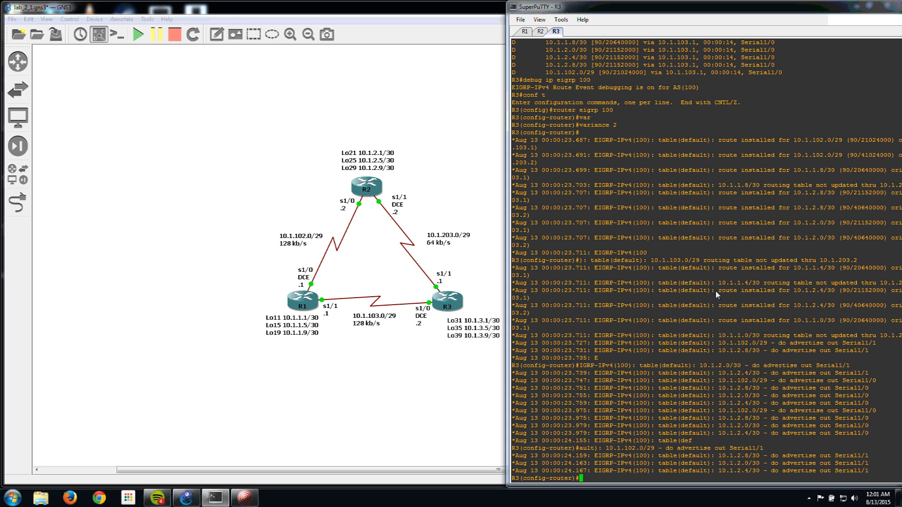
# Widen the console window to read the EIGRP debug output and list R3's EIGRP routes from configuration mode
pyautogui.moveTo(714, 291); pyautogui.dragTo(750, 299)
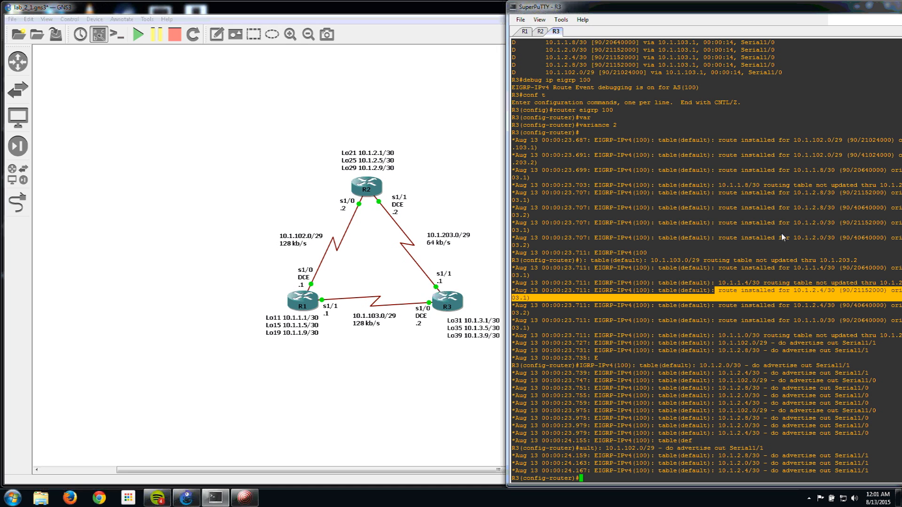
pyautogui.moveTo(688, 224); pyautogui.dragTo(868, 229)
pyautogui.moveTo(507, 258); pyautogui.dragTo(429, 256)
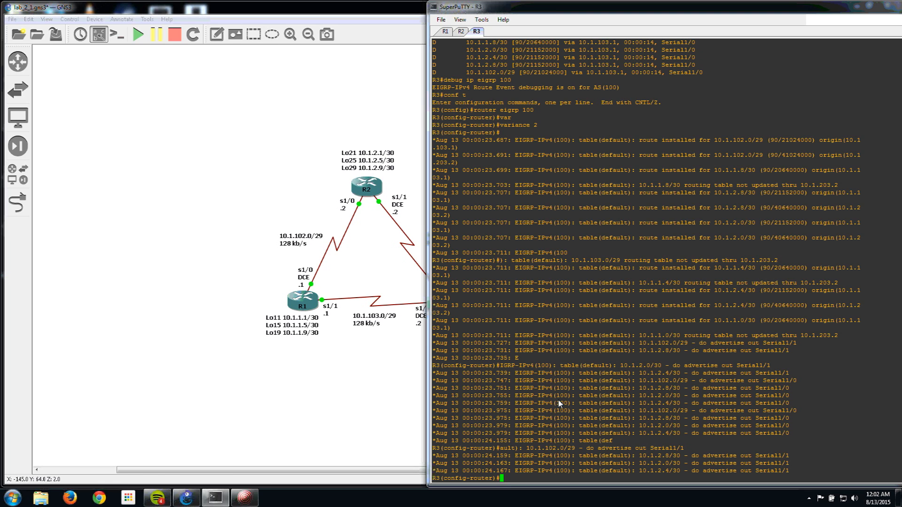
pyautogui.write('do sh ip route eigrp')
pyautogui.press('Return')
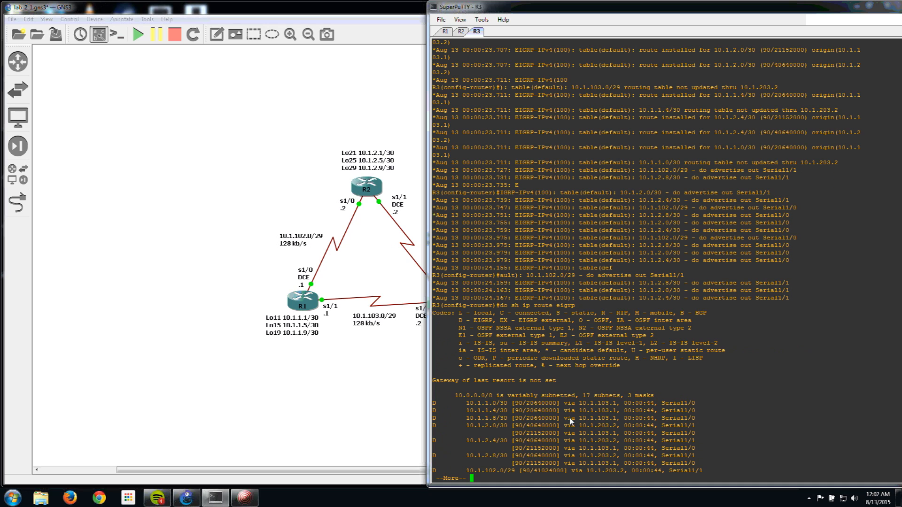
# Examine the second path and metric for 10.1.2.0/30 in R3's EIGRP routes and show the rest of the list
pyautogui.moveTo(511, 434); pyautogui.dragTo(697, 439)
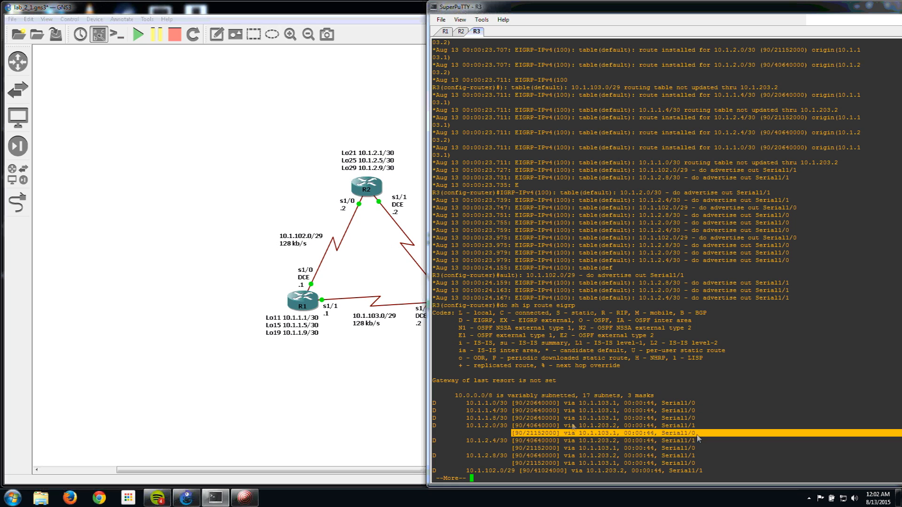
pyautogui.click(538, 434)
pyautogui.moveTo(526, 434); pyautogui.dragTo(557, 436)
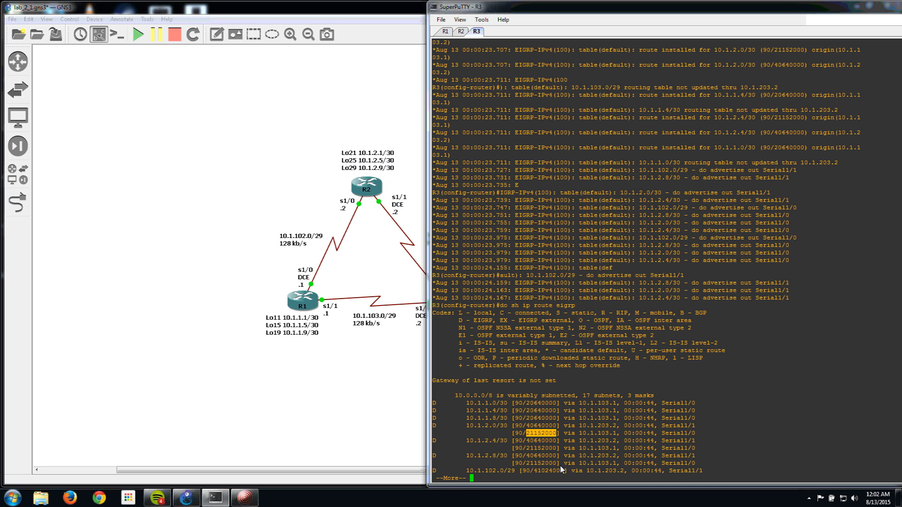
pyautogui.press('space')
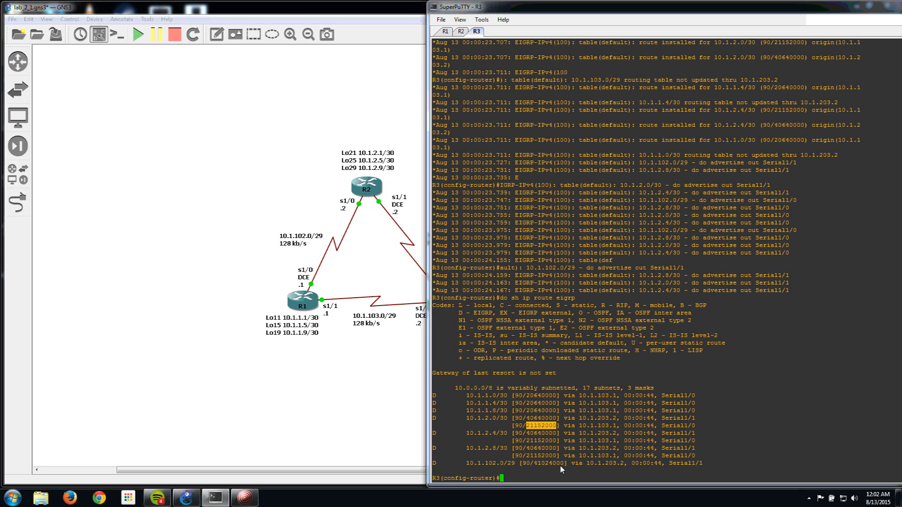
# Display R3's EIGRP topology table from configuration mode and examine the two paths for 10.1.2.0/30
pyautogui.write('do sh ip eigrp top')
pyautogui.press('Return')
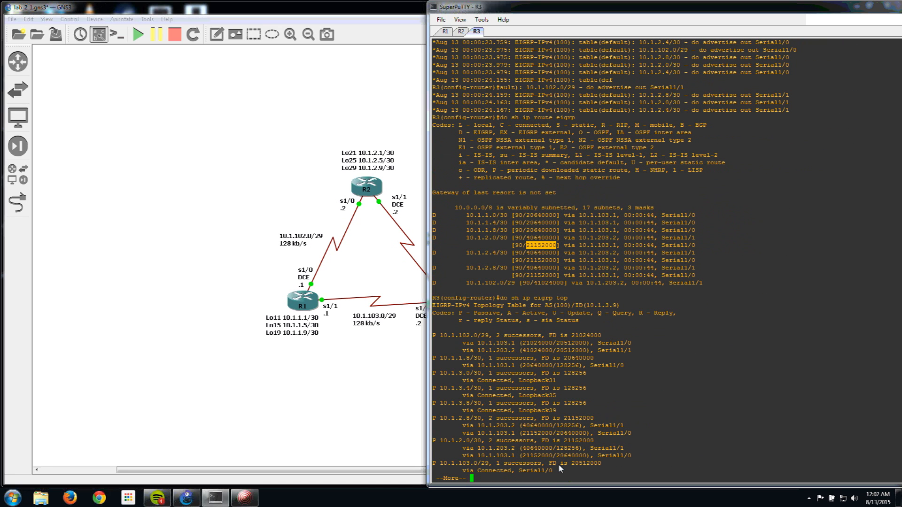
pyautogui.moveTo(459, 447); pyautogui.dragTo(622, 459)
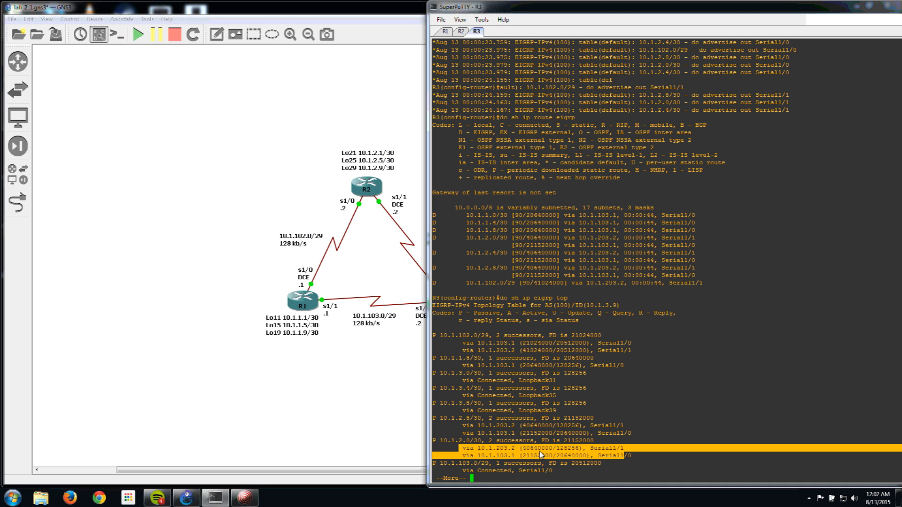
pyautogui.click(632, 453)
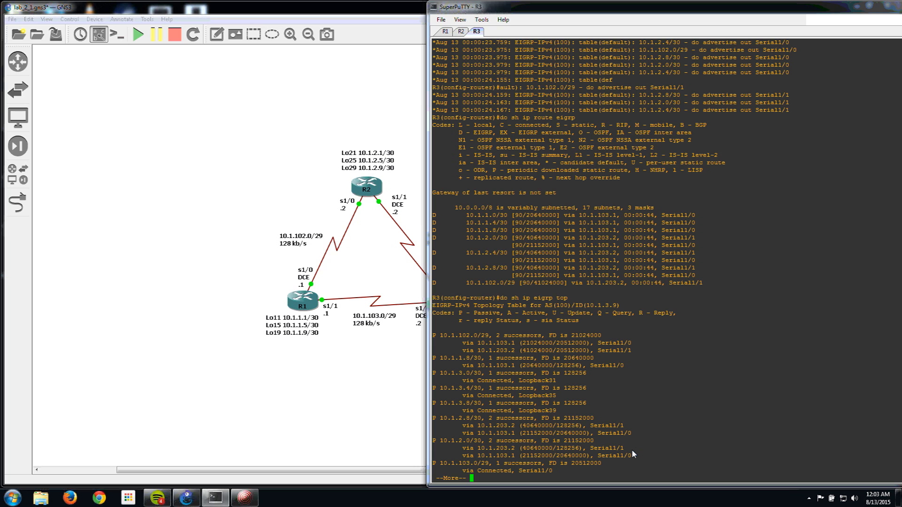
# Close the topology listing and display the detailed routing entry for 10.1.2.0 on R3
pyautogui.write('sh ip route')
pyautogui.press('BackSpace')
pyautogui.press('BackSpace')
pyautogui.press('BackSpace')
pyautogui.press('BackSpace')
pyautogui.press('BackSpace')
pyautogui.write('do sh ip route 10.1.2.0')
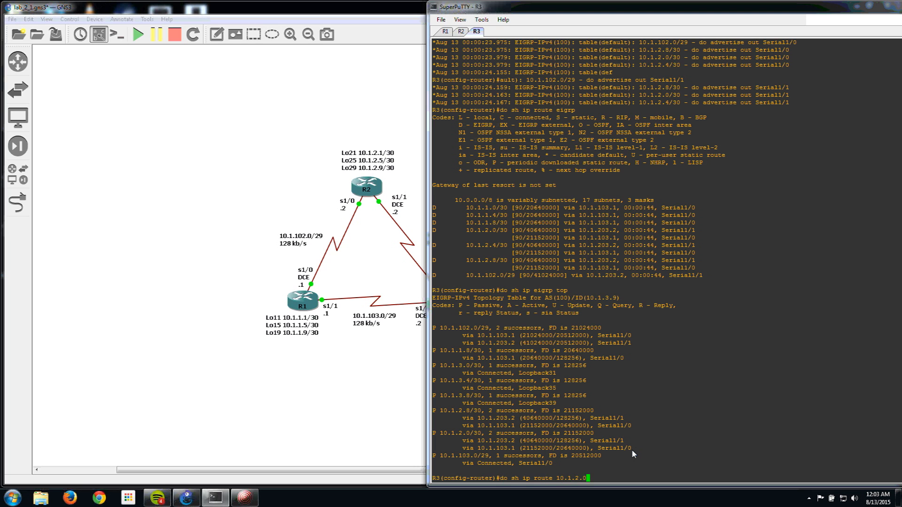
pyautogui.press('Return')
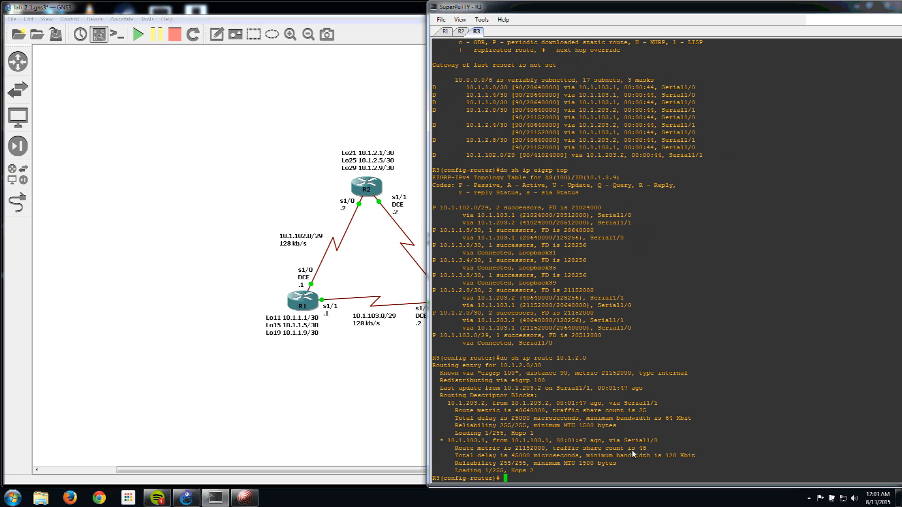
# Compare the route metrics and traffic share counts of both paths to 10.1.2.0, and exit configuration mode on R3
pyautogui.moveTo(442, 404); pyautogui.dragTo(484, 402)
pyautogui.moveTo(512, 411); pyautogui.dragTo(544, 413)
pyautogui.moveTo(512, 449); pyautogui.dragTo(651, 453)
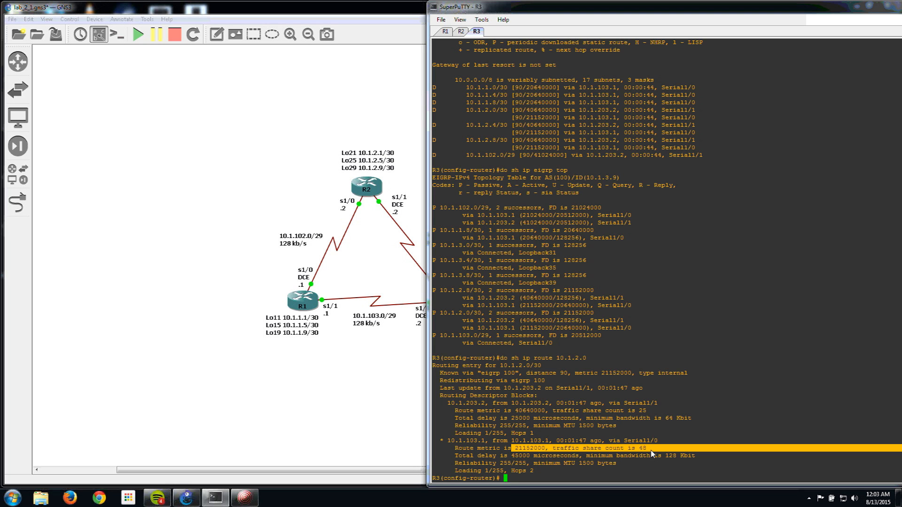
pyautogui.click(634, 463)
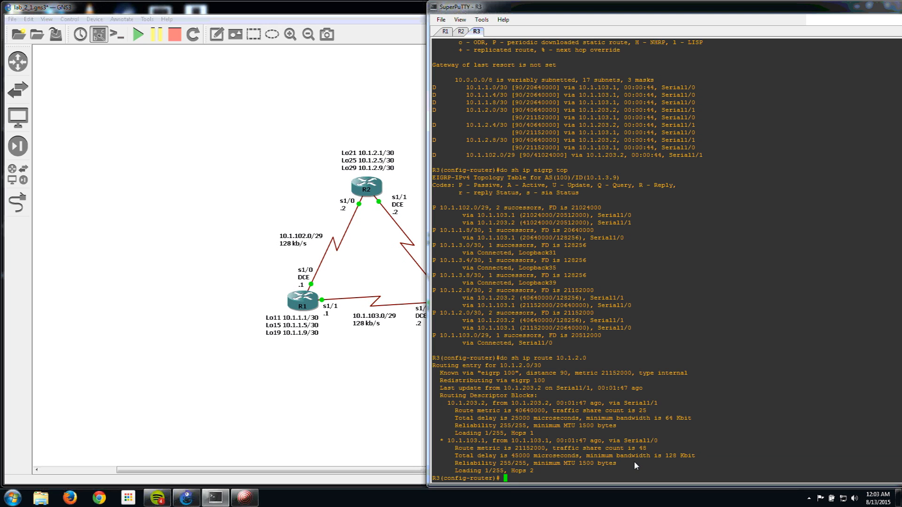
pyautogui.write('end')
pyautogui.press('Return')
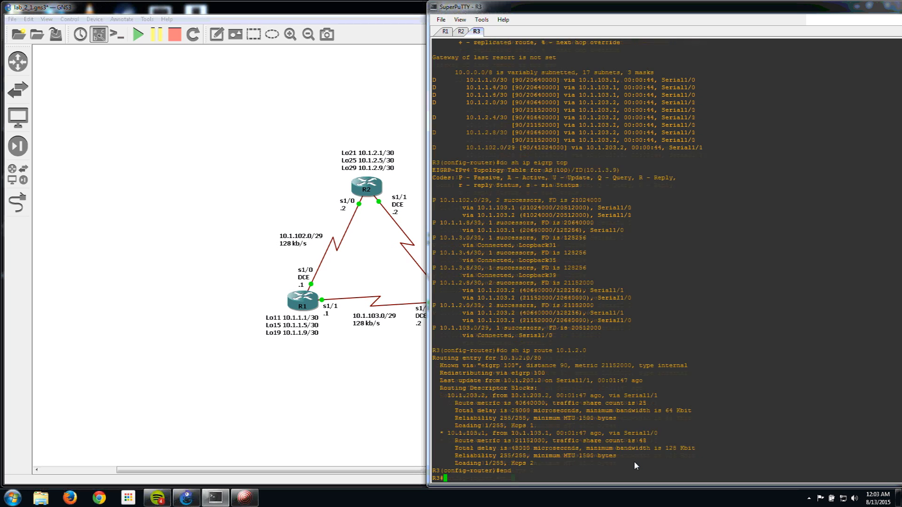
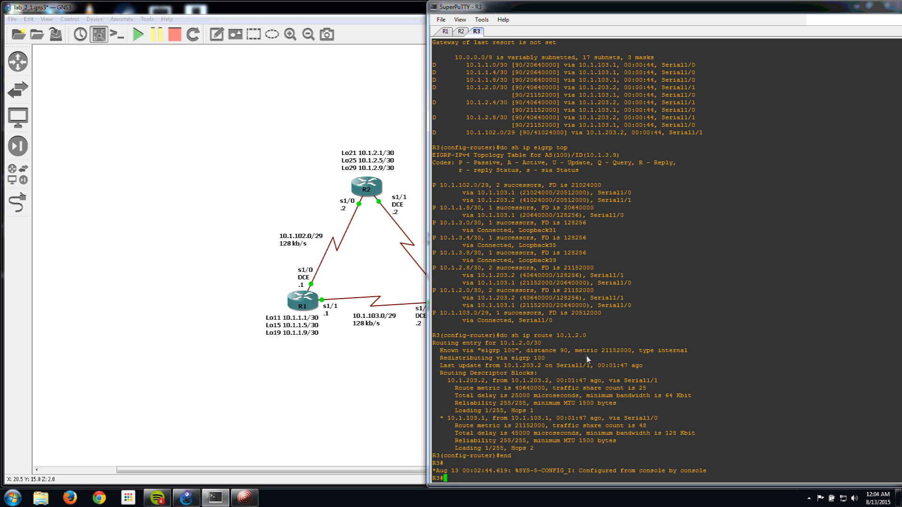
# Create access list 100 on R3 permitting ICMP echo from any source to any destination
pyautogui.write('conf t')
pyautogui.press('Return')
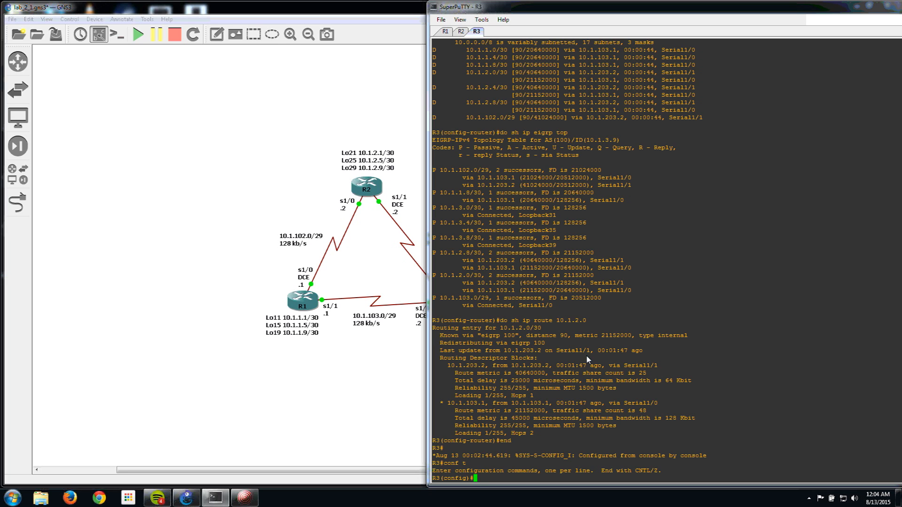
pyautogui.write('access')
pyautogui.press('Tab')
pyautogui.write('100 permit icmp any any echo')
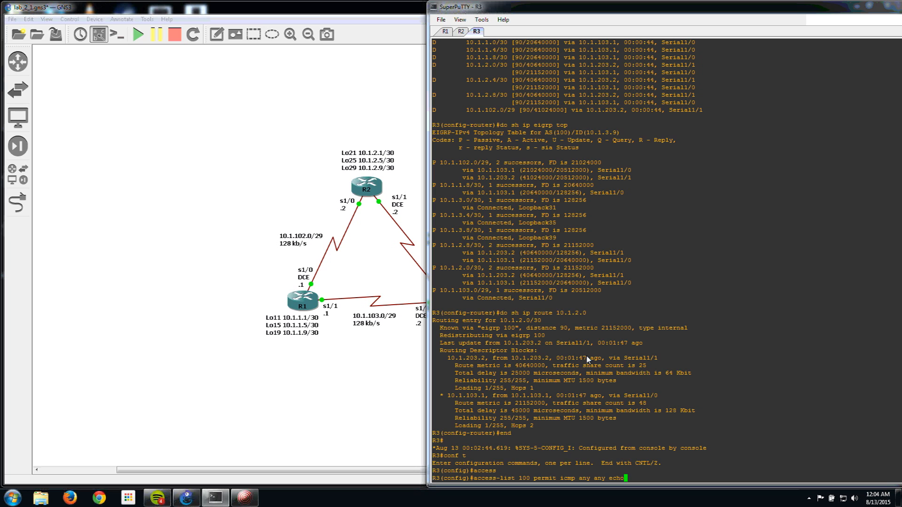
pyautogui.press('Return')
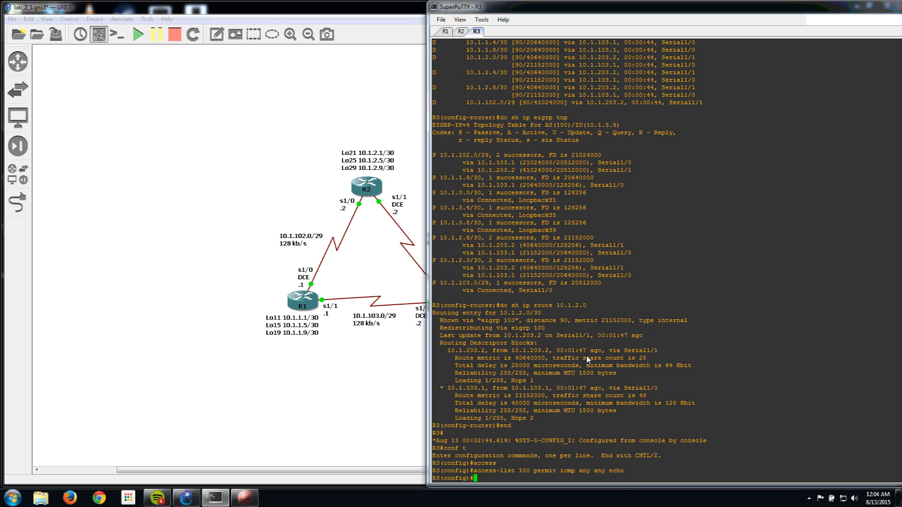
# Exit configuration mode and turn on IP packet debugging for access list 100 on R3
pyautogui.write('end')
pyautogui.press('Return')
pyautogui.write('debug ip pac')
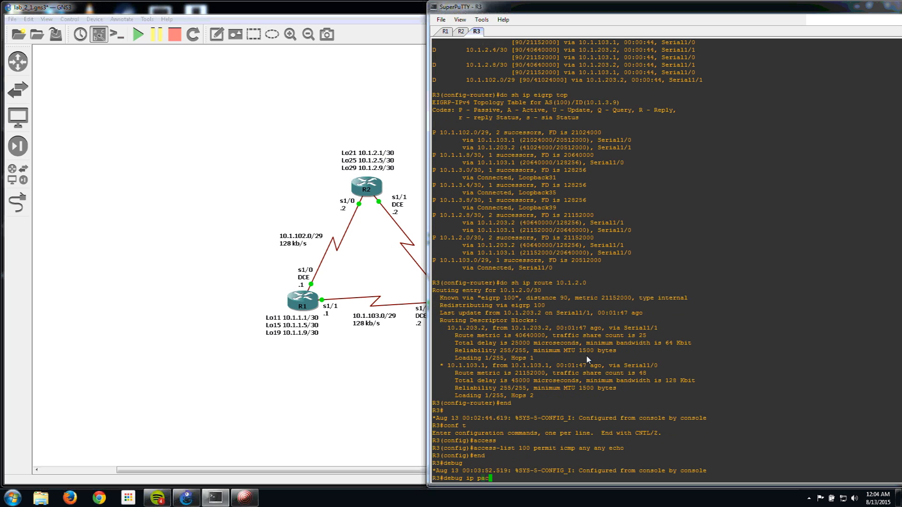
pyautogui.write('ket 100')
pyautogui.press('Return')
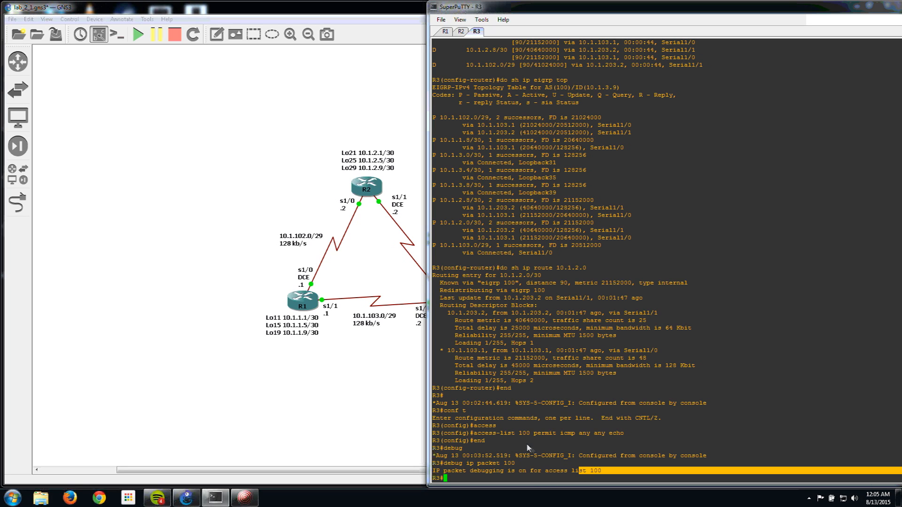
pyautogui.moveTo(511, 432); pyautogui.dragTo(602, 442)
pyautogui.click(579, 446)
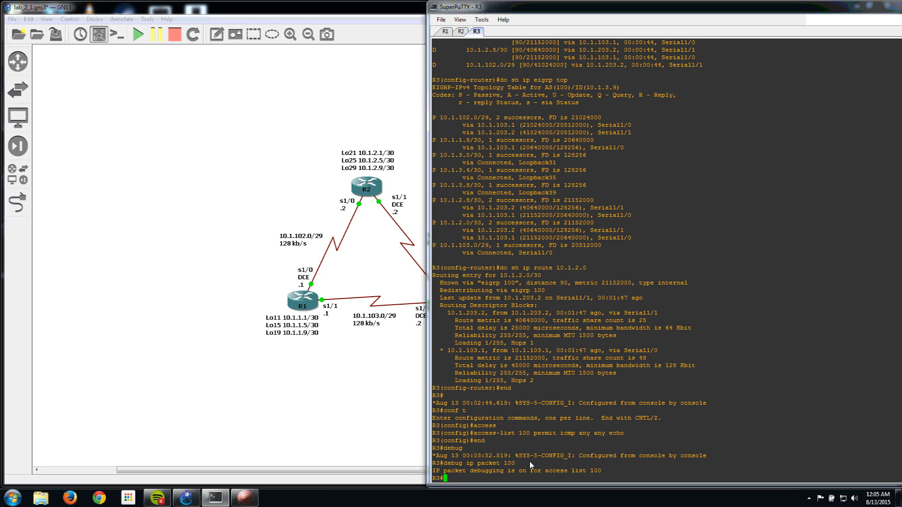
# Ping 10.1.2.1 from R3 with a repeat count of 50, correcting the misspelled command
pyautogui.write('pign 10.1.2.1 repeat 50')
pyautogui.press('Return')
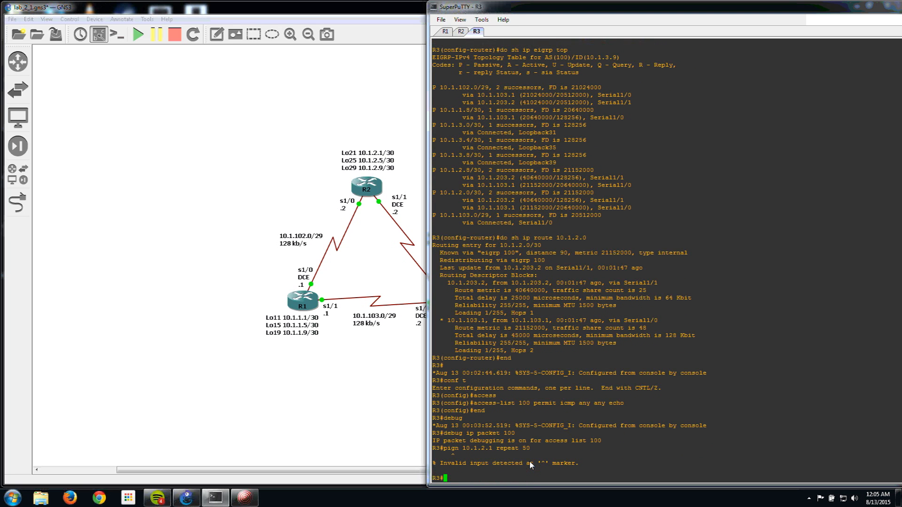
pyautogui.press('Up')
pyautogui.press('Left')
pyautogui.press('Left')
pyautogui.press('Left')
pyautogui.press('Left')
pyautogui.press('Left')
pyautogui.press('Left')
pyautogui.press('Left')
pyautogui.press('Left')
pyautogui.press('Left')
pyautogui.press('Left')
pyautogui.press('Left')
pyautogui.press('Left')
pyautogui.press('Left')
pyautogui.press('Left')
pyautogui.press('Left')
pyautogui.press('Left')
pyautogui.press('Left')
pyautogui.press('Left')
pyautogui.press('Left')
pyautogui.press('Left')
pyautogui.press('BackSpace')
pyautogui.press('Right')
pyautogui.write('g')
pyautogui.press('Return')
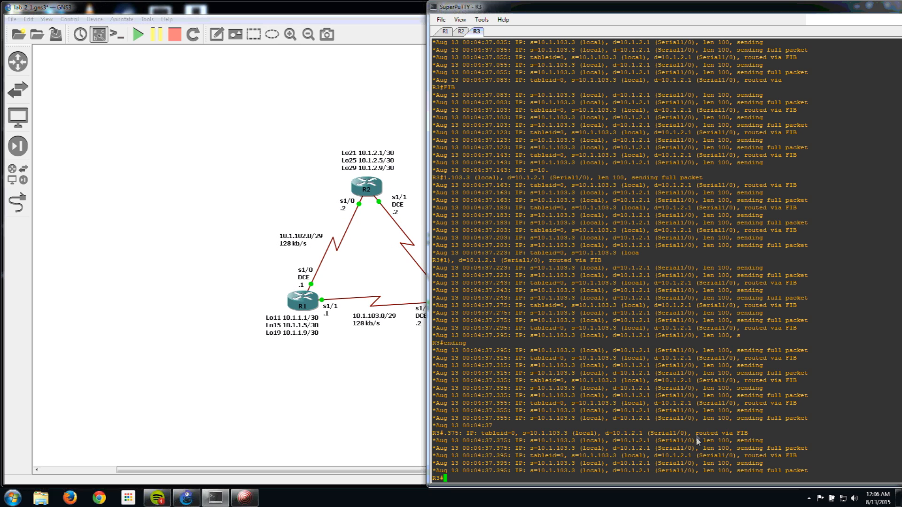
# Examine the packet debug output of the ping to see which serial interface the echoes leave through
pyautogui.moveTo(698, 456); pyautogui.dragTo(731, 458)
pyautogui.scroll(19, 735, 310)
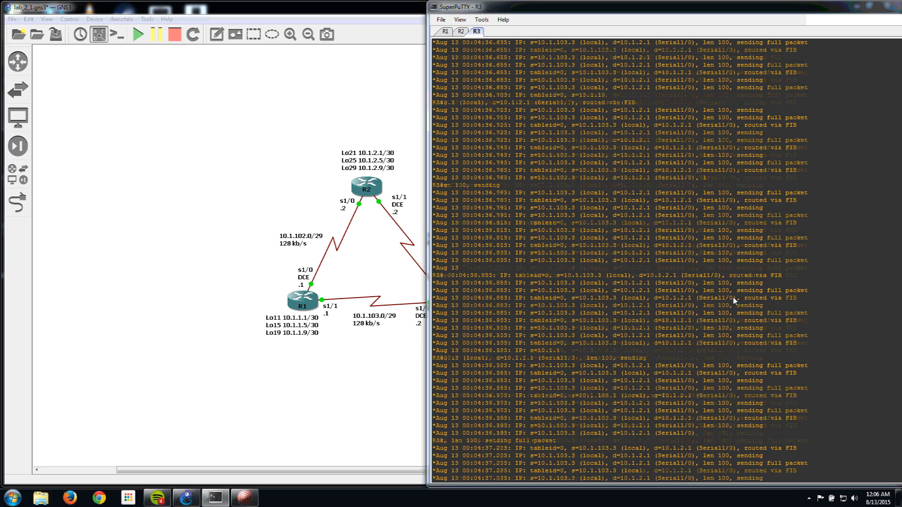
pyautogui.scroll(19, 735, 300)
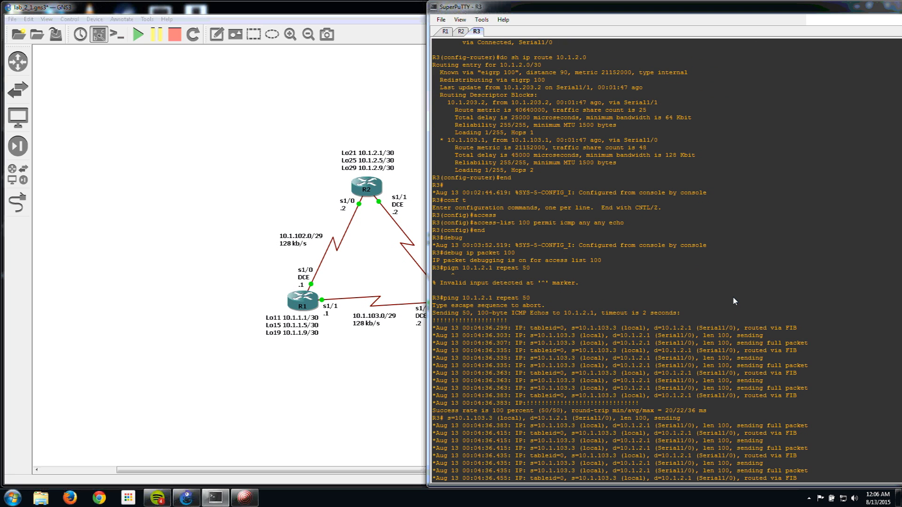
pyautogui.scroll(-10, 735, 301)
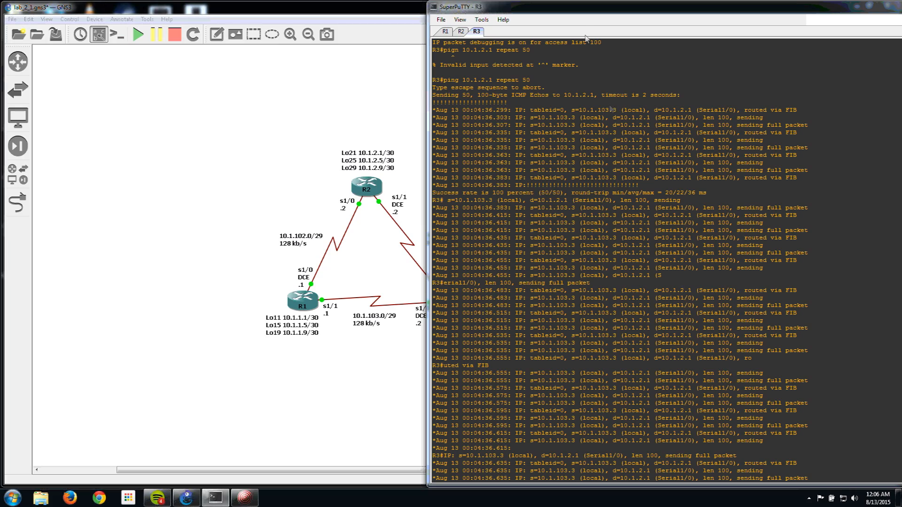
# Move the console window aside to uncover R3 in the topology and ping 10.1.2.1 again with repeat 50
pyautogui.moveTo(581, 13); pyautogui.dragTo(628, 16)
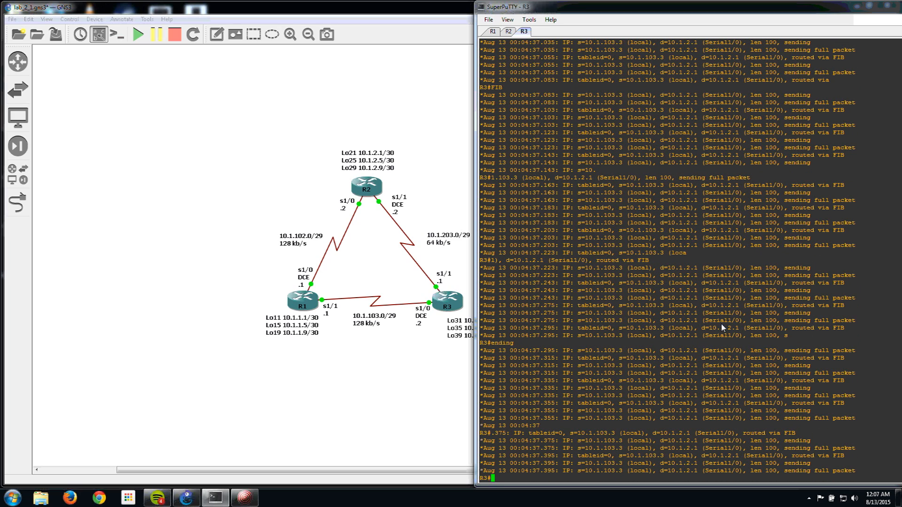
pyautogui.write('ping 10.1.2.1 repeat 50')
pyautogui.press('Return')
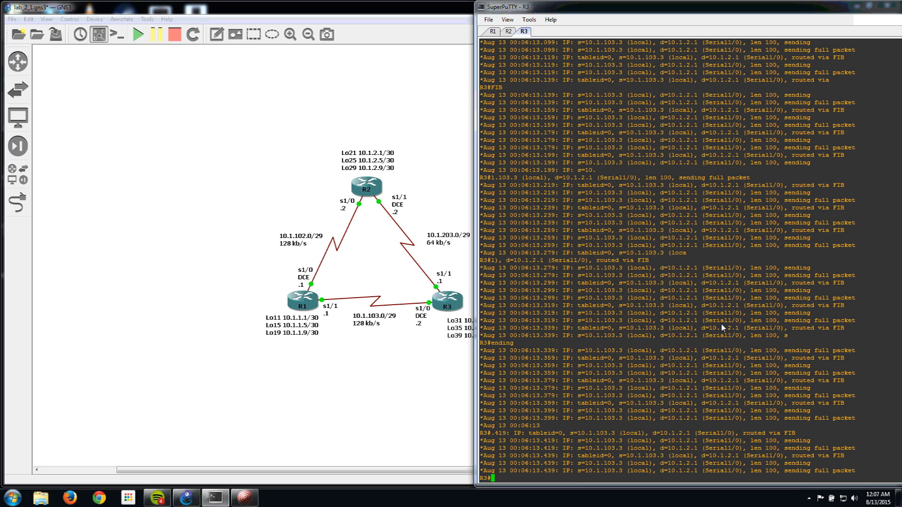
# Ping 10.1.2.1 from R3 again with the repeat count raised to 100
pyautogui.press('Up')
pyautogui.press('BackSpace')
pyautogui.press('BackSpace')
pyautogui.write('100')
pyautogui.press('Return')
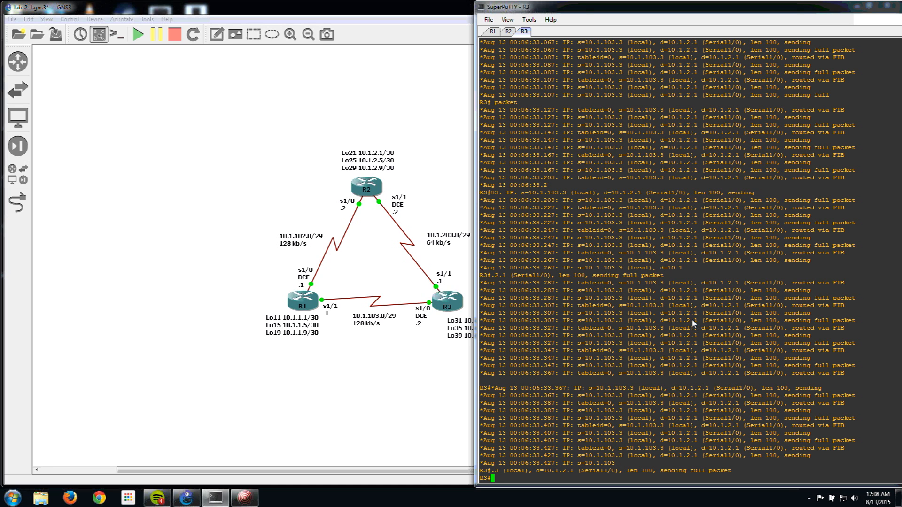
# Look through the packet debug output of the 100-echo ping to check the outgoing interface of each packet
pyautogui.scroll(10, 692, 323)
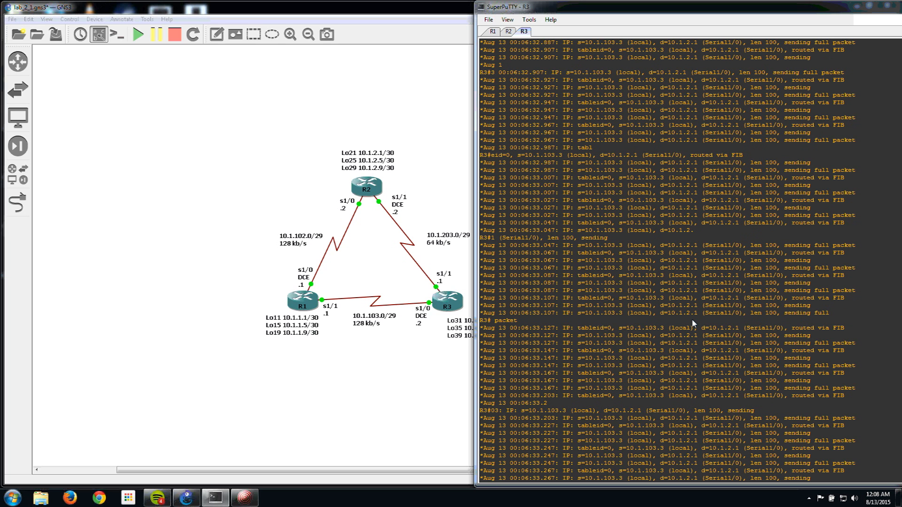
pyautogui.scroll(10, 693, 323)
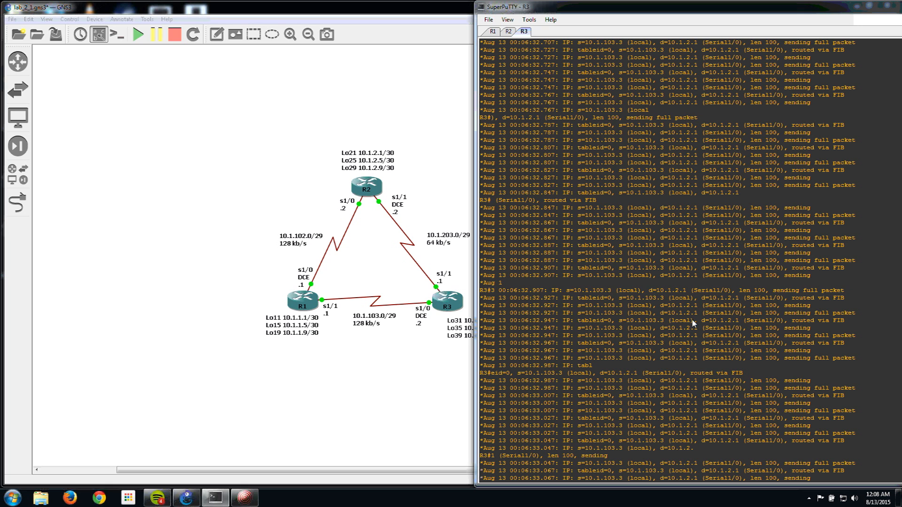
pyautogui.scroll(10, 693, 324)
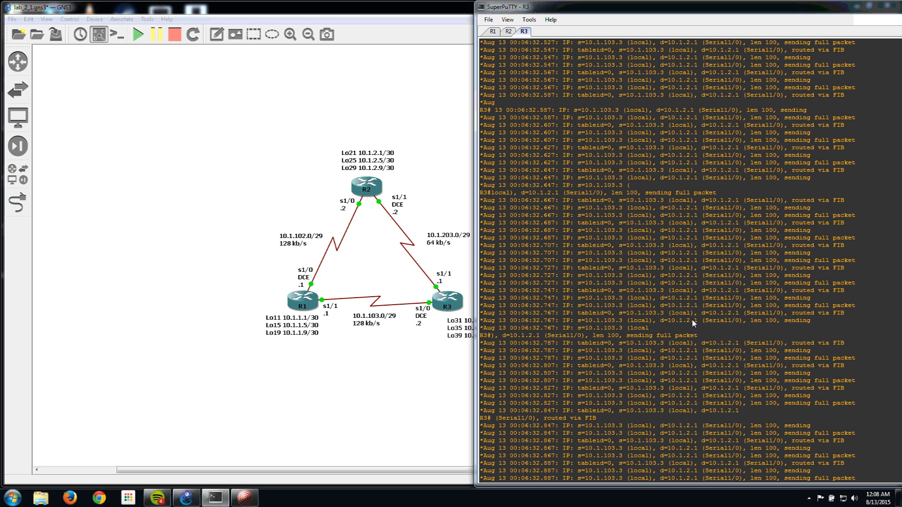
pyautogui.scroll(10, 691, 318)
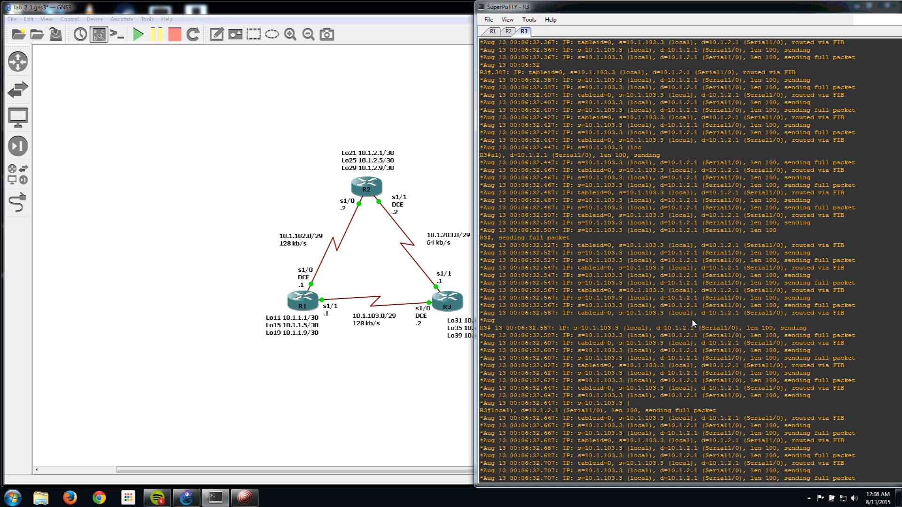
pyautogui.scroll(10, 691, 318)
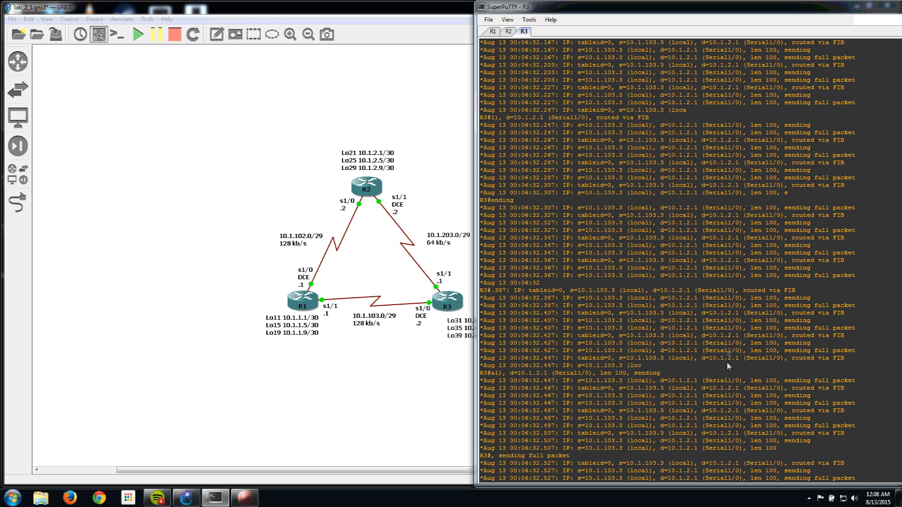
pyautogui.scroll(10, 751, 324)
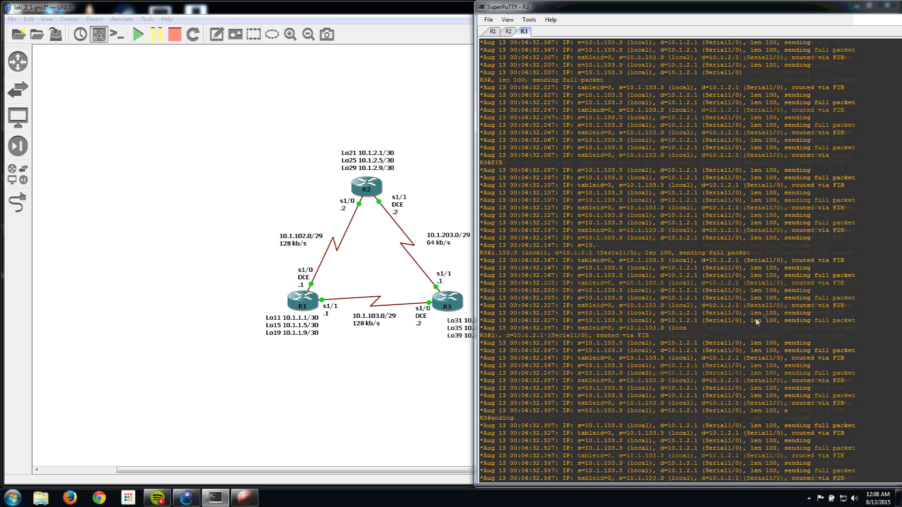
pyautogui.scroll(10, 749, 335)
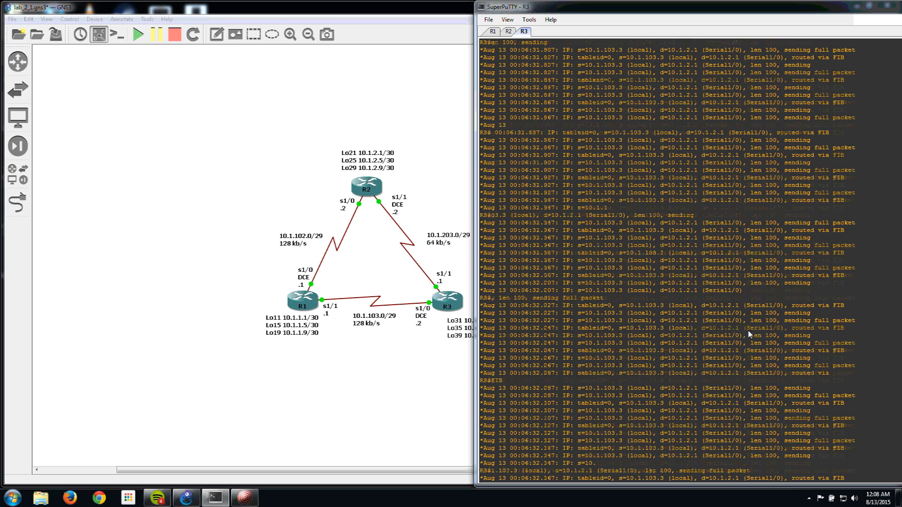
pyautogui.scroll(10, 750, 334)
pyautogui.scroll(18, 750, 335)
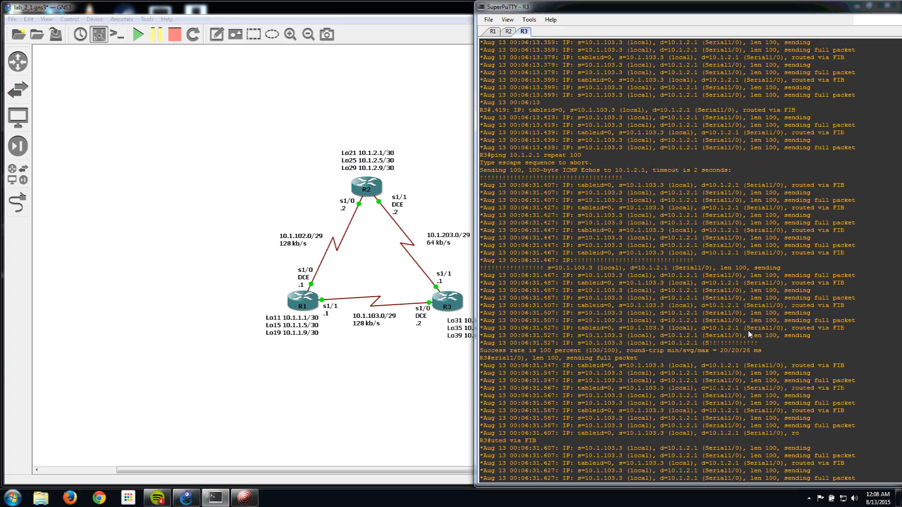
pyautogui.scroll(-15, 751, 336)
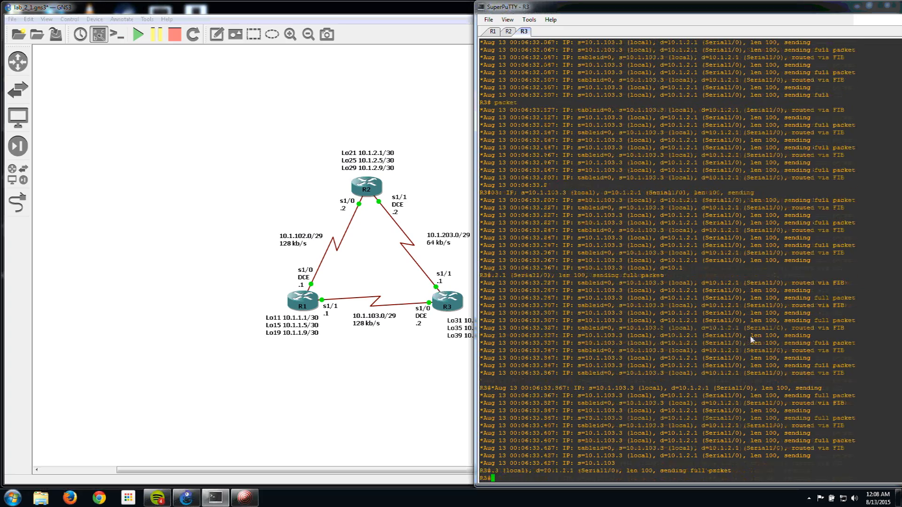
# Trace the route from R3 to 10.1.2.1
pyautogui.press('Up')
pyautogui.press('BackSpace')
pyautogui.press('BackSpace')
pyautogui.press('BackSpace')
pyautogui.press('BackSpace')
pyautogui.press('BackSpace')
pyautogui.press('BackSpace')
pyautogui.press('BackSpace')
pyautogui.press('BackSpace')
pyautogui.press('BackSpace')
pyautogui.press('BackSpace')
pyautogui.press('BackSpace')
pyautogui.press('BackSpace')
pyautogui.press('BackSpace')
pyautogui.press('BackSpace')
pyautogui.press('BackSpace')
pyautogui.press('BackSpace')
pyautogui.press('BackSpace')
pyautogui.press('BackSpace')
pyautogui.press('BackSpace')
pyautogui.press('BackSpace')
pyautogui.write('trace')
pyautogui.press('Tab')
pyautogui.write('10.1.2.1')
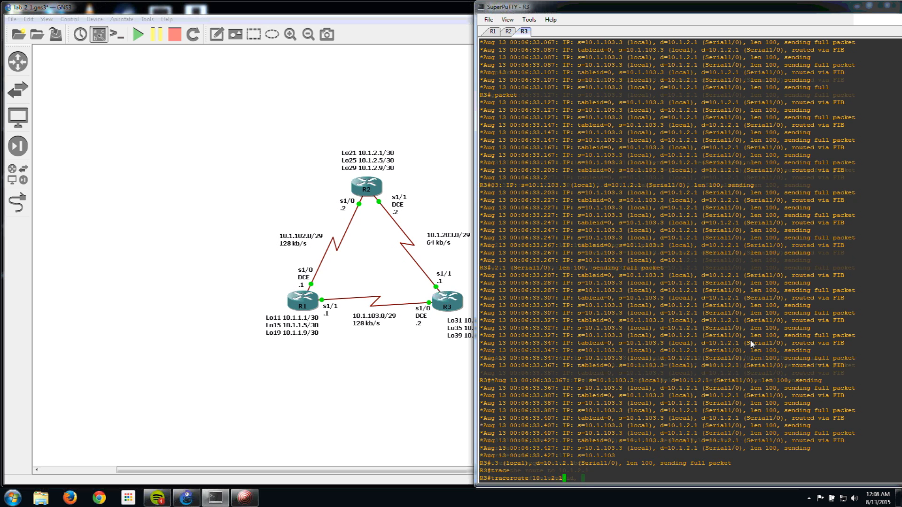
pyautogui.press('Return')
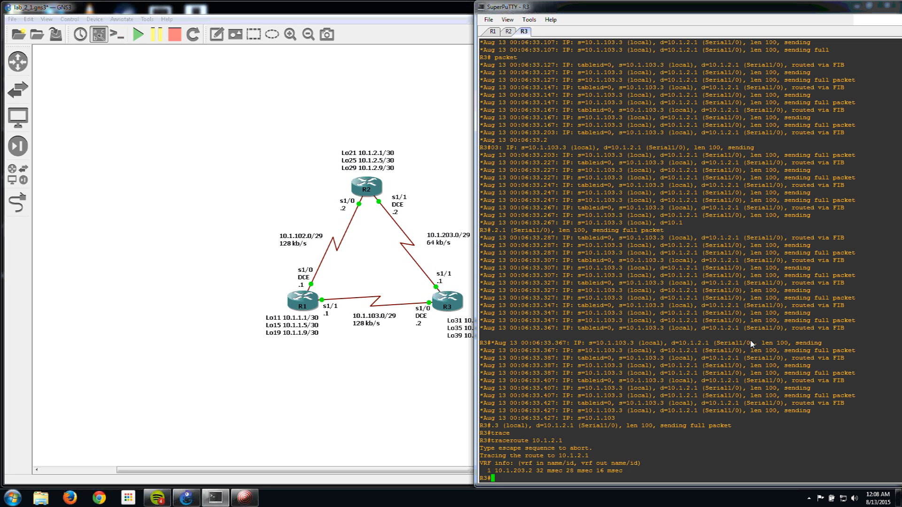
# Show the EIGRP topology table on R3 and highlight the two paths listed for 10.1.2.0/30
pyautogui.write('sh ip eigrp top')
pyautogui.press('Return')
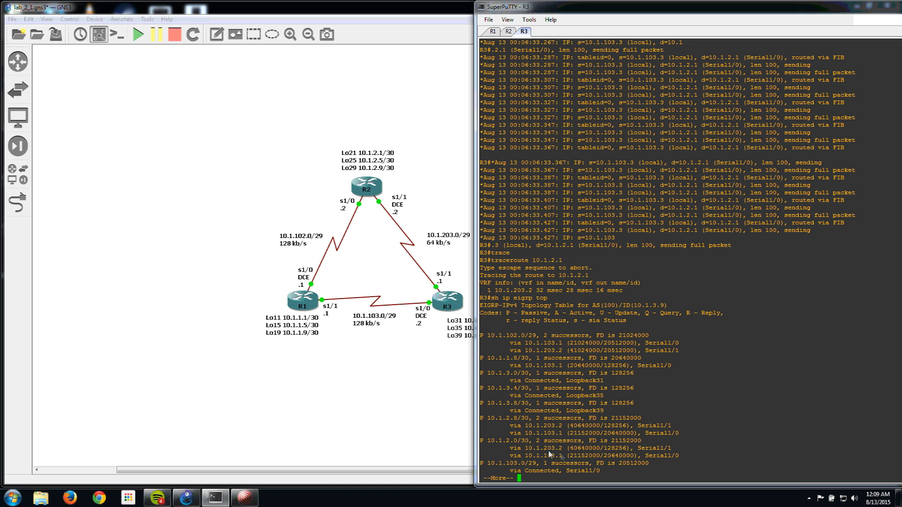
pyautogui.moveTo(518, 454); pyautogui.dragTo(683, 461)
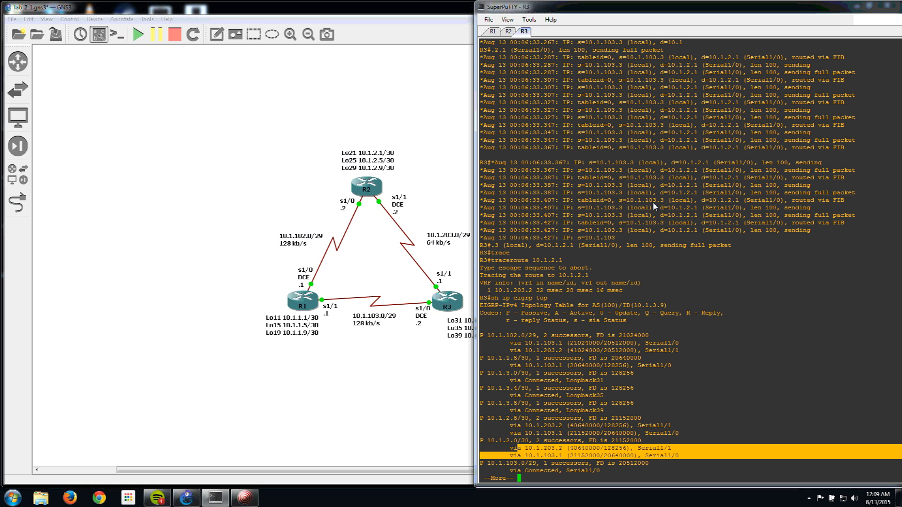
# Look back through the earlier ping debug output to compare the outgoing interfaces with the topology table
pyautogui.scroll(2, 653, 202)
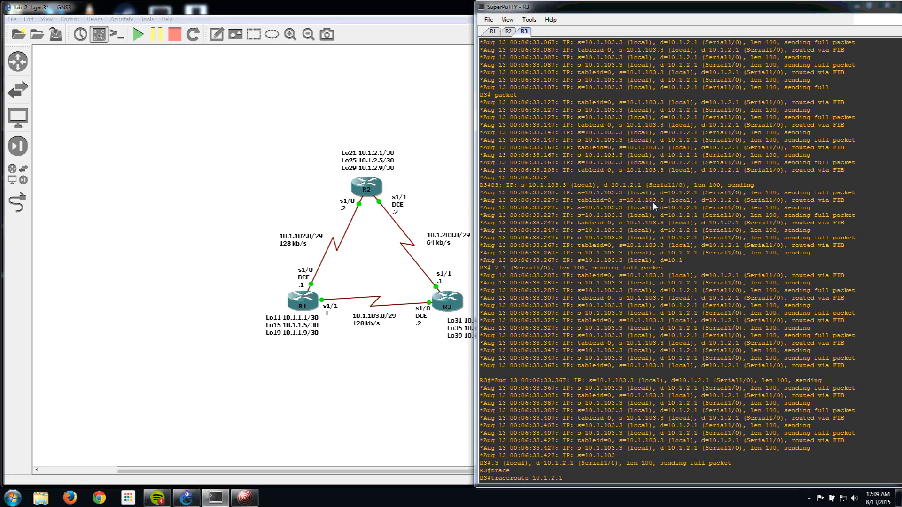
pyautogui.scroll(5, 653, 205)
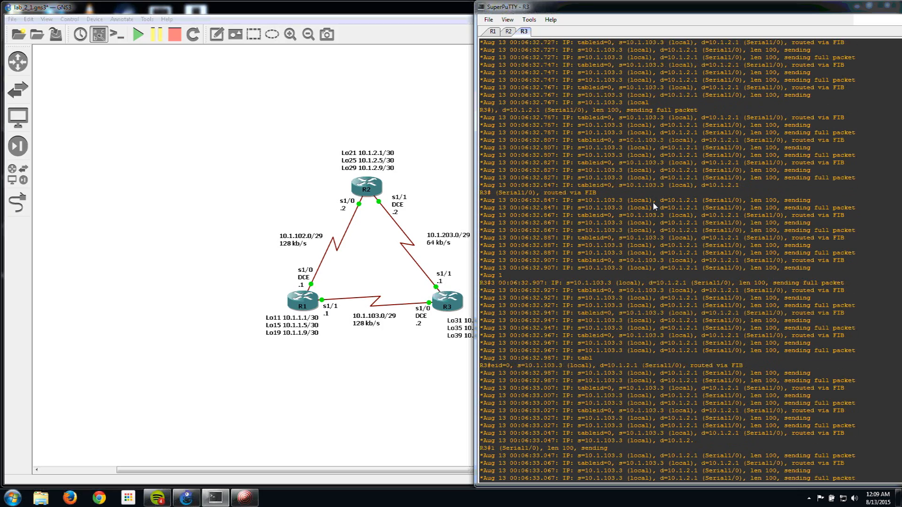
pyautogui.scroll(10, 652, 202)
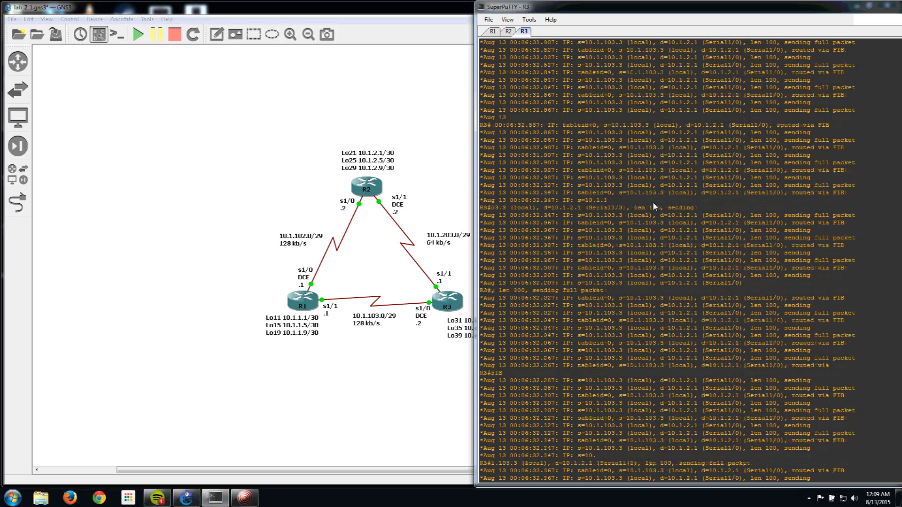
pyautogui.scroll(10, 653, 202)
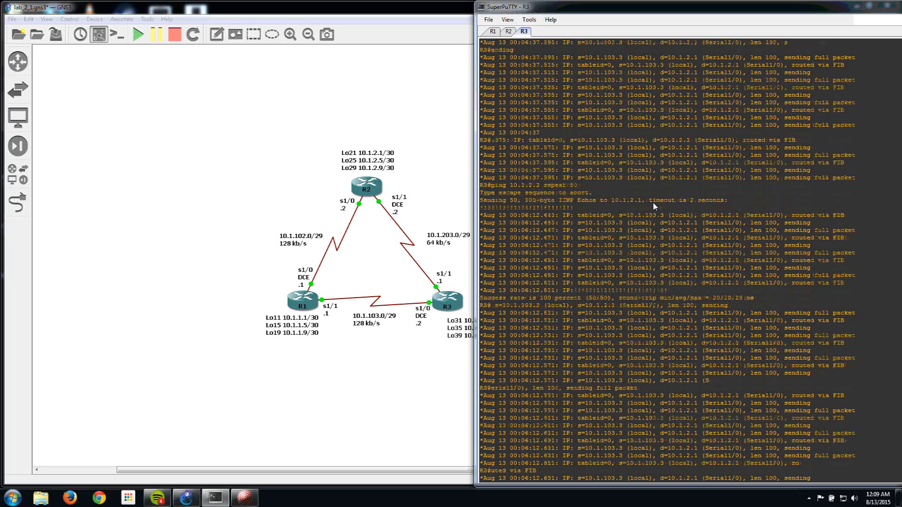
pyautogui.scroll(10, 653, 202)
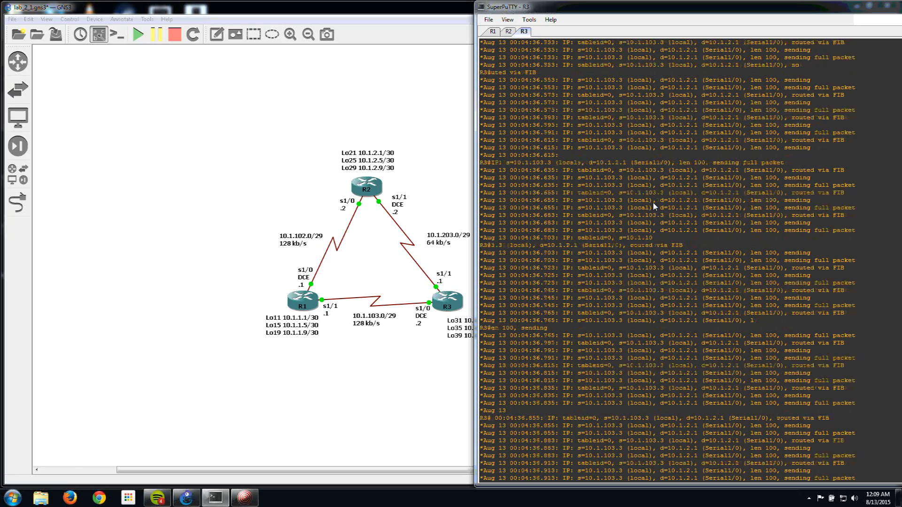
pyautogui.scroll(-20, 655, 212)
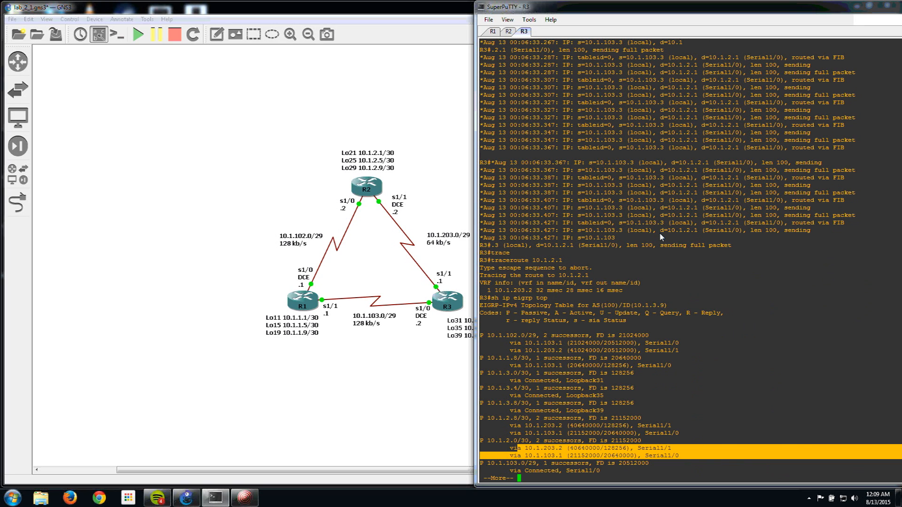
# List the rest of the EIGRP topology table and show R3's routing entry for 10.1.2.0
pyautogui.press('space')
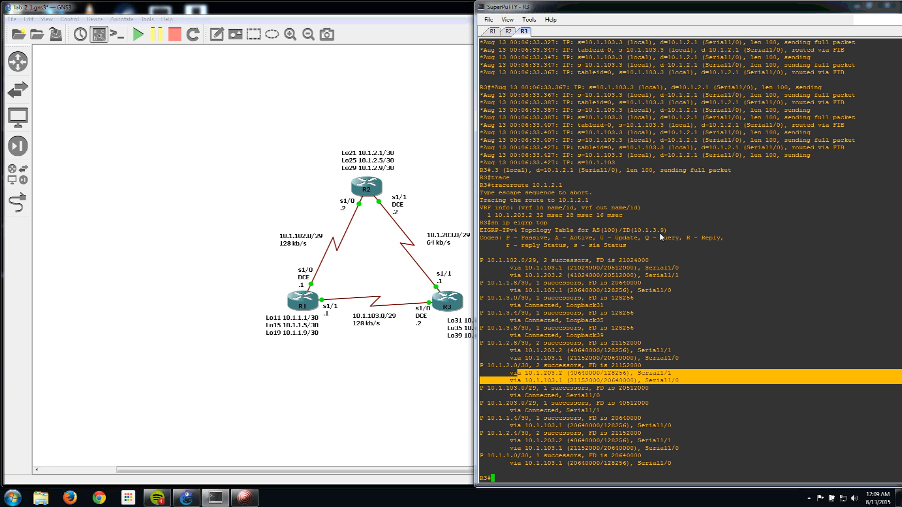
pyautogui.write('sh ip route 10.1.2.0')
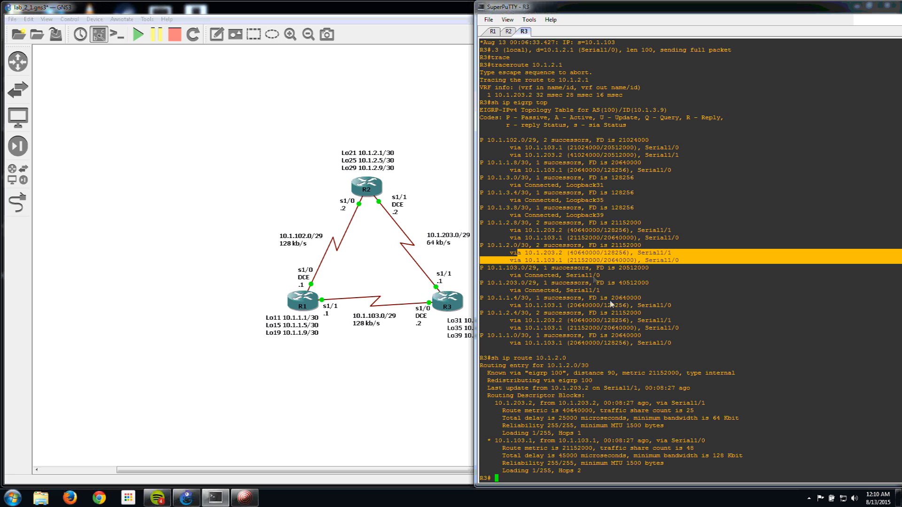
# Ping 10.1.2.1 from R3 with the repeat count raised to 1000
pyautogui.press('Up')
pyautogui.press('Up')
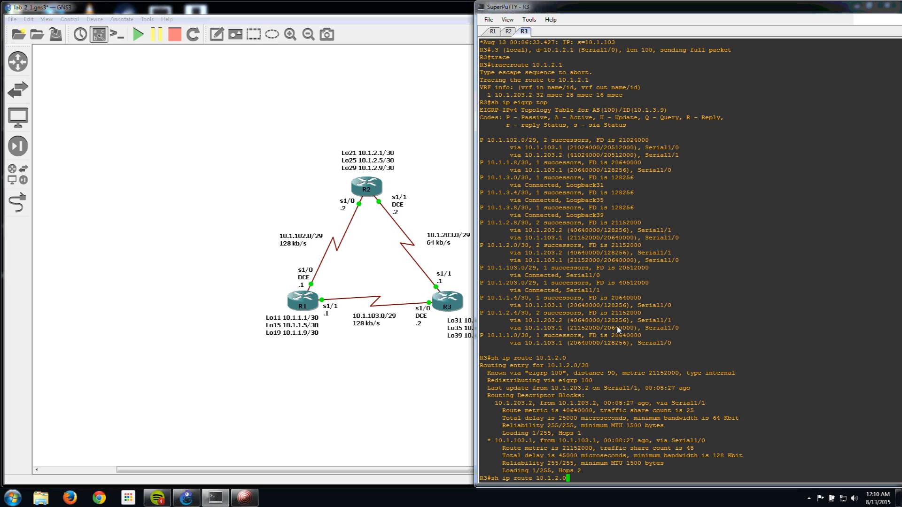
pyautogui.press('Up')
pyautogui.press('Up')
pyautogui.write('0')
# Shut down interface s1/1 on R2 while the ping runs and check the debug output on R3
pyautogui.click(508, 32)
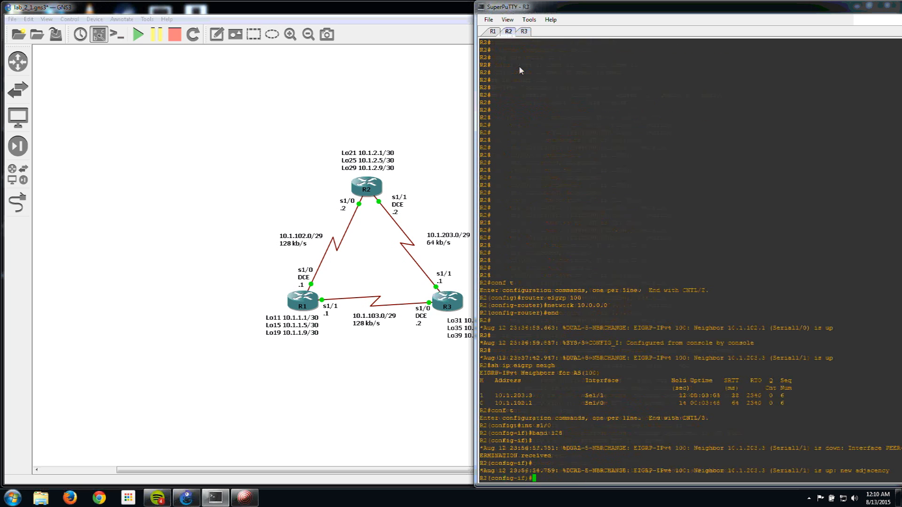
pyautogui.write('int s1/1')
pyautogui.press('Return')
pyautogui.write('sh')
pyautogui.press('Return')
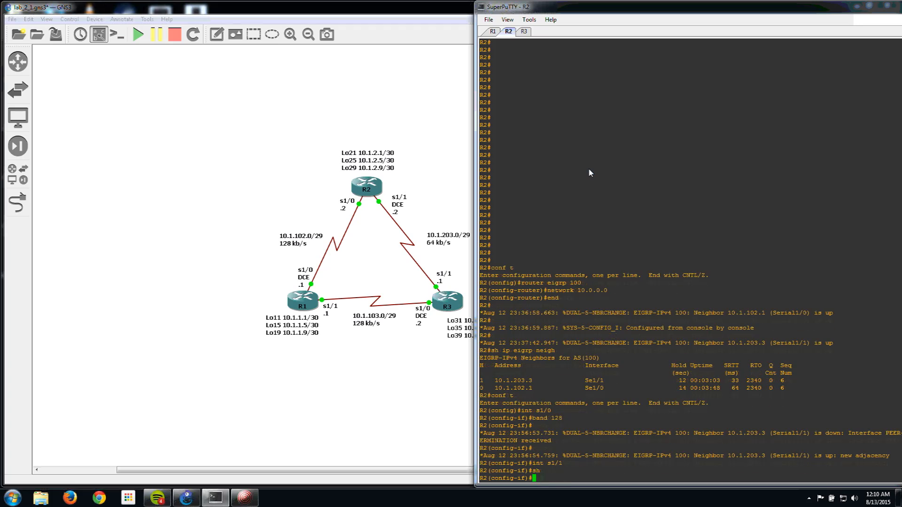
pyautogui.click(524, 31)
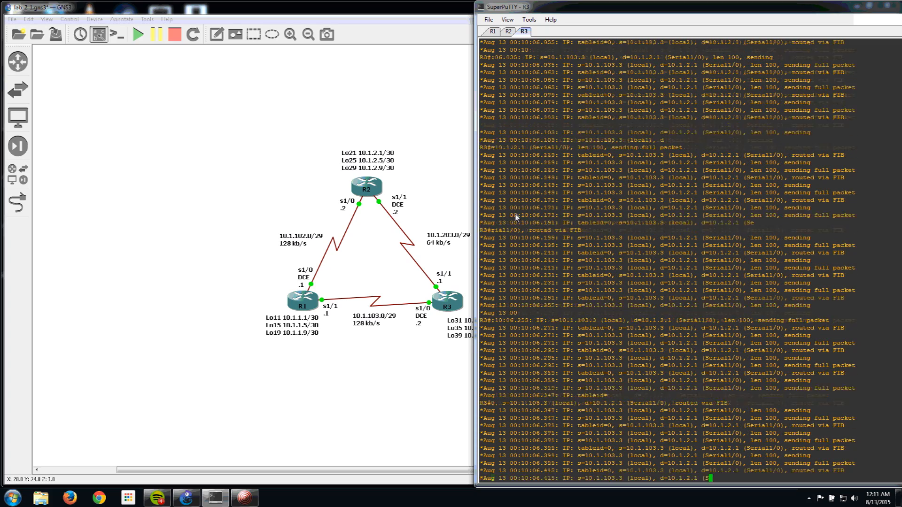
# Re-enable interface s1/1 on R2 with no shutdown
pyautogui.click(508, 31)
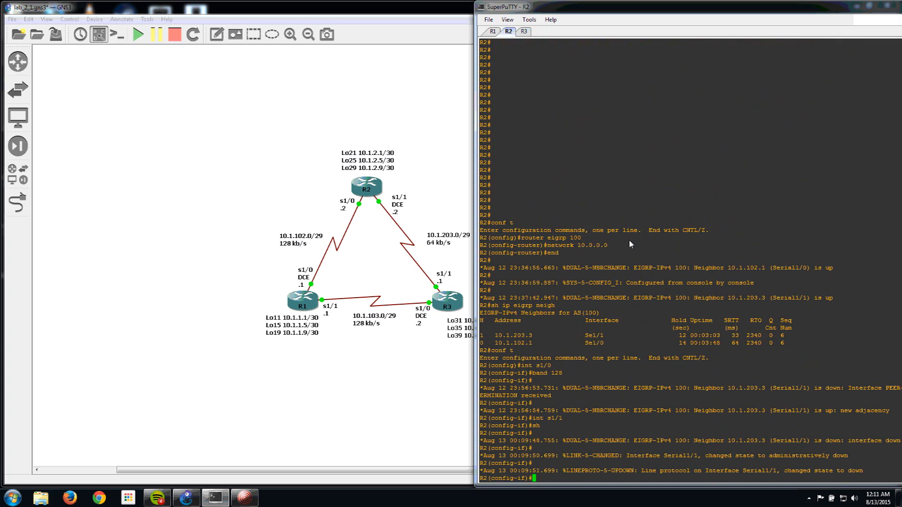
pyautogui.write('no sh')
pyautogui.press('Return')
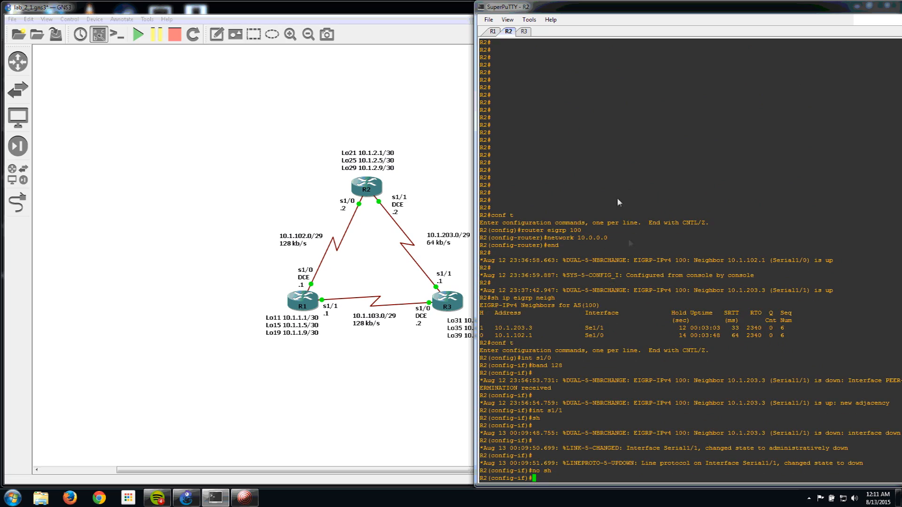
# Return to the R3 console and ping 10.1.2.1 again with repeat 1000
pyautogui.click(524, 32)
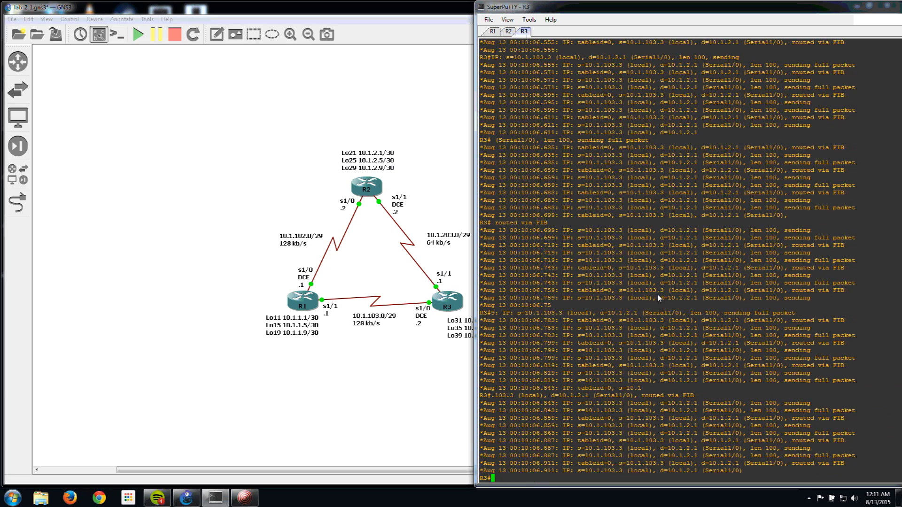
pyautogui.press('Return')
pyautogui.press('Return')
pyautogui.press('Return')
pyautogui.press('Return')
pyautogui.press('Return')
pyautogui.press('Return')
pyautogui.press('Return')
pyautogui.press('Return')
pyautogui.press('Return')
pyautogui.press('Return')
pyautogui.press('Return')
pyautogui.press('Return')
pyautogui.press('Return')
pyautogui.write('ping 10.1.2.1 repeat 1000')
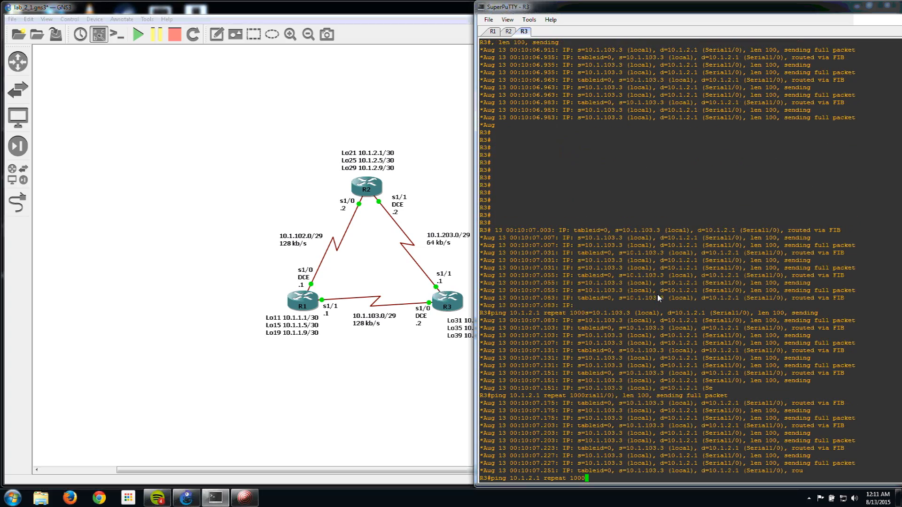
pyautogui.press('Return')
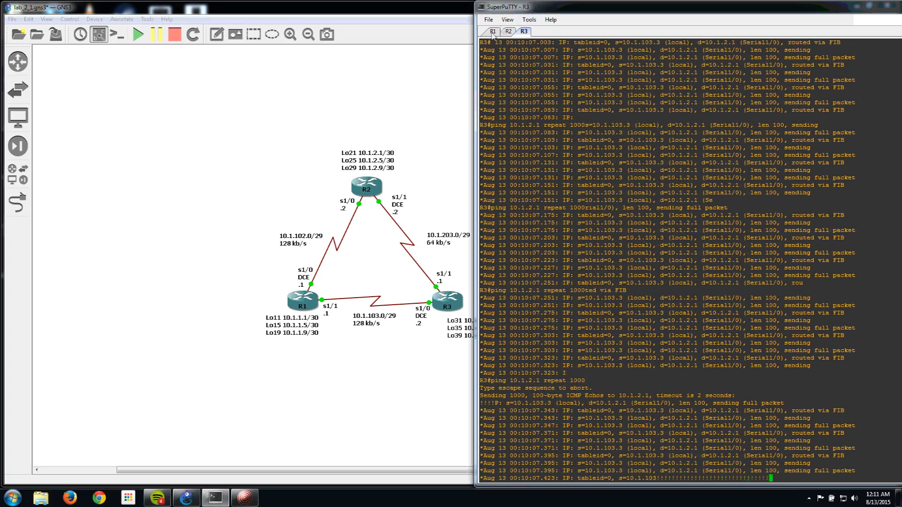
# Enter configuration mode on R1 and shut down interface s1/1 while the ping from R3 runs
pyautogui.click(492, 31)
pyautogui.write('conf t')
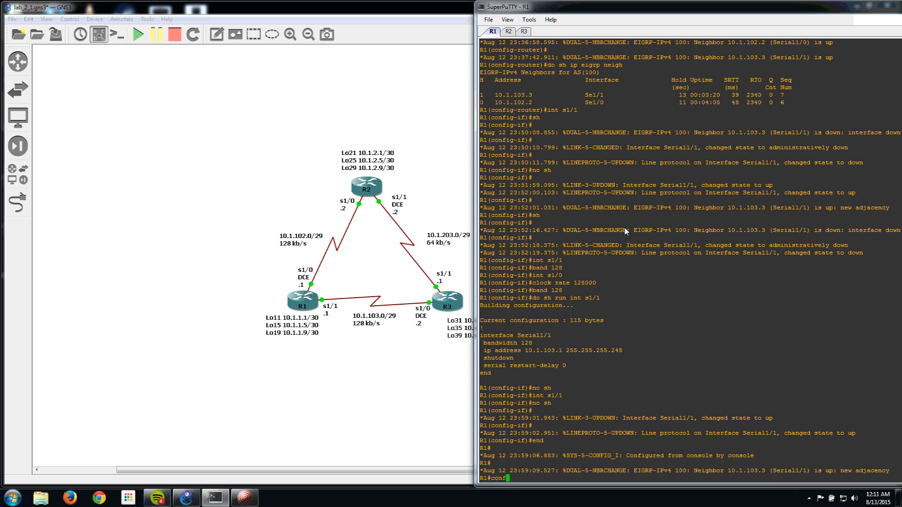
pyautogui.press('Return')
pyautogui.write('int s/')
pyautogui.press('BackSpace')
pyautogui.write('1/1')
pyautogui.press('Return')
pyautogui.write('n')
pyautogui.press('BackSpace')
pyautogui.write('sh')
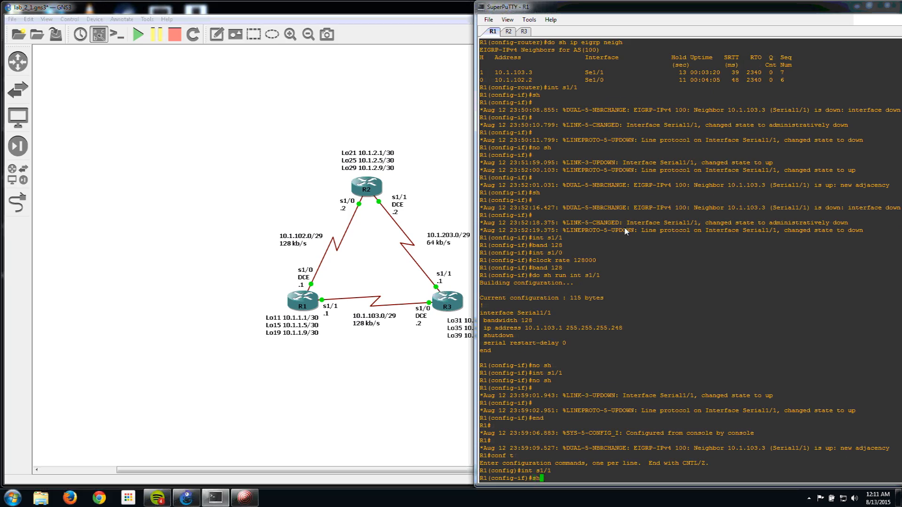
pyautogui.press('Return')
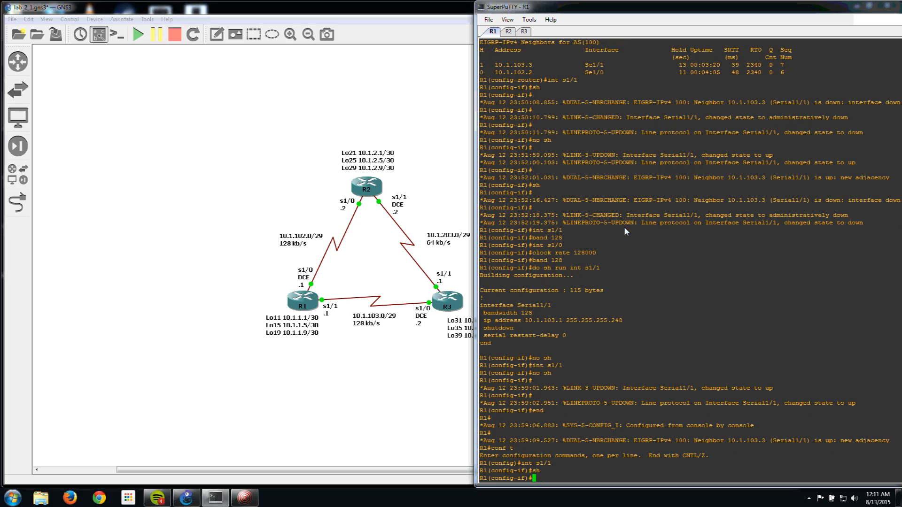
# Watch the packet debug output on R3 to see which serial interface carries the echoes with R1's s1/1 down
pyautogui.click(525, 32)
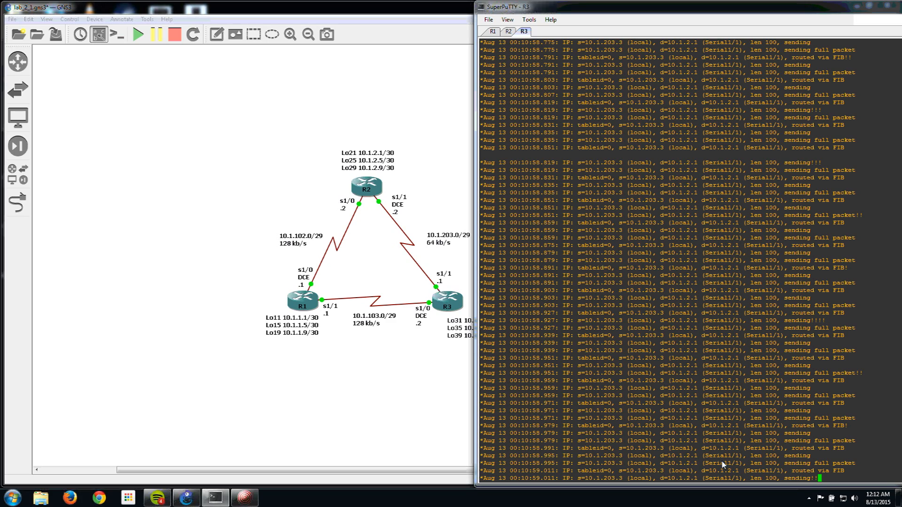
pyautogui.press('Return')
pyautogui.press('Return')
pyautogui.press('Return')
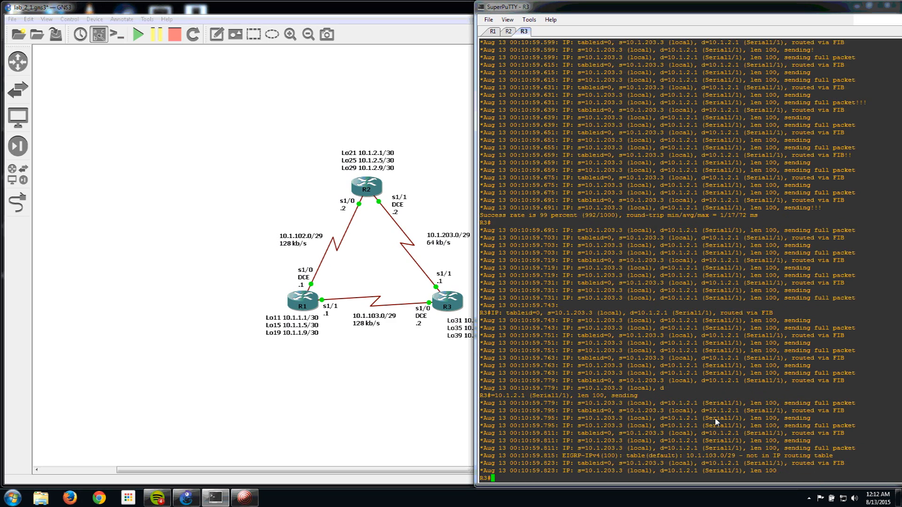
pyautogui.press('Return')
pyautogui.press('Return')
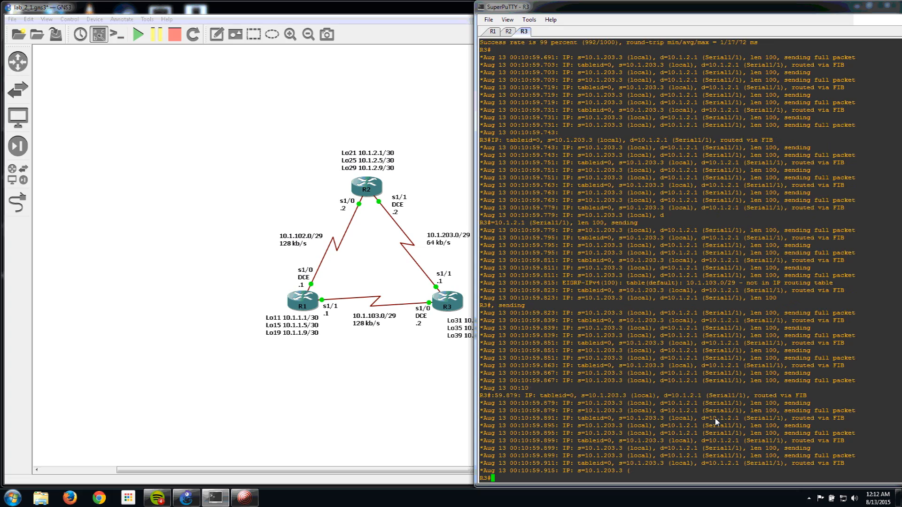
pyautogui.press('Return')
pyautogui.press('Return')
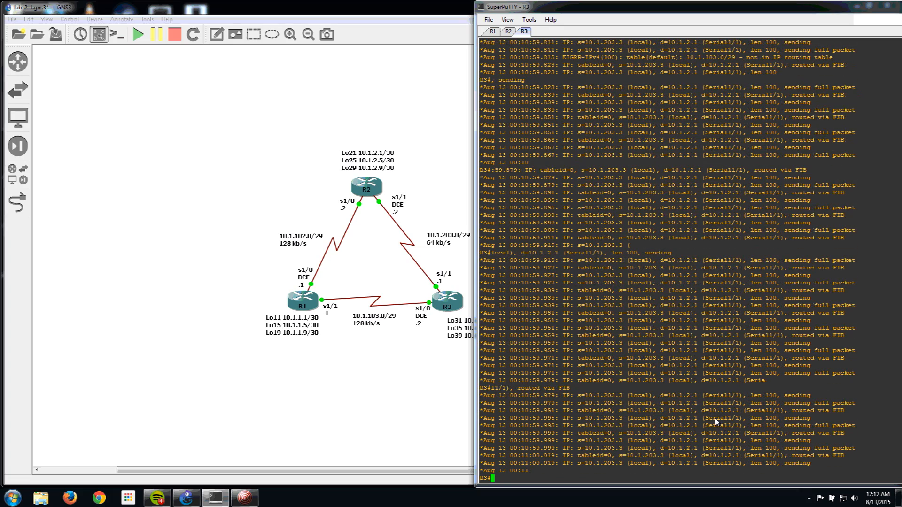
pyautogui.press('Return')
pyautogui.press('Return')
pyautogui.press('Return')
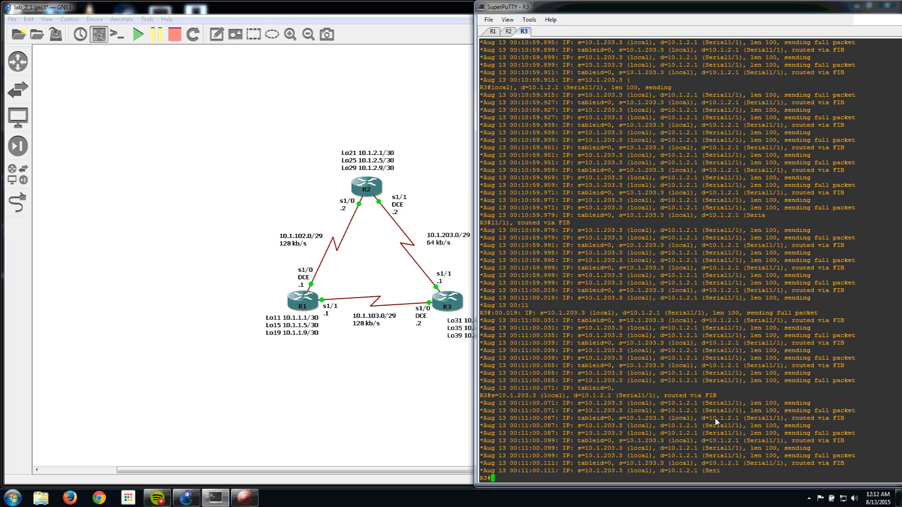
pyautogui.press('Return')
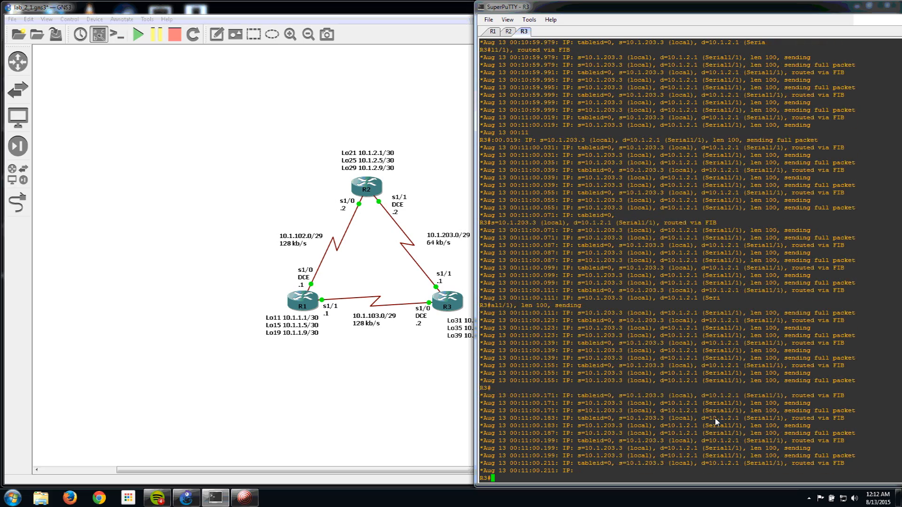
pyautogui.press('Return')
pyautogui.press('Return')
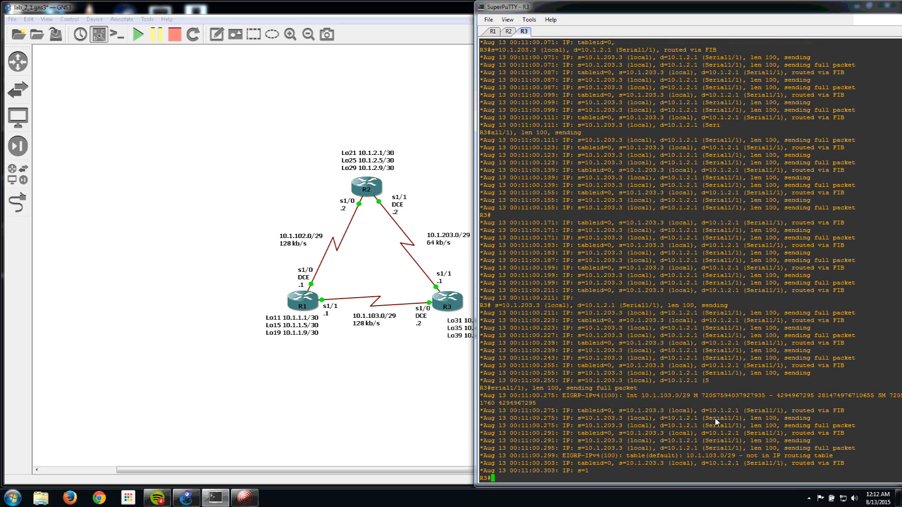
pyautogui.press('Return')
pyautogui.press('Return')
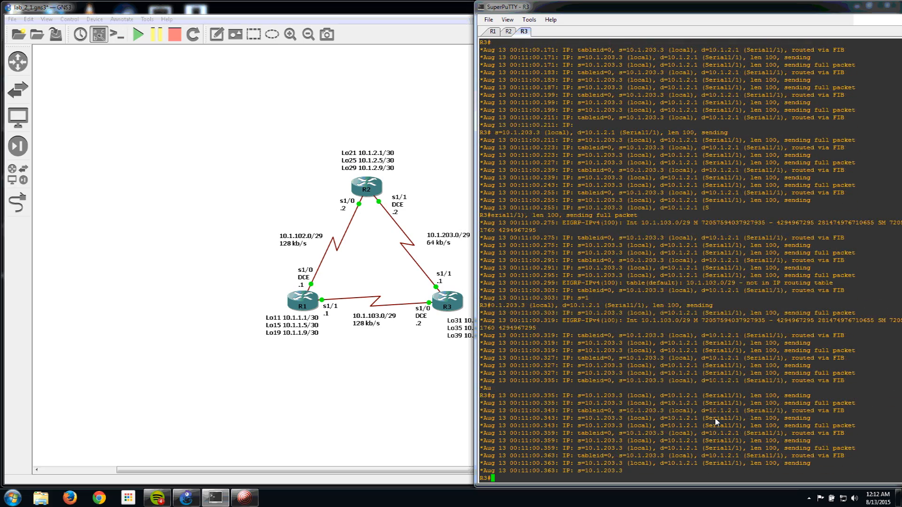
pyautogui.press('Return')
pyautogui.press('Return')
pyautogui.press('Return')
pyautogui.press('Return')
pyautogui.press('Return')
pyautogui.press('Return')
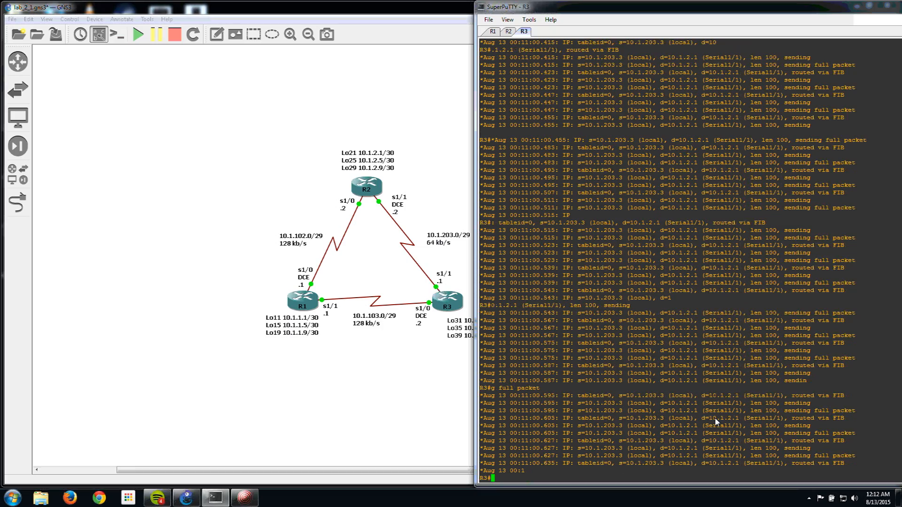
pyautogui.press('Return')
pyautogui.press('Return')
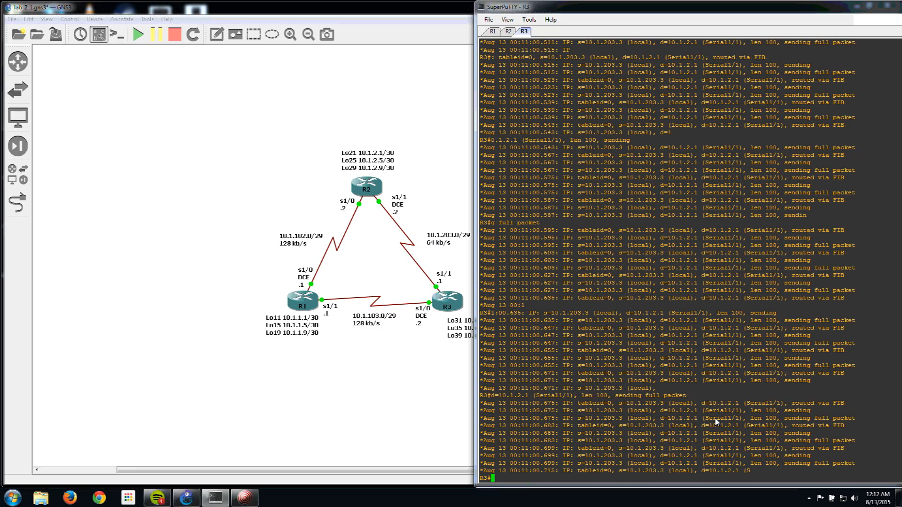
pyautogui.press('Return')
pyautogui.press('Return')
pyautogui.press('Return')
pyautogui.press('Return')
pyautogui.press('Return')
pyautogui.press('Return')
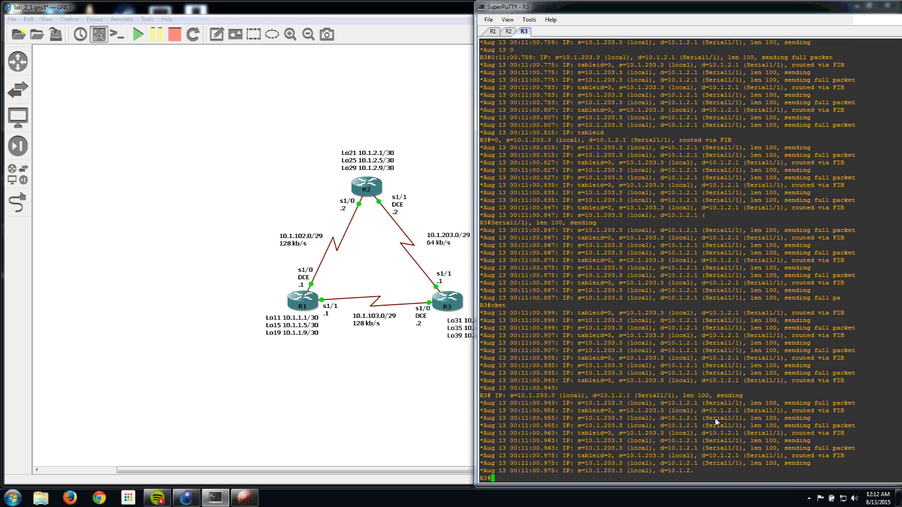
pyautogui.press('Return')
pyautogui.press('Return')
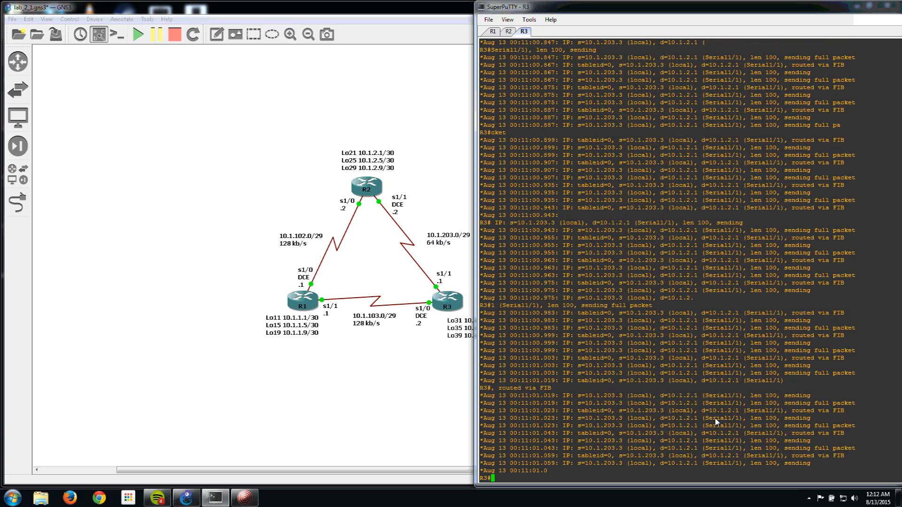
pyautogui.press('Return')
pyautogui.press('Return')
pyautogui.press('Return')
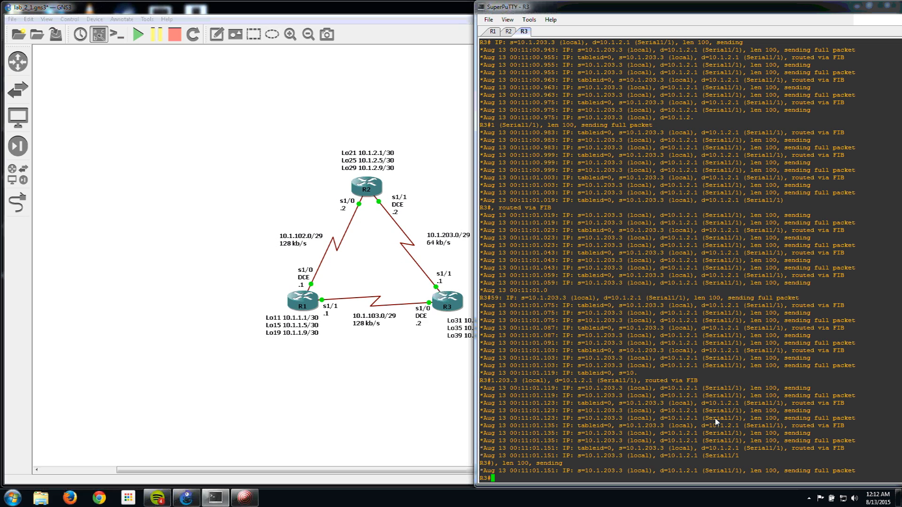
# Bring the GNS3 topology window in front of the router consoles
pyautogui.moveTo(703, 386); pyautogui.dragTo(699, 386)
pyautogui.click(704, 382)
pyautogui.moveTo(551, 289); pyautogui.dragTo(519, 216)
pyautogui.click(563, 212)
pyautogui.click(428, 99)
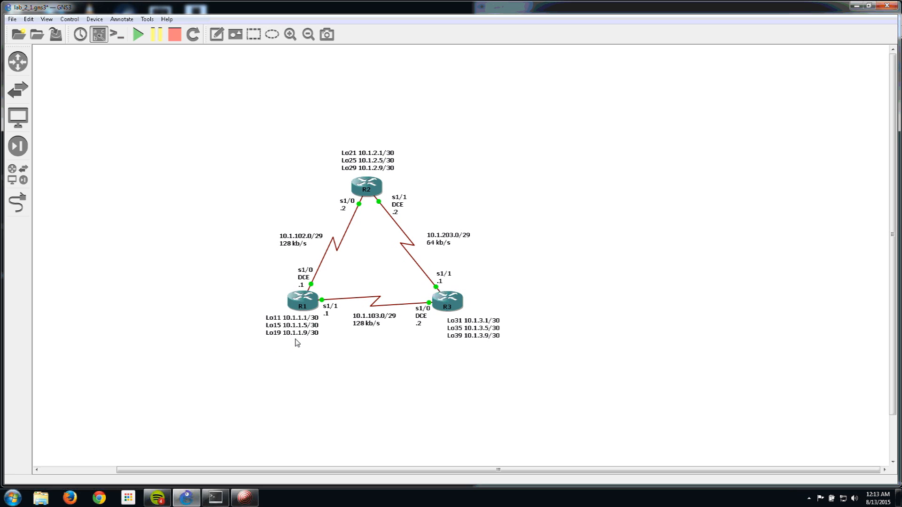
pyautogui.click(244, 497)
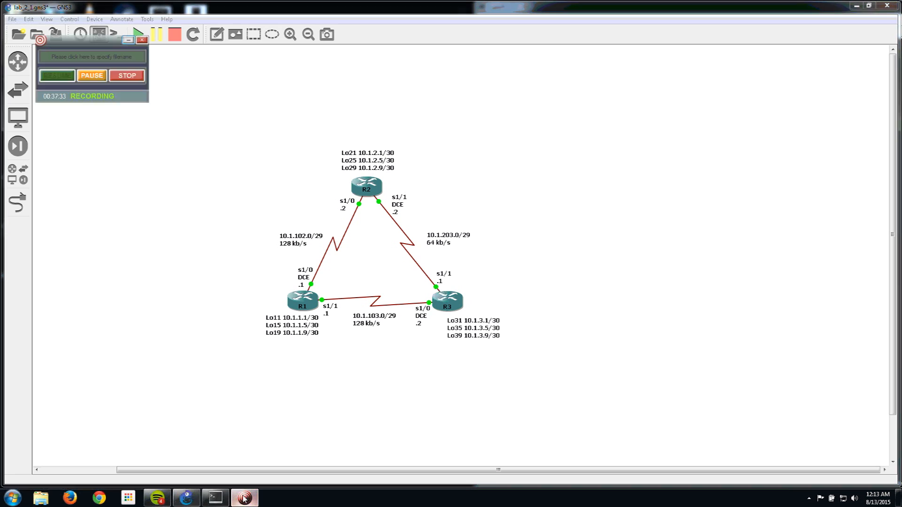